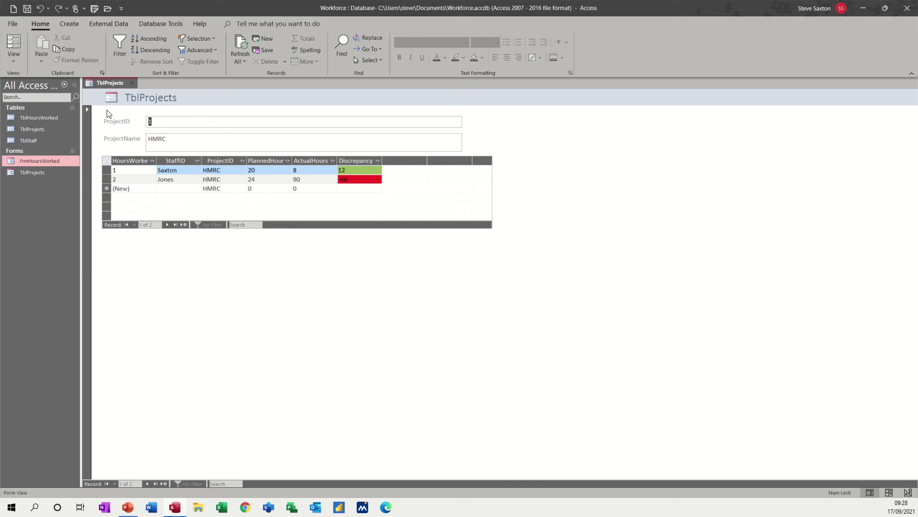
{"action": "left_click", "coordinate": [131, 83]}
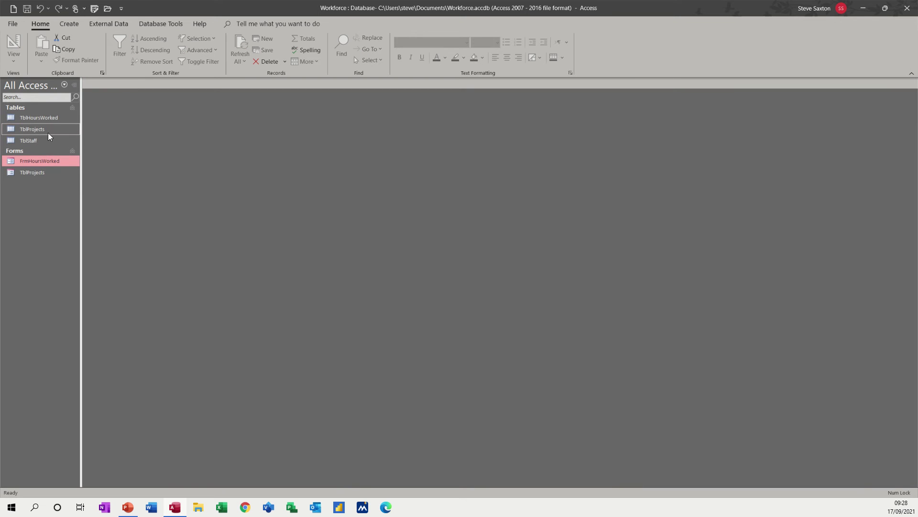
{"action": "double_click", "coordinate": [25, 116]}
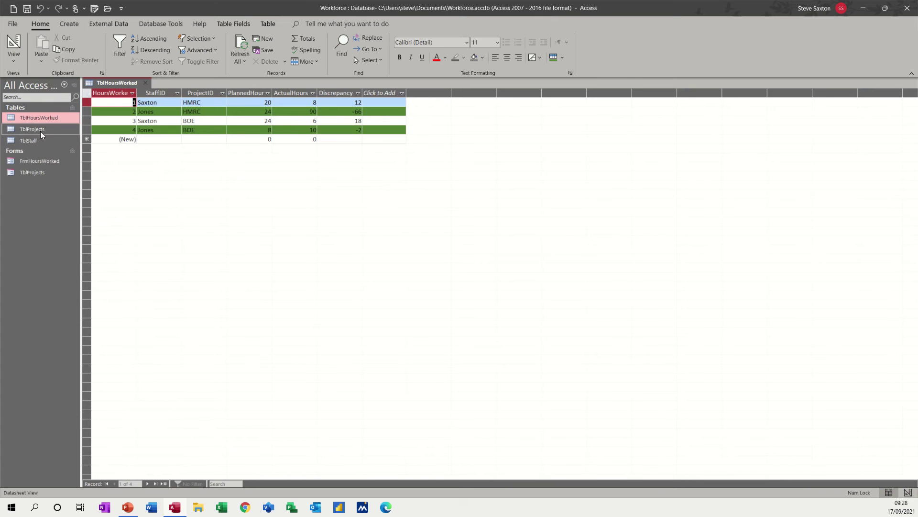
{"action": "left_click", "coordinate": [147, 84]}
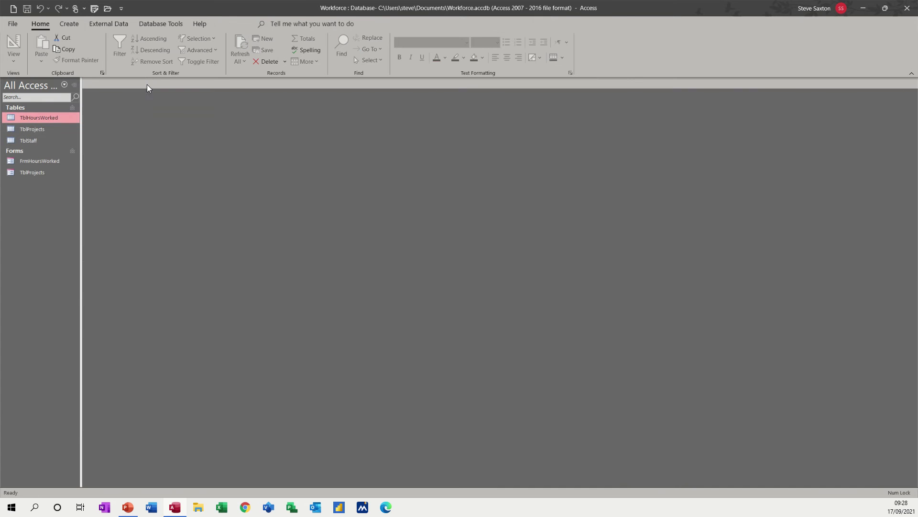
{"action": "double_click", "coordinate": [56, 133]}
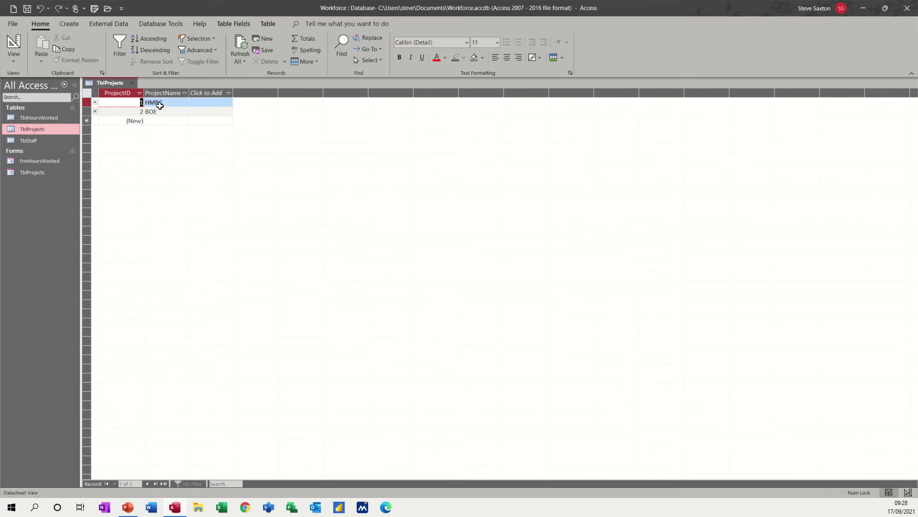
{"action": "left_click", "coordinate": [131, 84]}
{"action": "double_click", "coordinate": [36, 139]}
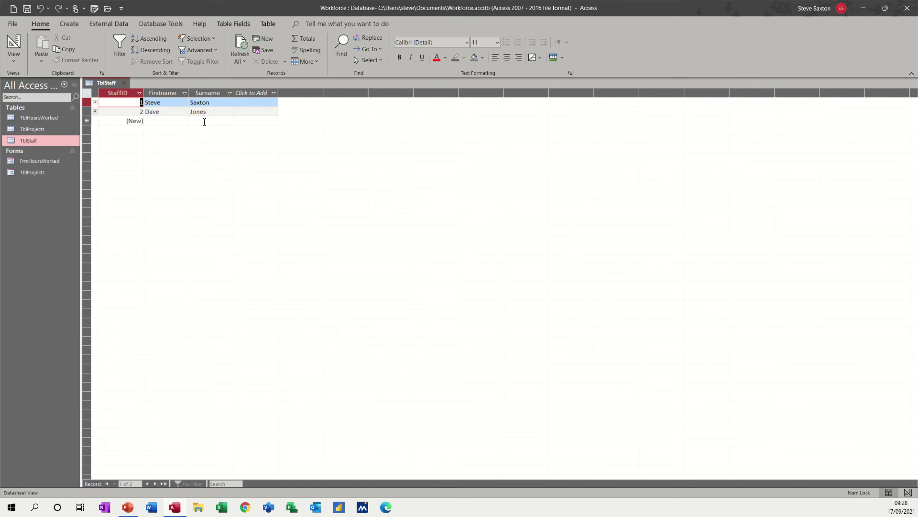
{"action": "left_click", "coordinate": [123, 83]}
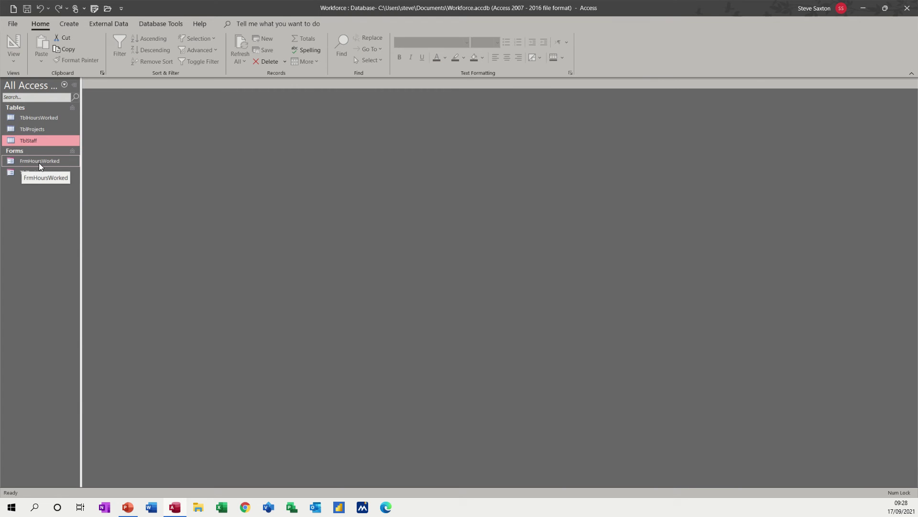
{"action": "double_click", "coordinate": [23, 162]}
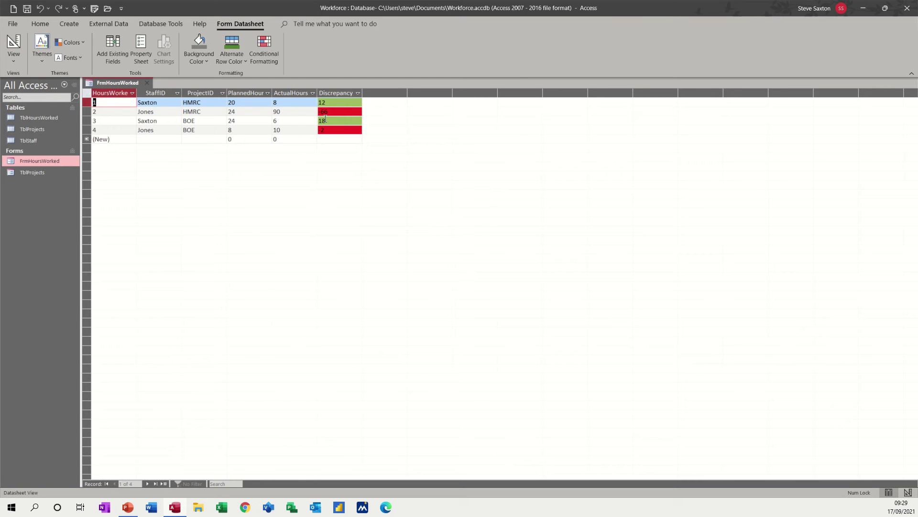
{"action": "left_click", "coordinate": [148, 84]}
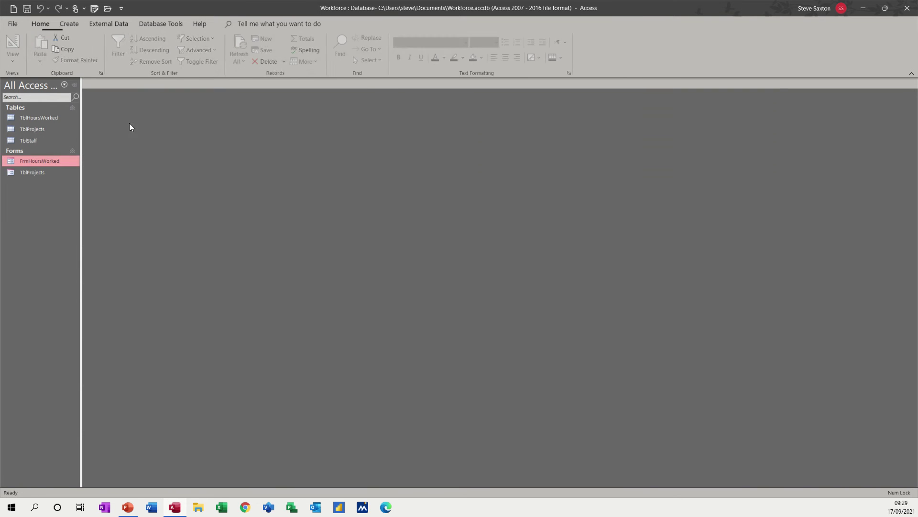
{"action": "double_click", "coordinate": [31, 173]}
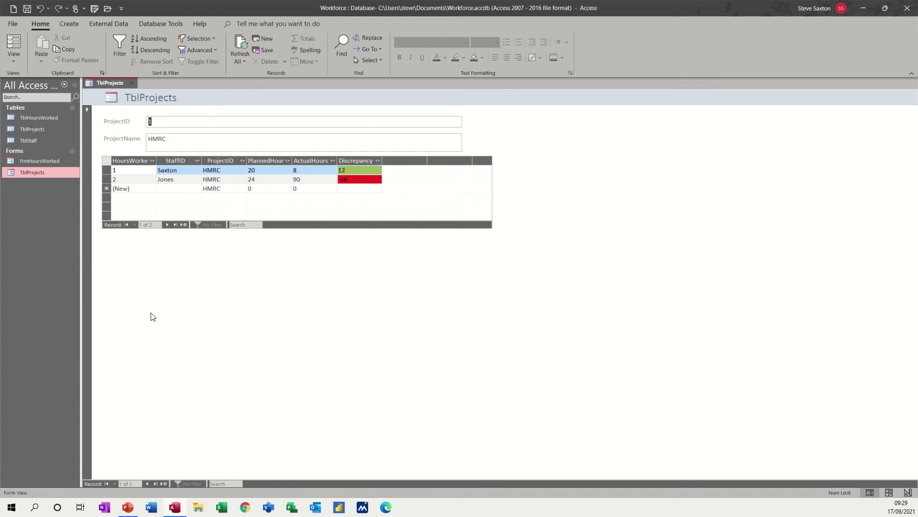
{"action": "left_click", "coordinate": [148, 484]}
{"action": "left_click", "coordinate": [115, 484]}
Close the TblProjects form and create a blank database file named Workforce1.
{"action": "left_click", "coordinate": [130, 82]}
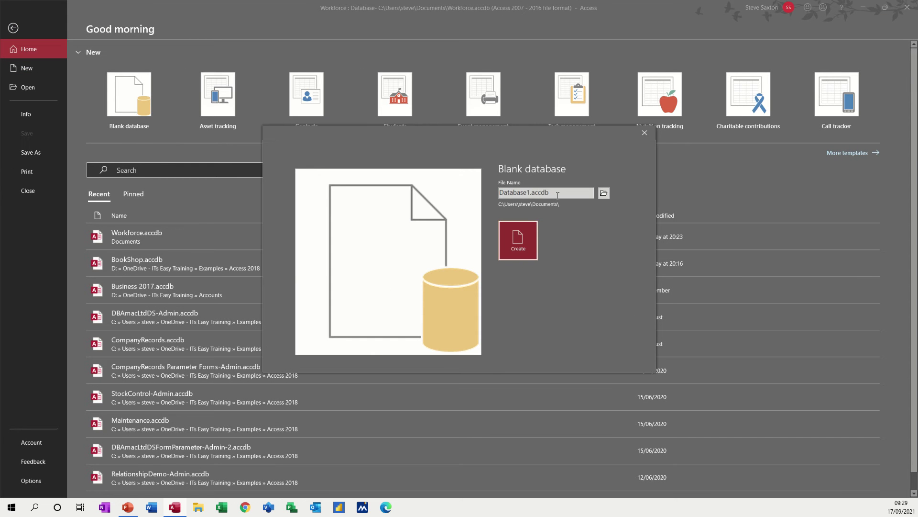
{"action": "left_click_drag", "start_coordinate": [498, 193], "coordinate": [555, 194]}
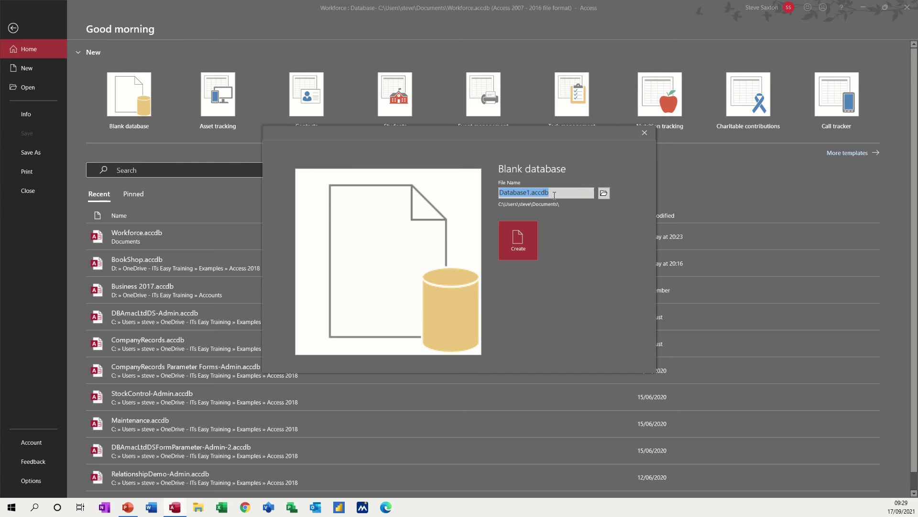
{"action": "type", "text": "Workforce1"}
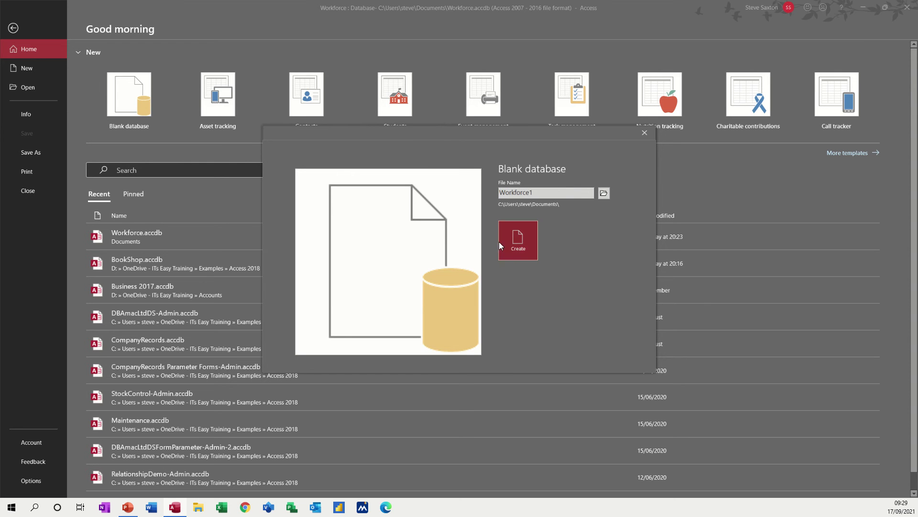
{"action": "left_click", "coordinate": [511, 239]}
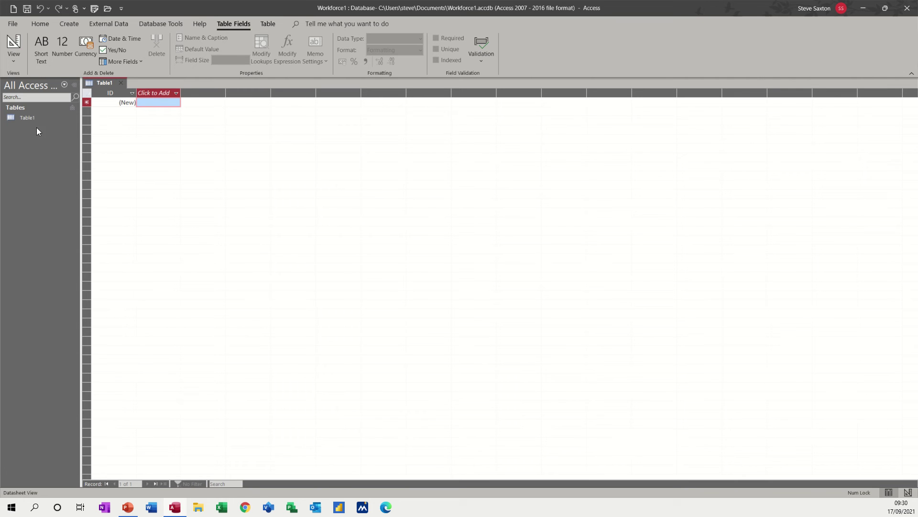
Save the new table as TblStaff and open it in Design view.
{"action": "left_click", "coordinate": [13, 45]}
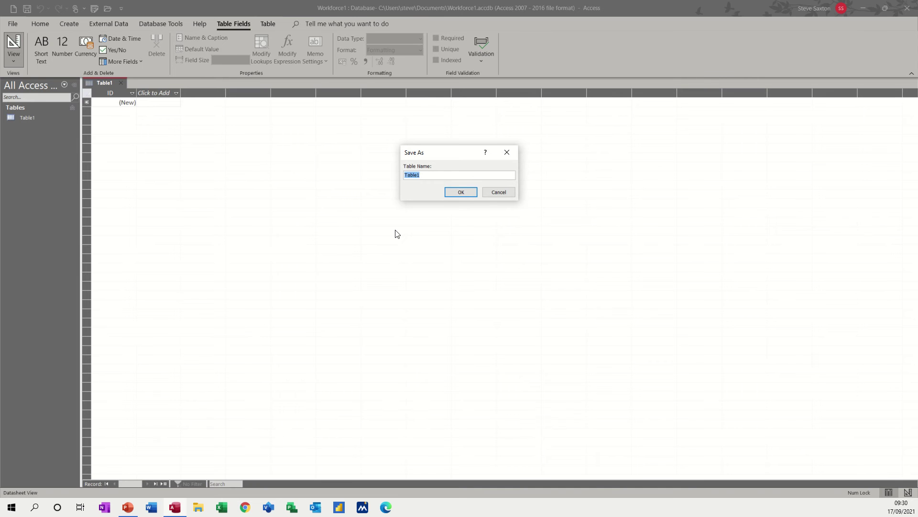
{"action": "type", "text": "TblStaff"}
{"action": "left_click", "coordinate": [454, 195]}
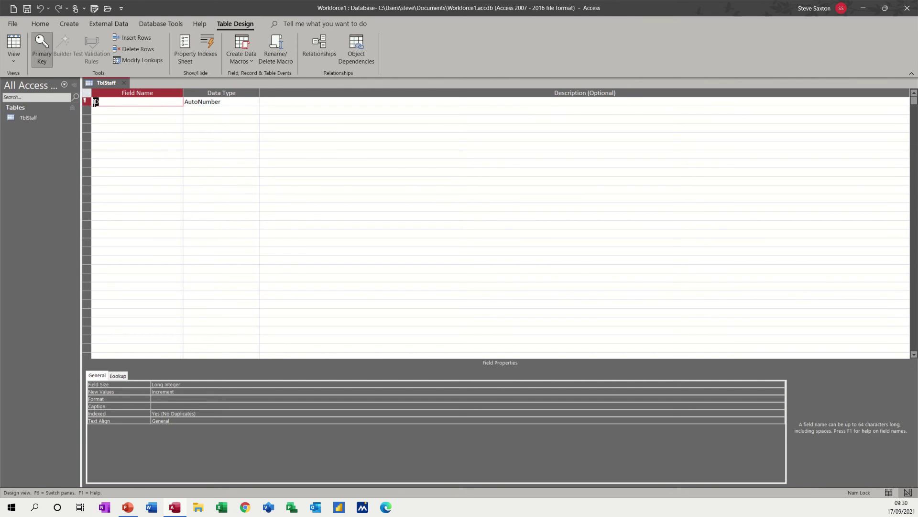
Rename ID to StaffID, add FirstName and Surname fields, and show the table as a datasheet.
{"action": "type", "text": "Staff"}
{"action": "left_click", "coordinate": [147, 110]}
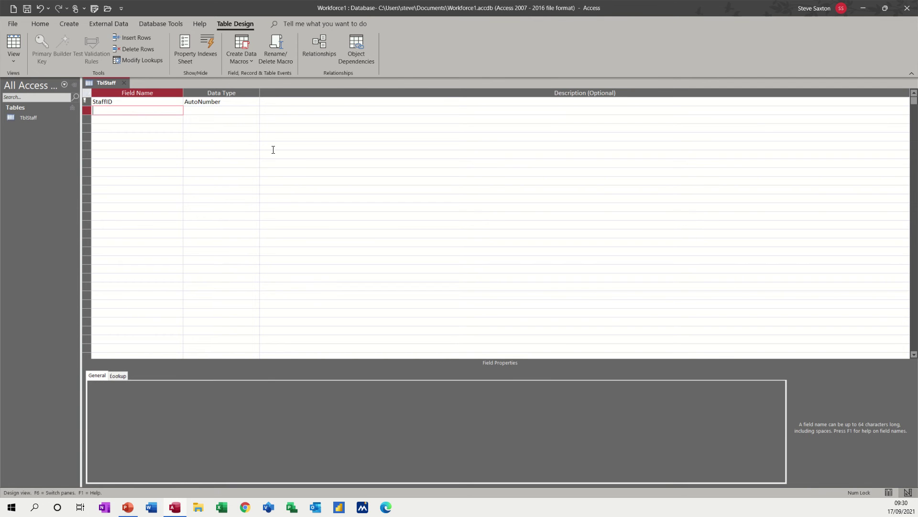
{"action": "type", "text": "FirstName"}
{"action": "key", "text": "Down"}
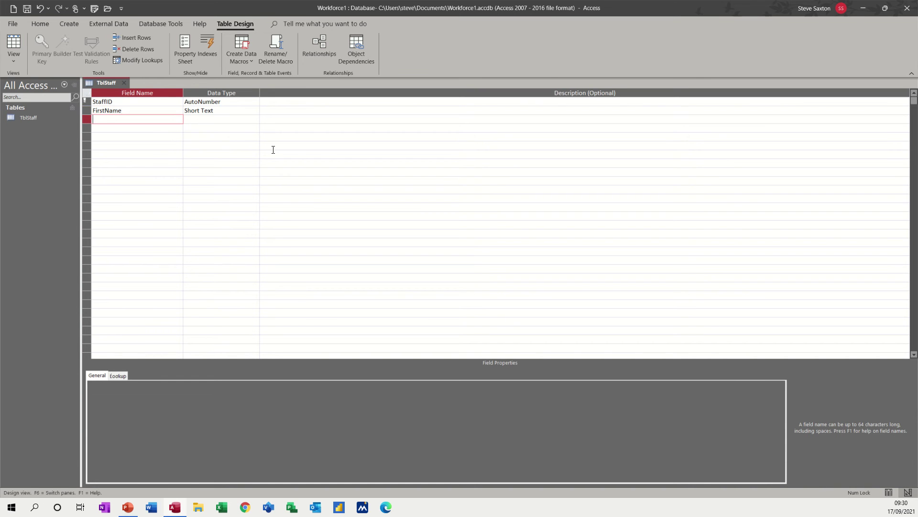
{"action": "type", "text": "Surname"}
{"action": "key", "text": "Down"}
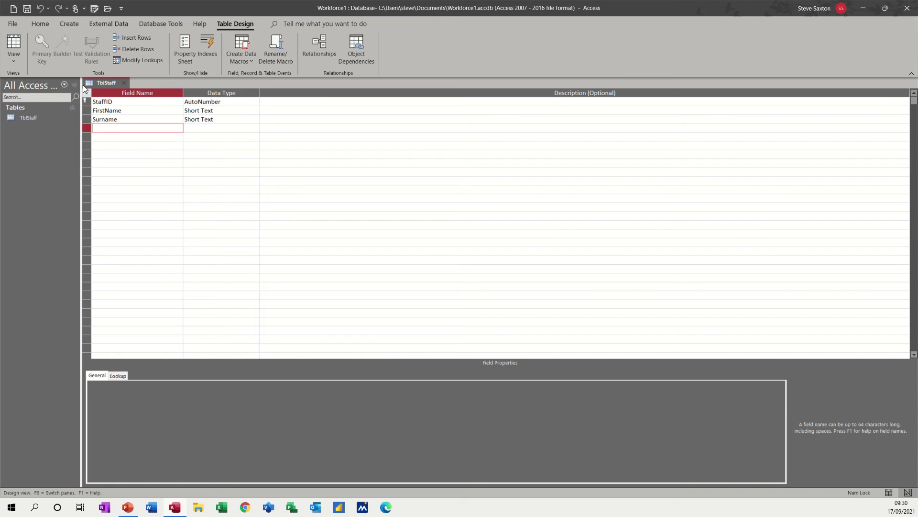
{"action": "left_click", "coordinate": [15, 44]}
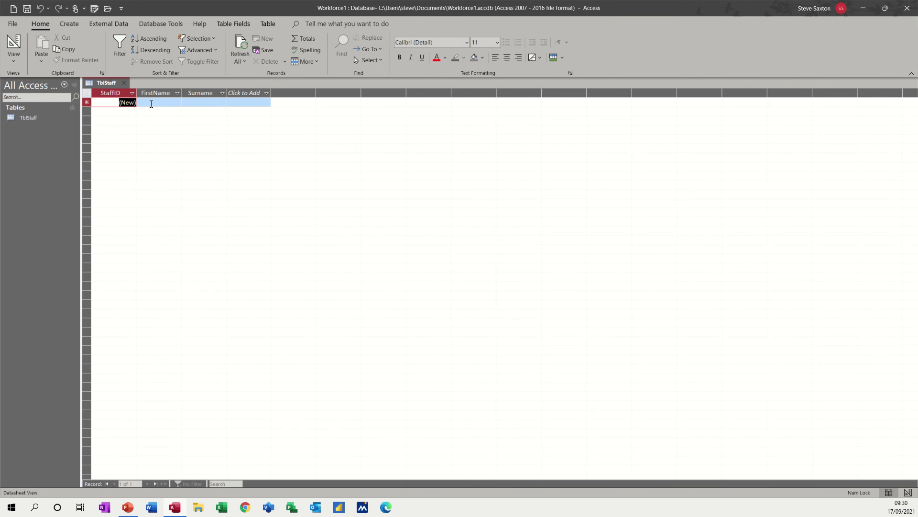
Enter two staff members' first names and surnames into TblStaff, then close the table.
{"action": "key", "text": "Tab"}
{"action": "type", "text": "Steve"}
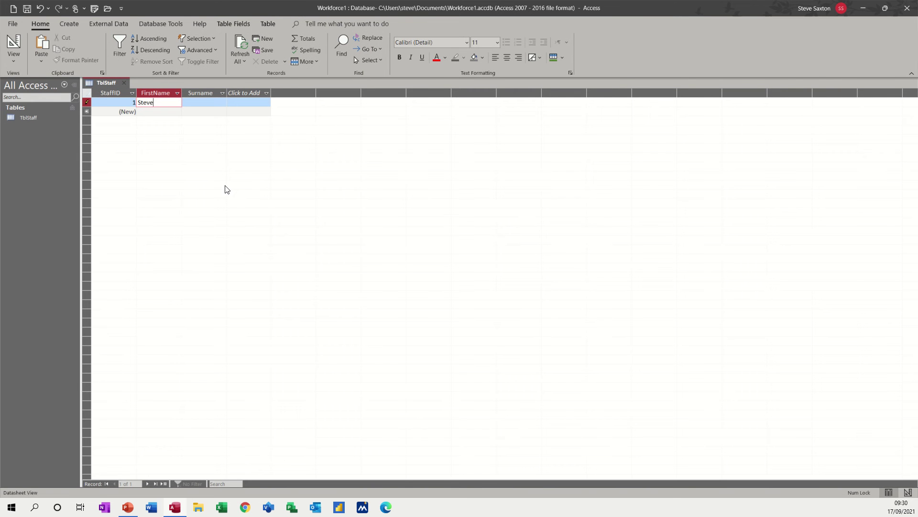
{"action": "key", "text": "Tab"}
{"action": "type", "text": "Saxton"}
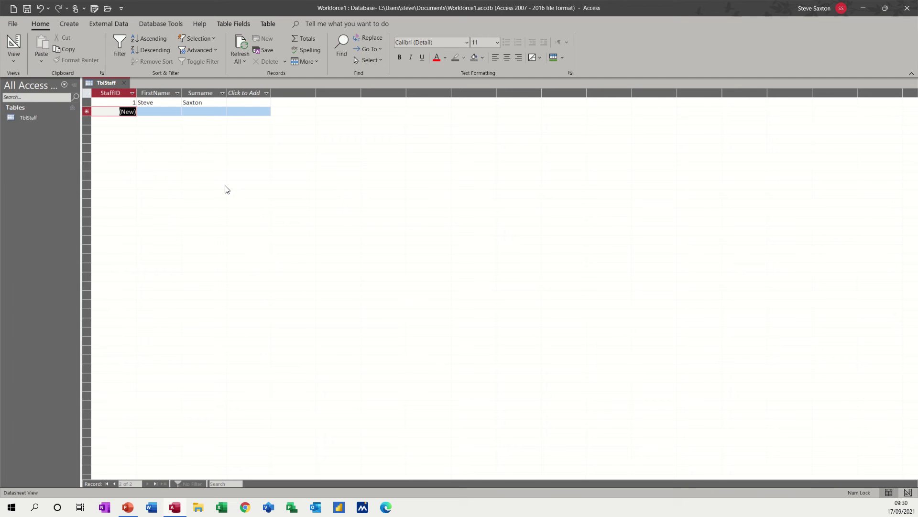
{"action": "key", "text": "Tab"}
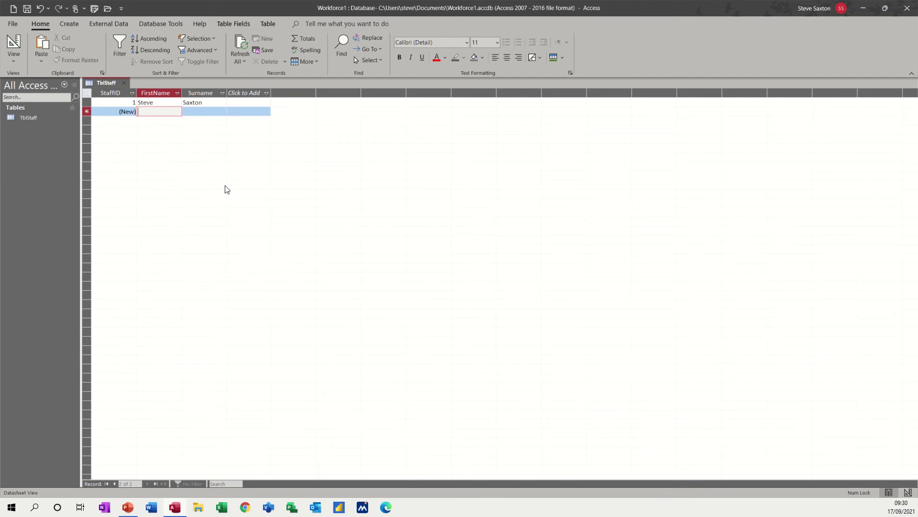
{"action": "type", "text": "Dave"}
{"action": "key", "text": "Tab"}
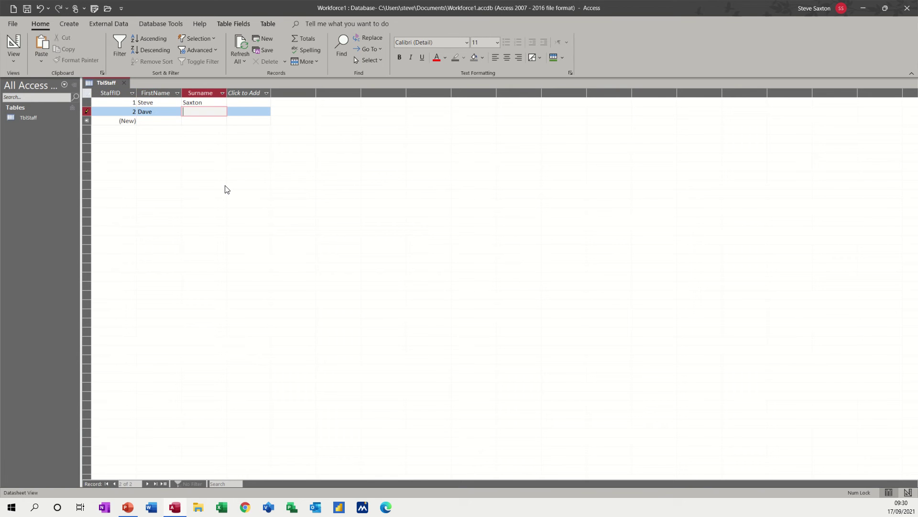
{"action": "type", "text": "Jones"}
{"action": "left_click", "coordinate": [175, 120]}
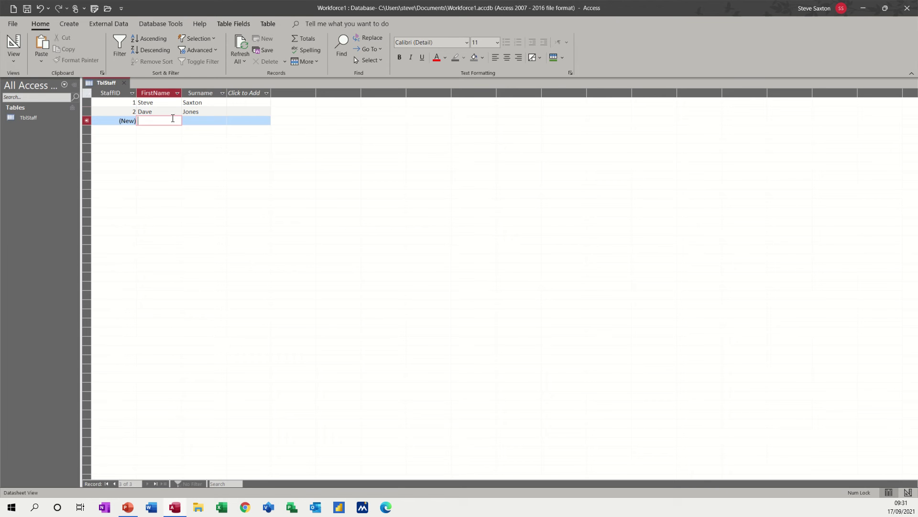
{"action": "left_click", "coordinate": [124, 83]}
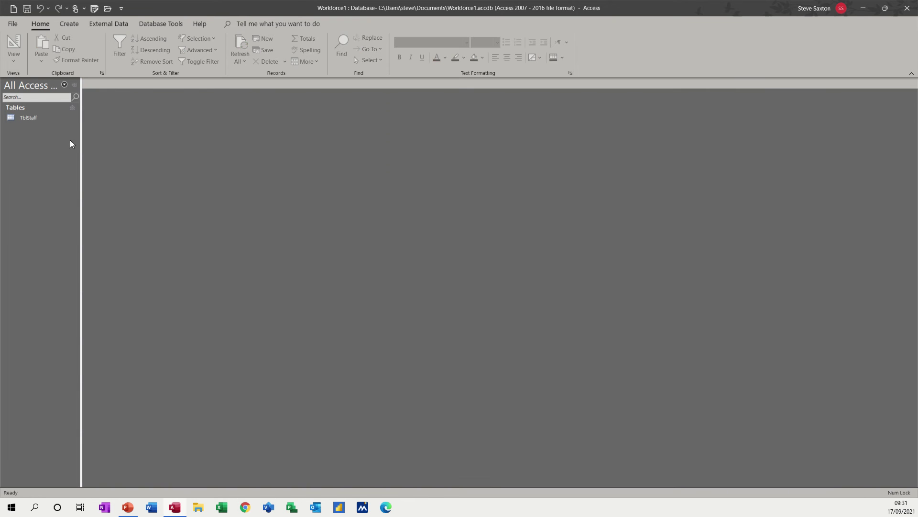
{"action": "left_click", "coordinate": [67, 25]}
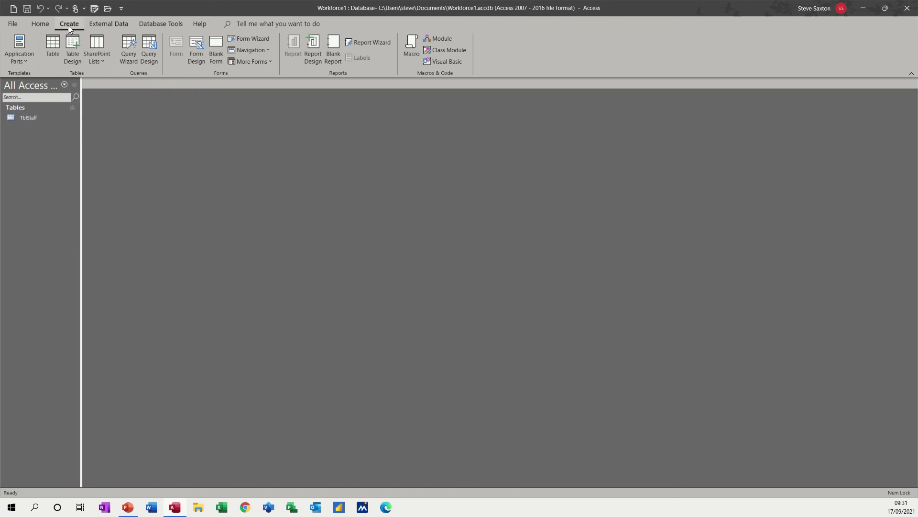
In a new design-view table, define ProjectID as AutoNumber and add a ProjectName field.
{"action": "left_click", "coordinate": [74, 51]}
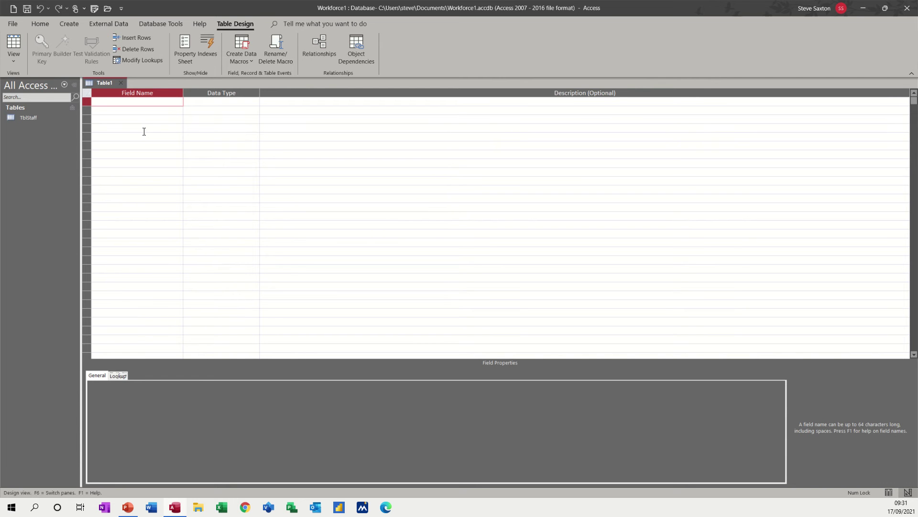
{"action": "type", "text": "ProjectID"}
{"action": "key", "text": "Tab"}
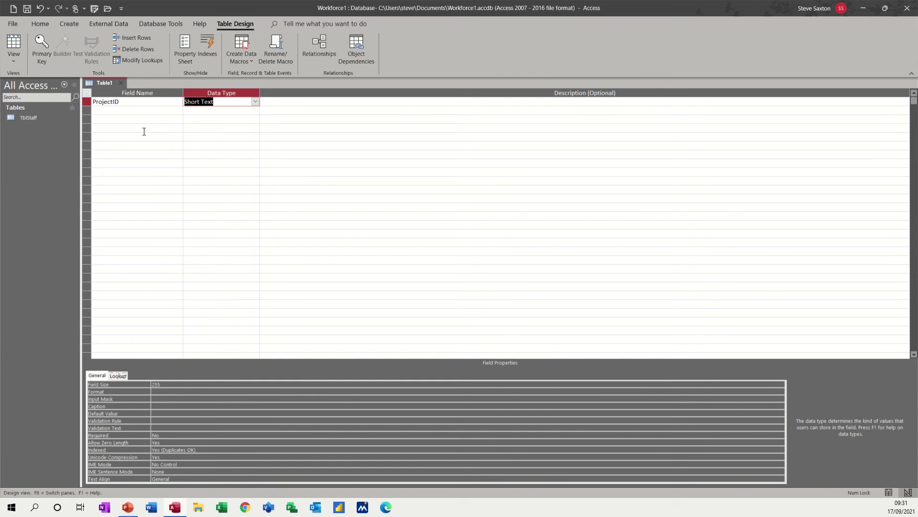
{"action": "type", "text": "a"}
{"action": "key", "text": "Tab"}
{"action": "key", "text": "Tab"}
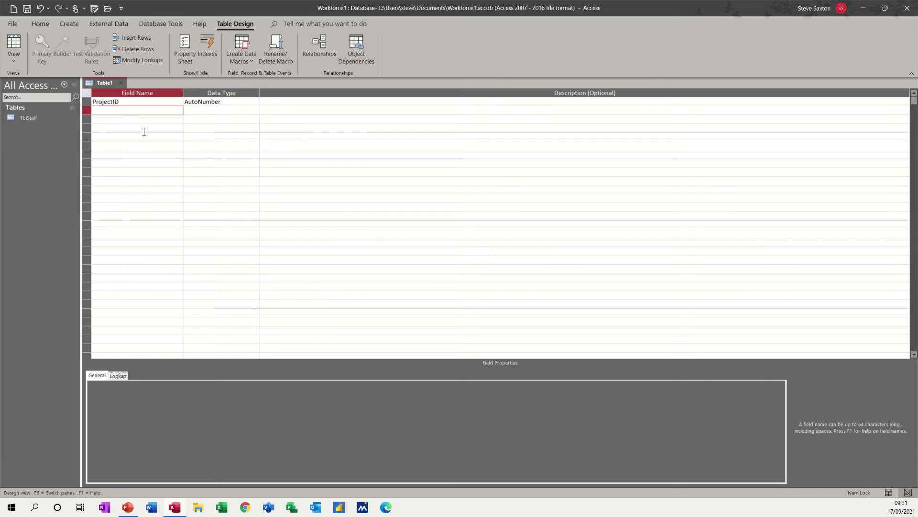
{"action": "type", "text": "ProjectName"}
{"action": "key", "text": "Tab"}
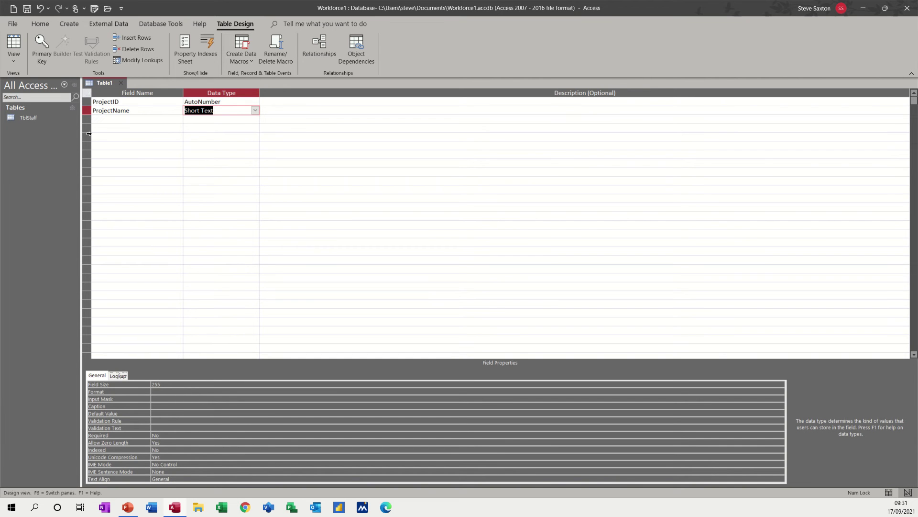
{"action": "left_click", "coordinate": [98, 102]}
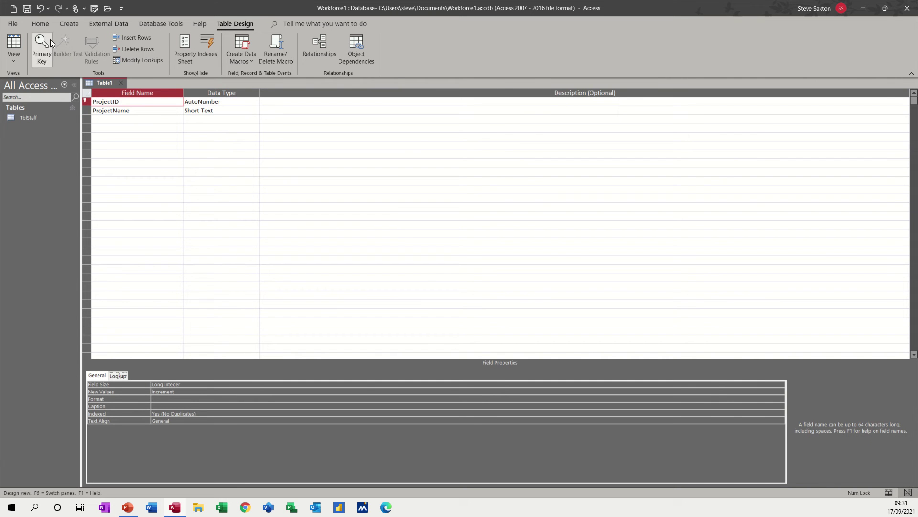
Save the table as TblProjects.
{"action": "left_click", "coordinate": [28, 9]}
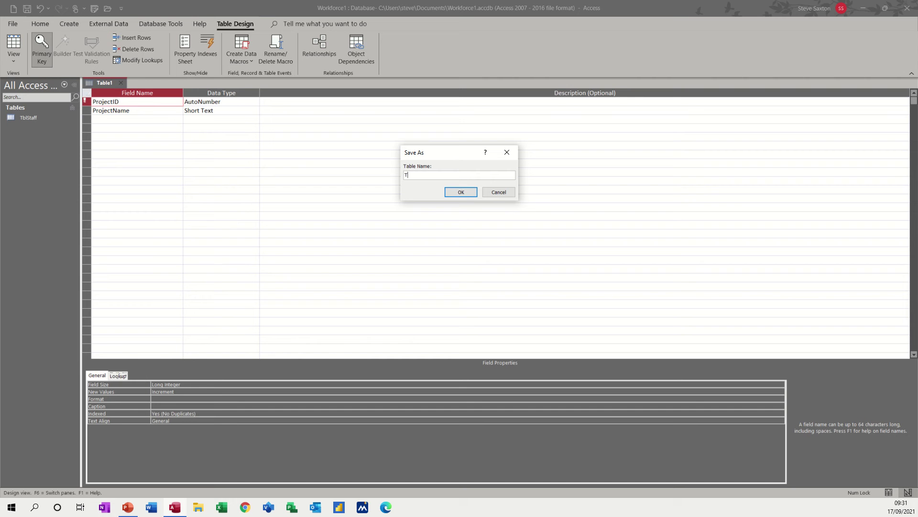
{"action": "type", "text": "TblProjects"}
{"action": "left_click", "coordinate": [460, 193]}
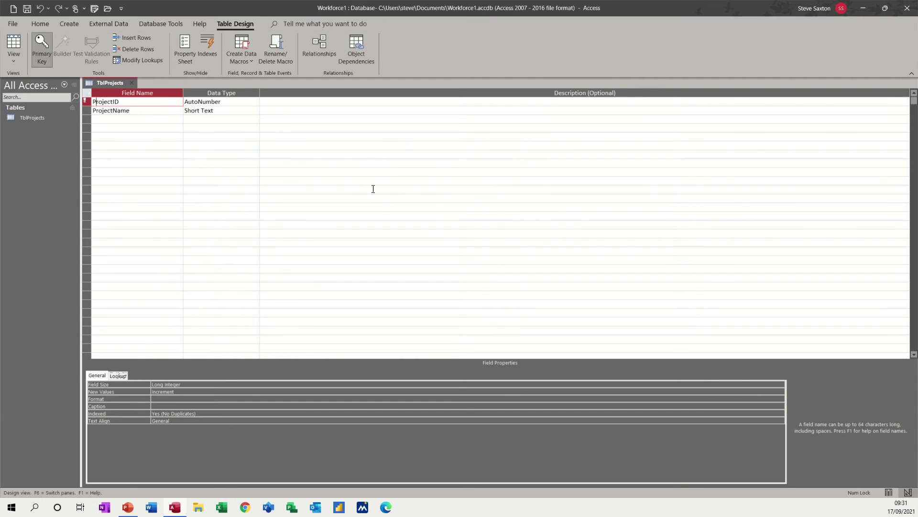
In Datasheet view, enter HMRC and BOE as project names, then close TblProjects.
{"action": "left_click", "coordinate": [15, 44]}
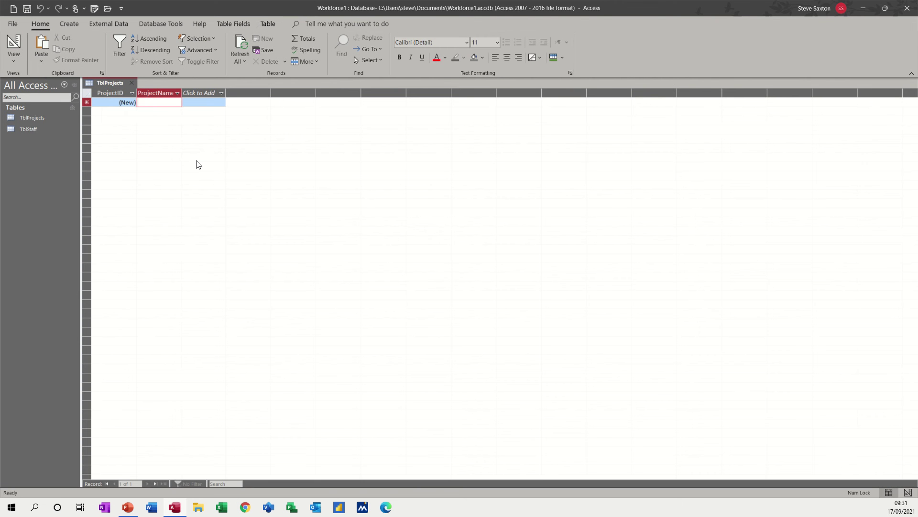
{"action": "type", "text": "HMRC"}
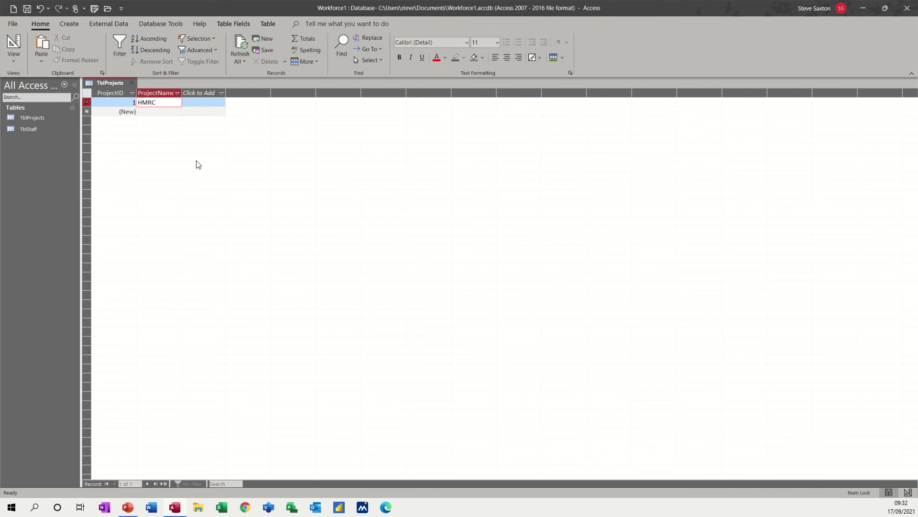
{"action": "key", "text": "Down"}
{"action": "type", "text": "BOE"}
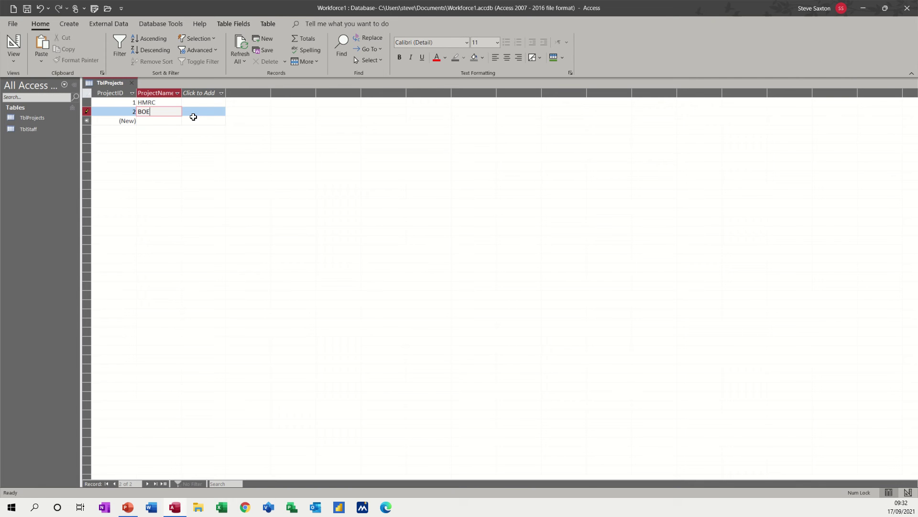
{"action": "left_click", "coordinate": [193, 113]}
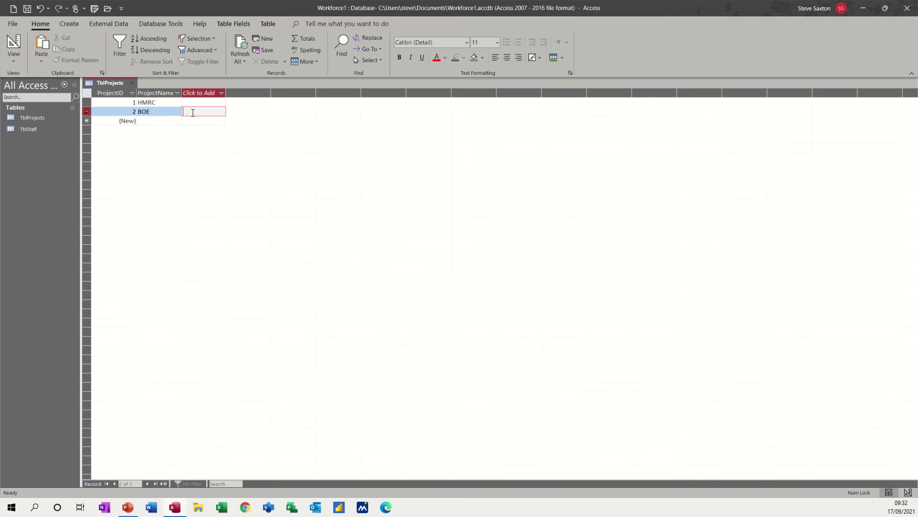
{"action": "left_click", "coordinate": [131, 84]}
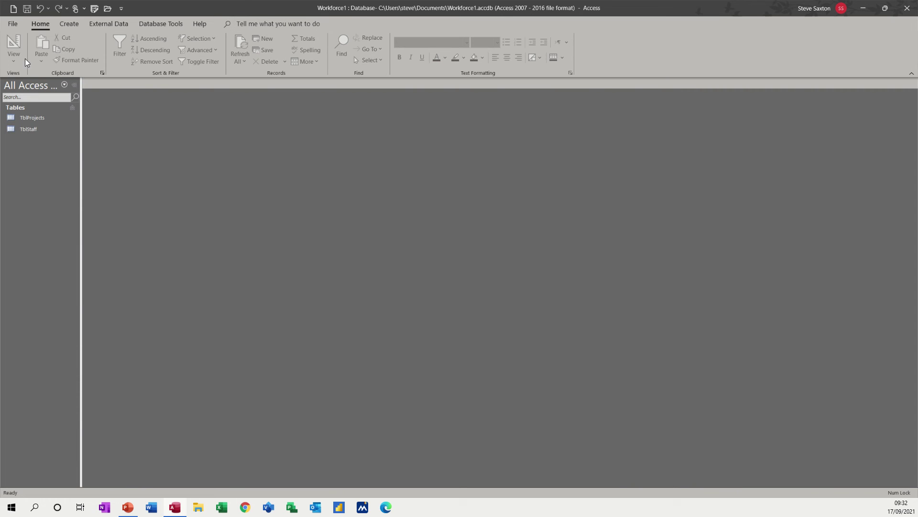
Start a new design-view table with HoursWorkedID as AutoNumber and StaffID as Number.
{"action": "left_click", "coordinate": [67, 25]}
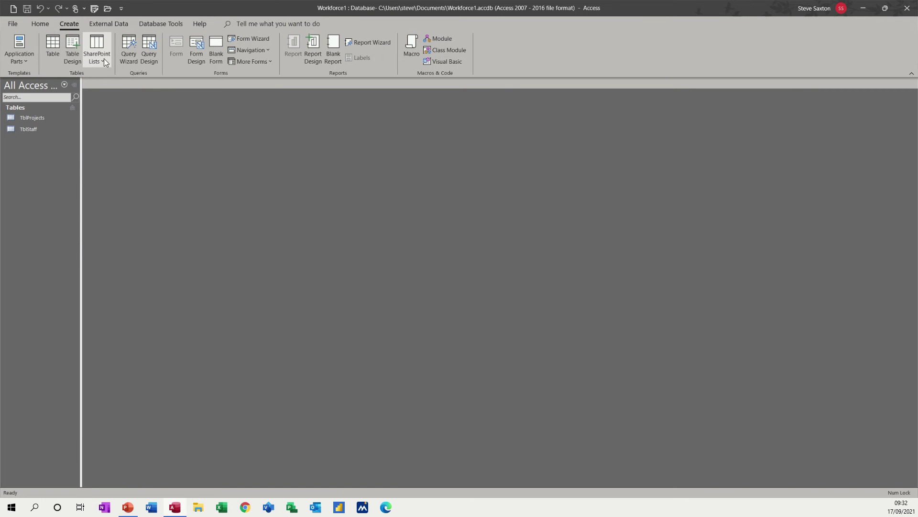
{"action": "left_click", "coordinate": [73, 45]}
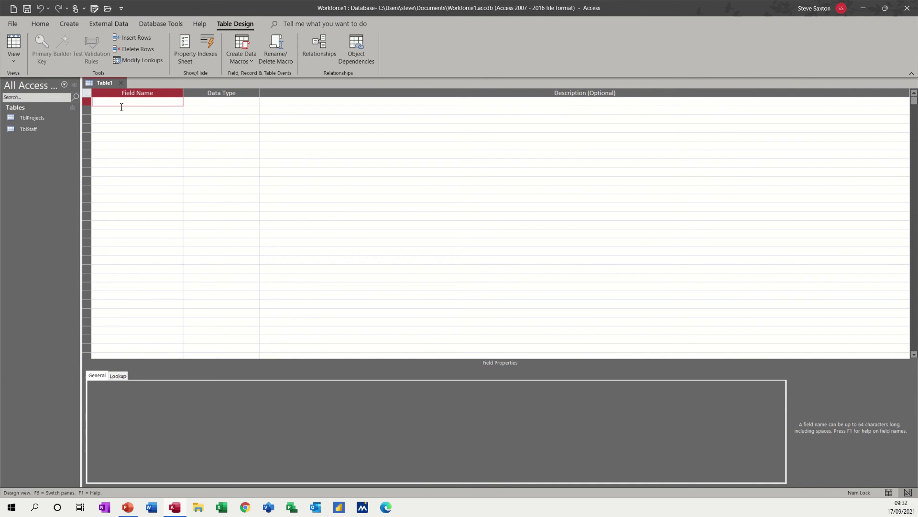
{"action": "type", "text": "HoursWorked"}
{"action": "type", "text": "ID"}
{"action": "key", "text": "Tab"}
{"action": "type", "text": "a"}
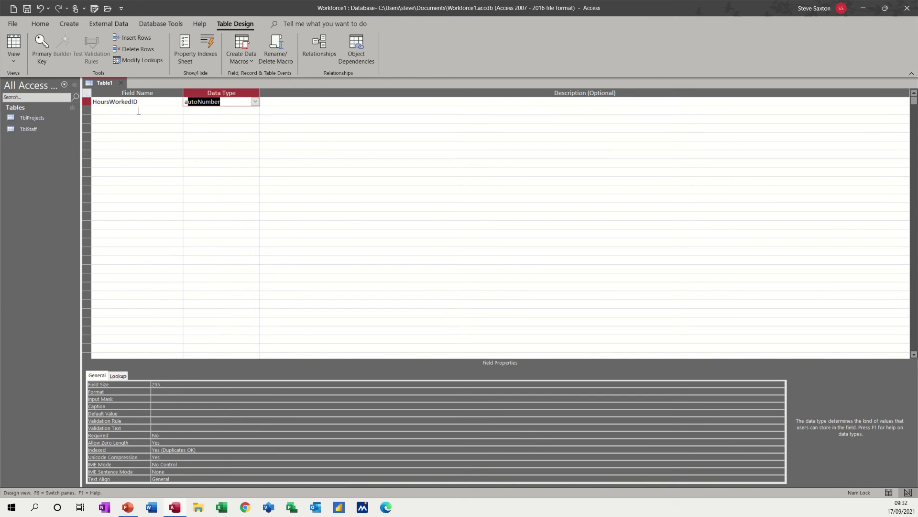
{"action": "left_click", "coordinate": [138, 110]}
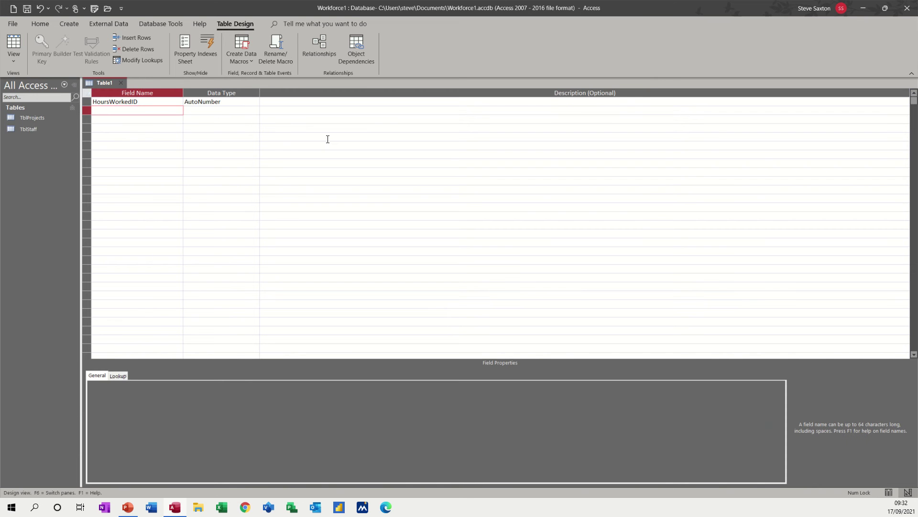
{"action": "type", "text": "StaffID"}
{"action": "key", "text": "Tab"}
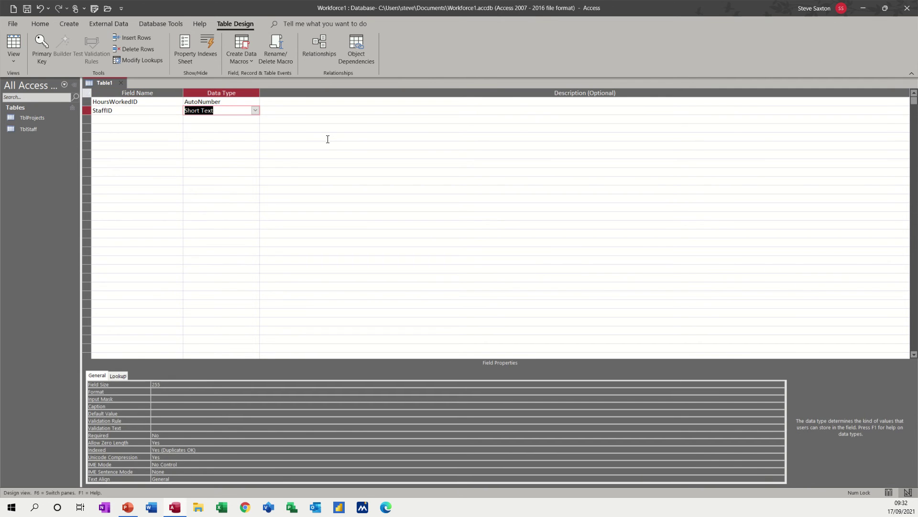
{"action": "type", "text": "Number"}
{"action": "key", "text": "Return"}
{"action": "key", "text": "Return"}
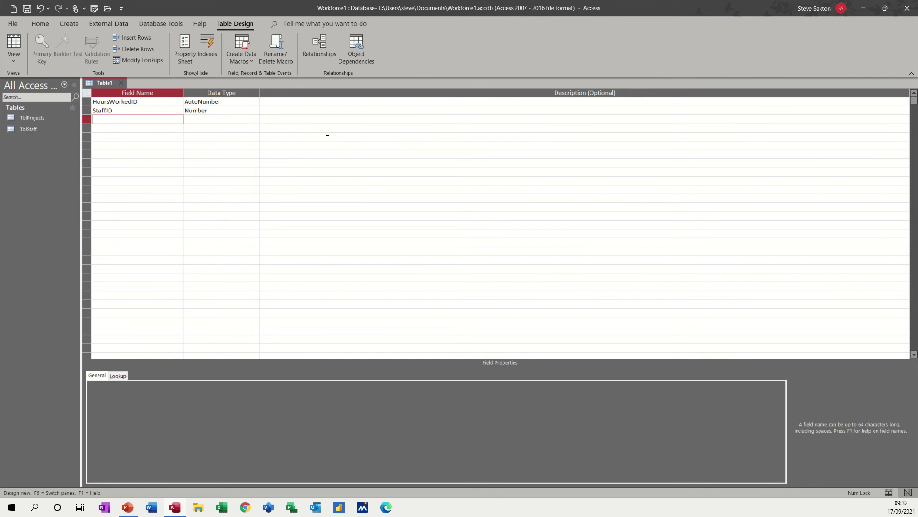
Add ProjectID and PlannedHours fields, both with the Number data type.
{"action": "type", "text": "ProjectID"}
{"action": "key", "text": "Return"}
{"action": "type", "text": "Number"}
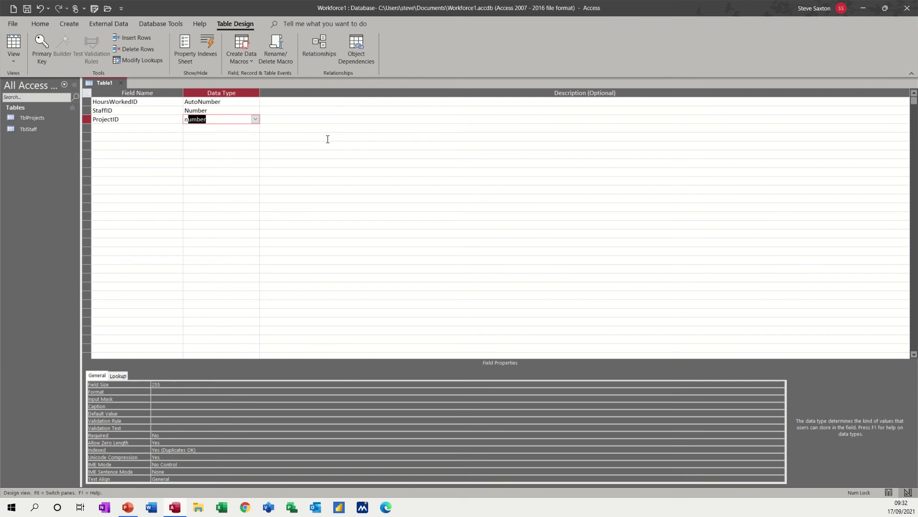
{"action": "key", "text": "Return"}
{"action": "key", "text": "Return"}
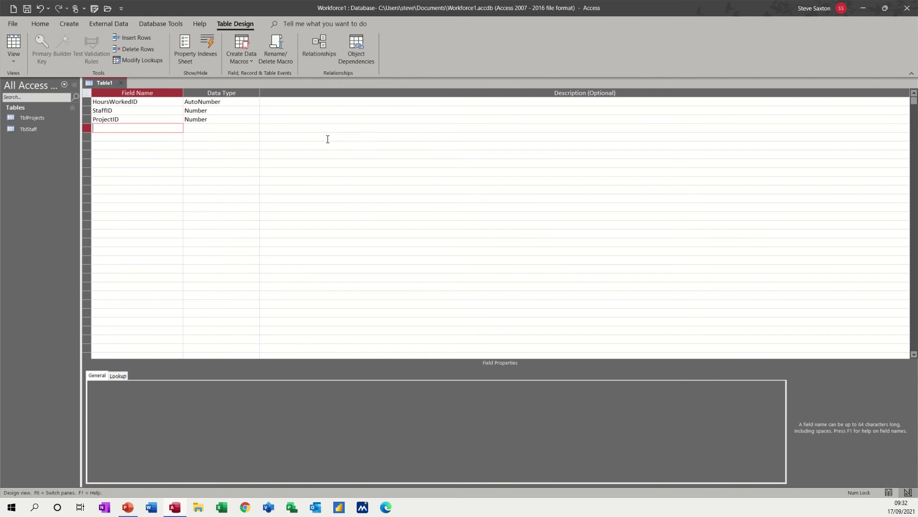
{"action": "type", "text": "PlannedHours"}
{"action": "key", "text": "Return"}
{"action": "type", "text": "Number"}
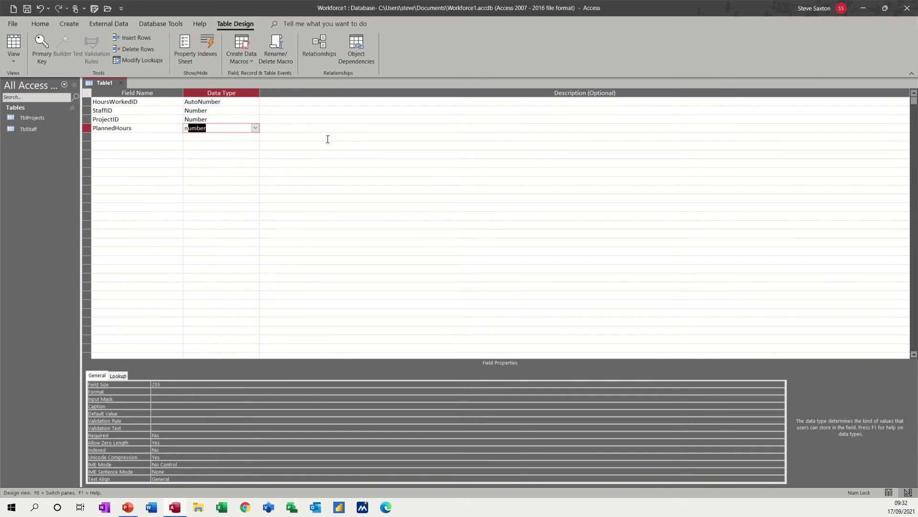
{"action": "key", "text": "Return"}
{"action": "key", "text": "Return"}
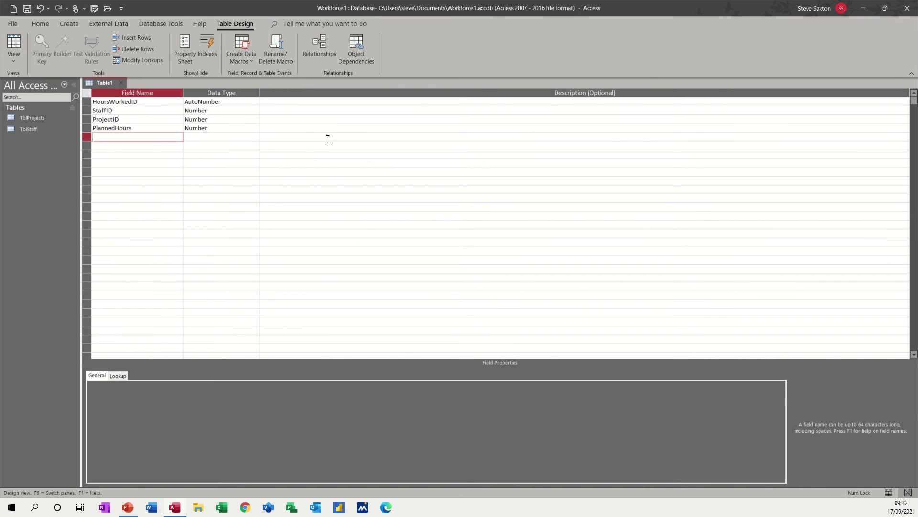
Add ActualHours as a Number field, followed by a Discrepancy field.
{"action": "type", "text": "ActualHours"}
{"action": "key", "text": "Return"}
{"action": "type", "text": "number"}
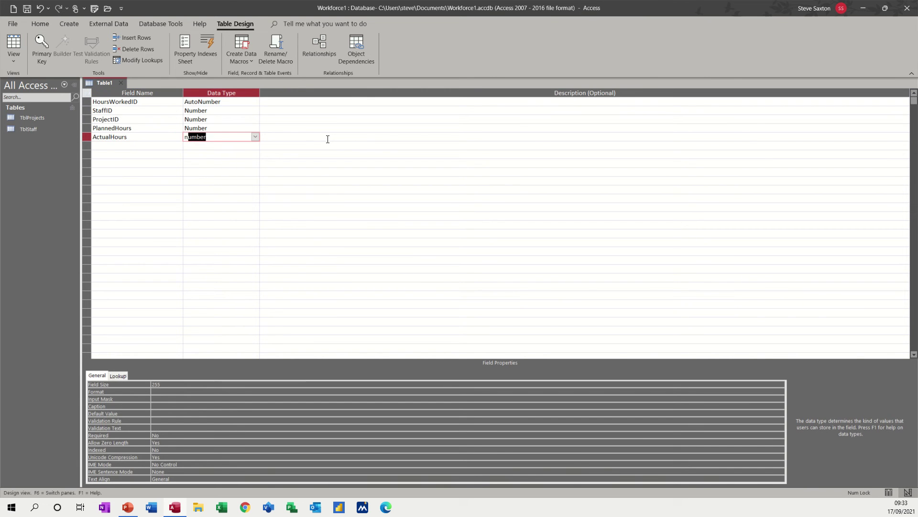
{"action": "key", "text": "Down"}
{"action": "key", "text": "shift+Tab"}
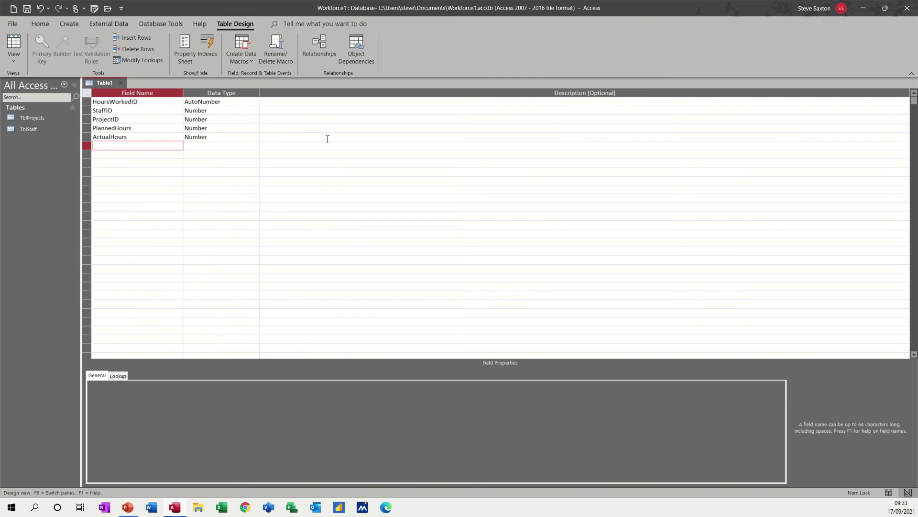
{"action": "type", "text": "Discrepancy"}
{"action": "key", "text": "Tab"}
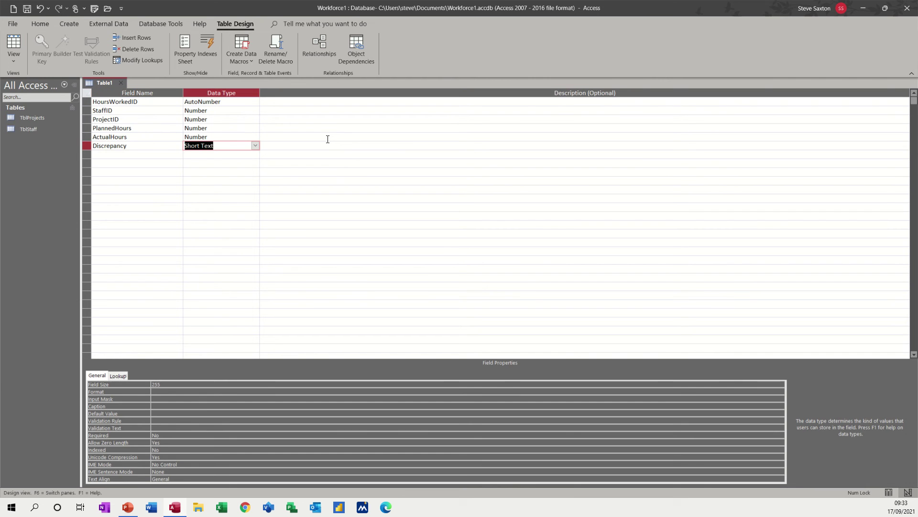
{"action": "type", "text": "calculated"}
Set Discrepancy's data type to Calculated and select its Expression property.
{"action": "key", "text": "Return"}
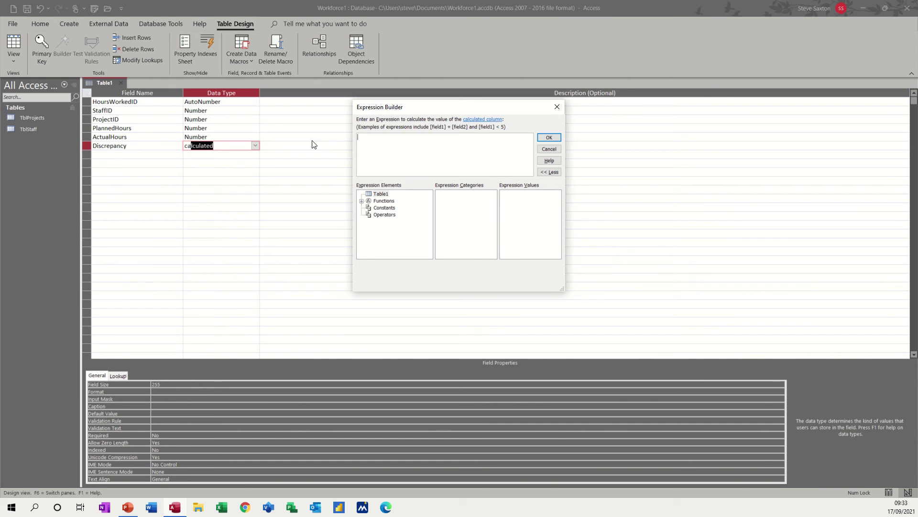
{"action": "left_click", "coordinate": [372, 195]}
{"action": "left_click", "coordinate": [362, 201]}
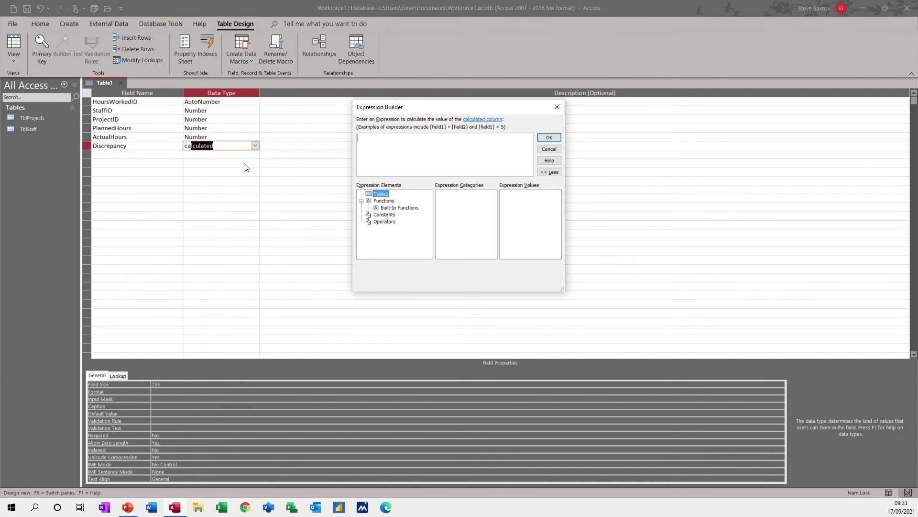
{"action": "left_click", "coordinate": [545, 150]}
{"action": "left_click", "coordinate": [158, 146]}
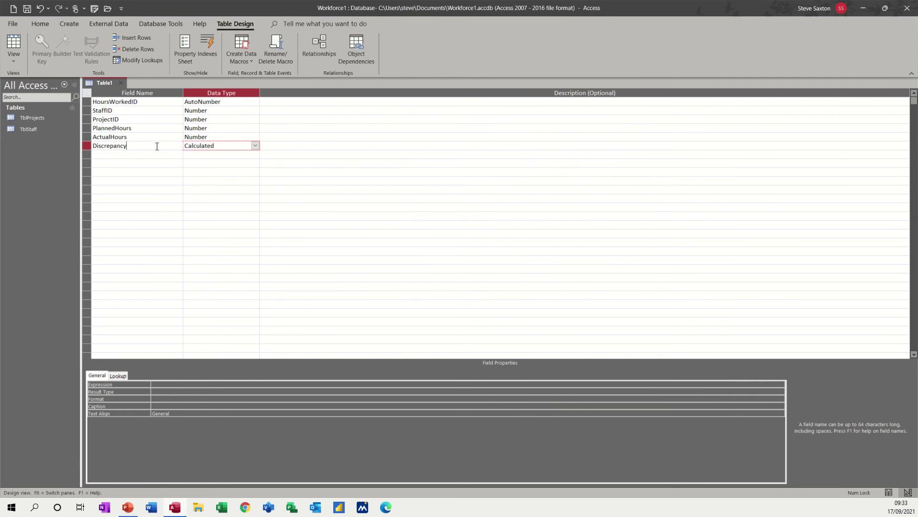
{"action": "left_click", "coordinate": [220, 146]}
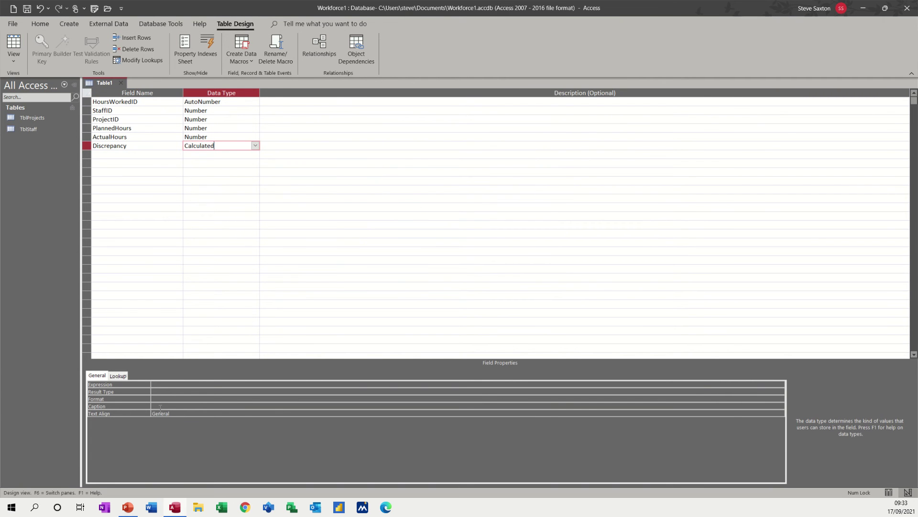
{"action": "left_click", "coordinate": [153, 384]}
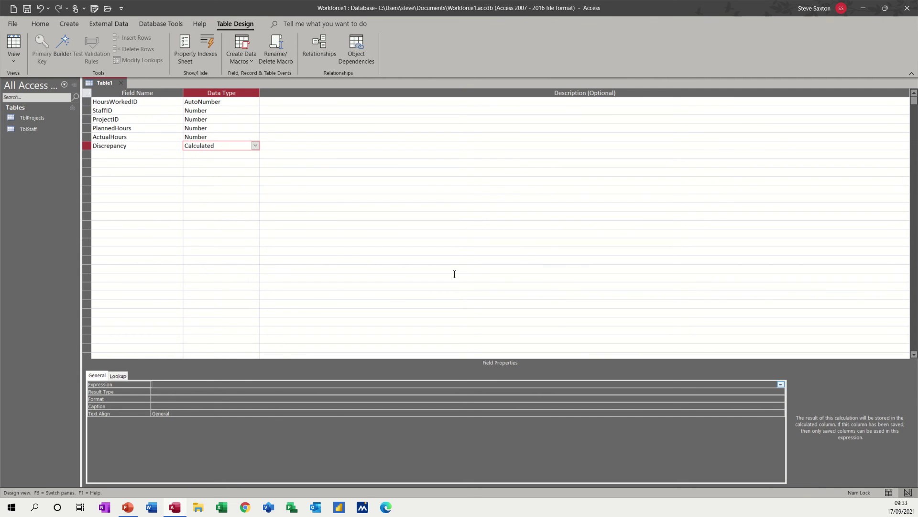
Enter the expression [plannedhours]-[actualhours] in the Expression Builder and confirm it.
{"action": "left_click", "coordinate": [780, 385]}
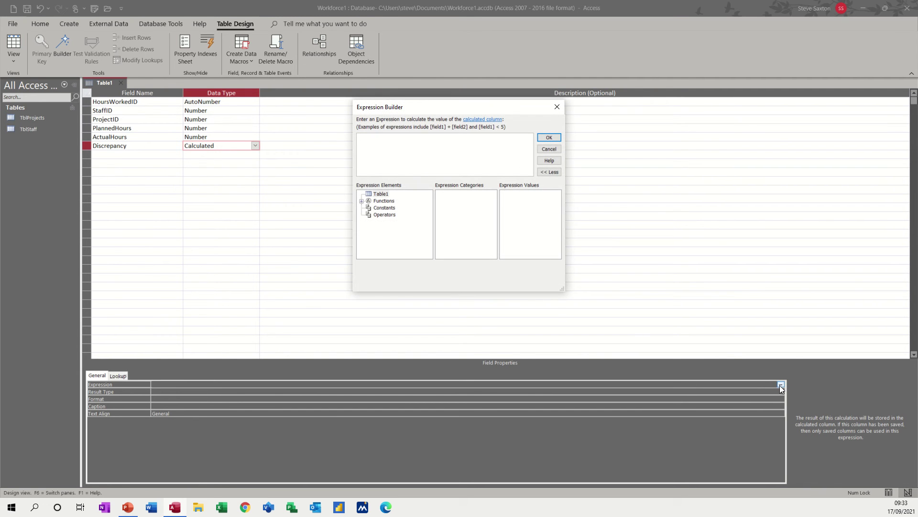
{"action": "left_click", "coordinate": [376, 195]}
{"action": "left_click", "coordinate": [548, 150]}
{"action": "left_click", "coordinate": [377, 142]}
{"action": "type", "text": "[plannedhours]-"}
{"action": "type", "text": "actualhours]"}
{"action": "left_click", "coordinate": [546, 140]}
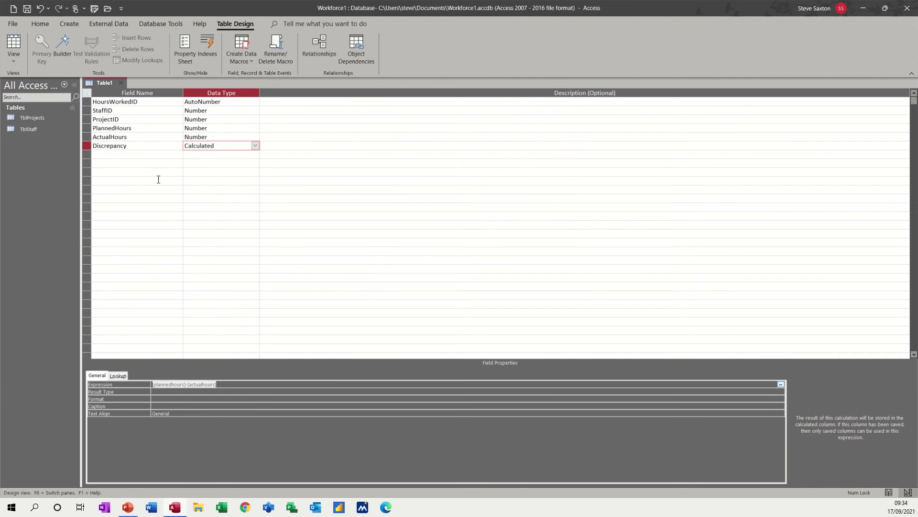
Make HoursWorkedID the table's primary key.
{"action": "left_click", "coordinate": [135, 154]}
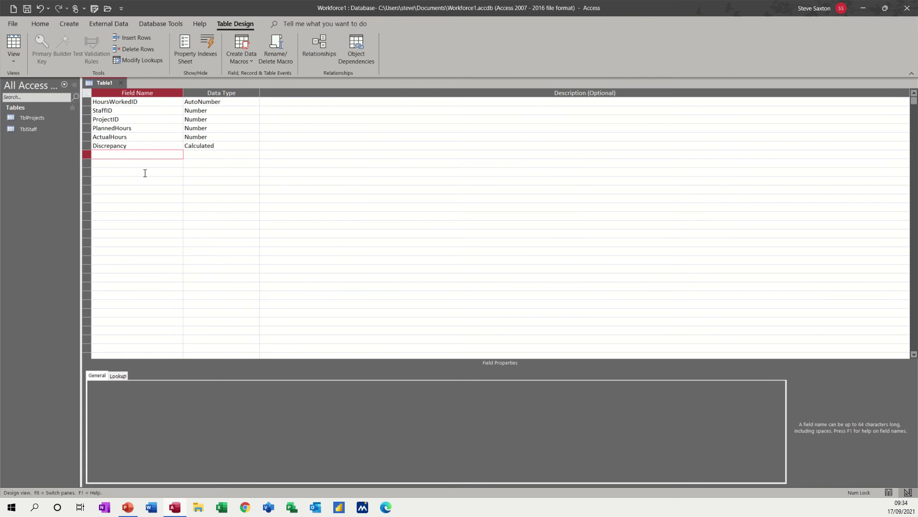
{"action": "left_click", "coordinate": [110, 101]}
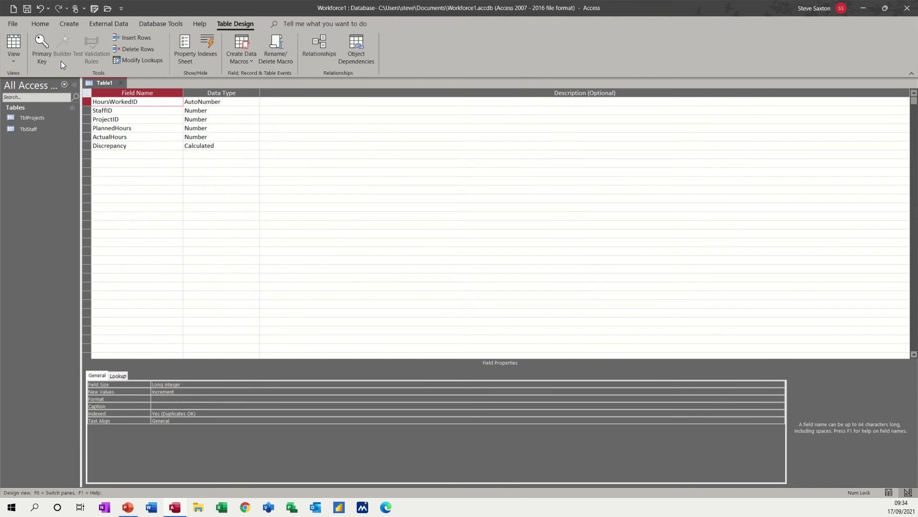
{"action": "left_click", "coordinate": [44, 48]}
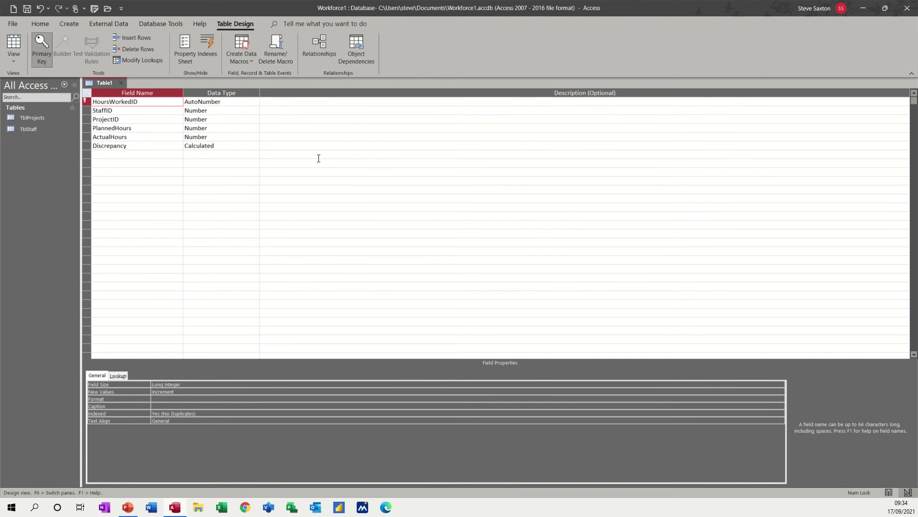
Save the table as TblHoursWorked.
{"action": "left_click", "coordinate": [28, 10]}
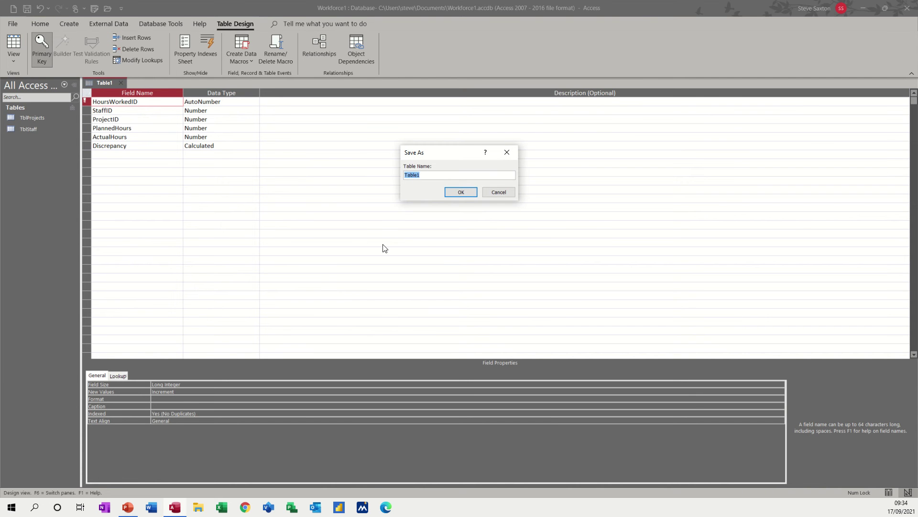
{"action": "type", "text": "TblHoursWorked"}
{"action": "left_click", "coordinate": [460, 192]}
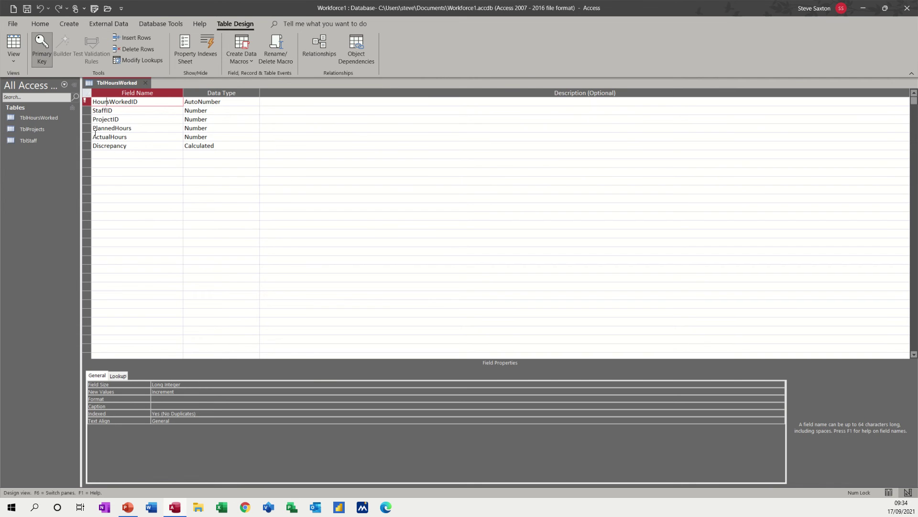
Show TblHoursWorked as a datasheet and step through the new record's StaffID and ProjectID cells.
{"action": "left_click", "coordinate": [15, 44]}
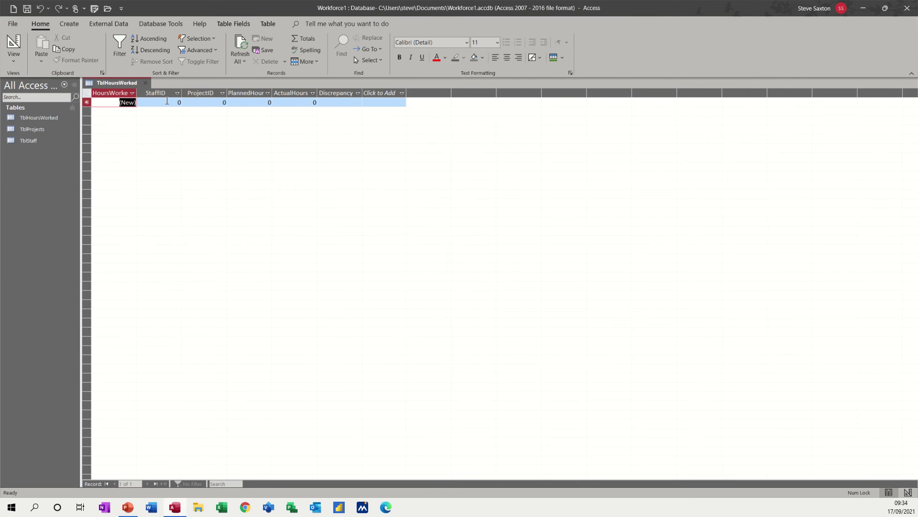
{"action": "left_click", "coordinate": [167, 101]}
{"action": "left_click", "coordinate": [182, 101]}
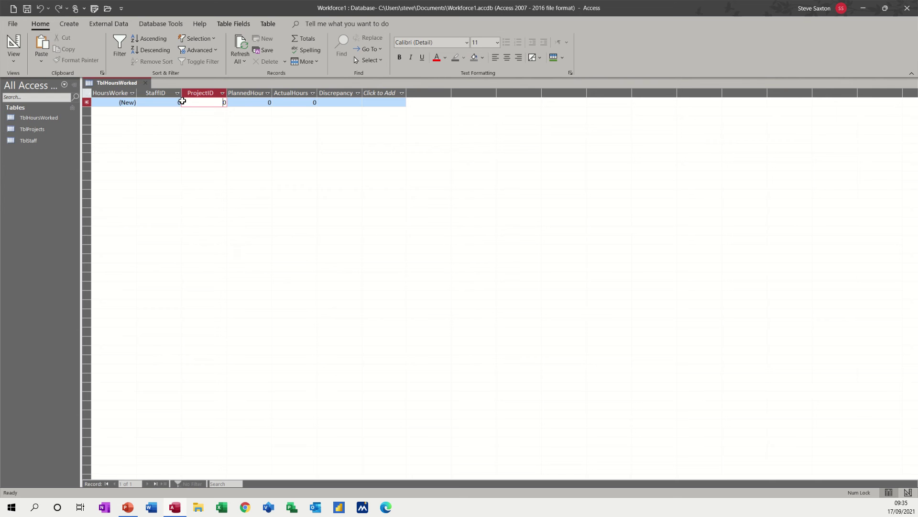
{"action": "left_click", "coordinate": [180, 101]}
{"action": "left_click", "coordinate": [208, 101]}
{"action": "left_click", "coordinate": [164, 101]}
{"action": "left_click", "coordinate": [206, 103]}
Close the table and add TblStaff, TblHoursWorked and TblProjects to the Relationships window.
{"action": "left_click", "coordinate": [145, 84]}
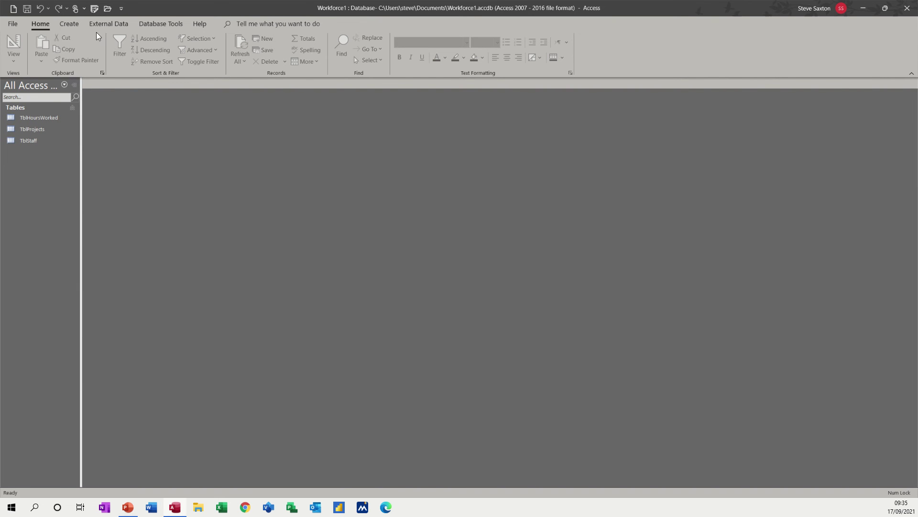
{"action": "left_click", "coordinate": [153, 24]}
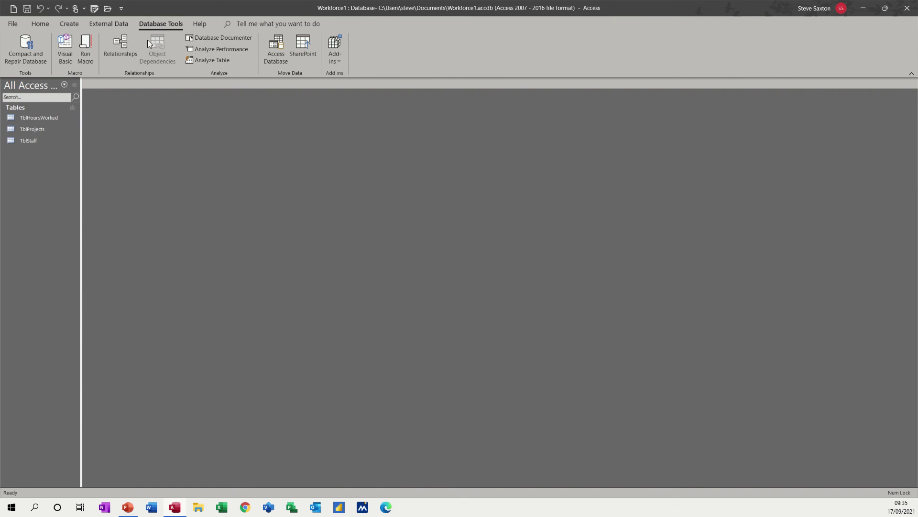
{"action": "left_click", "coordinate": [123, 44]}
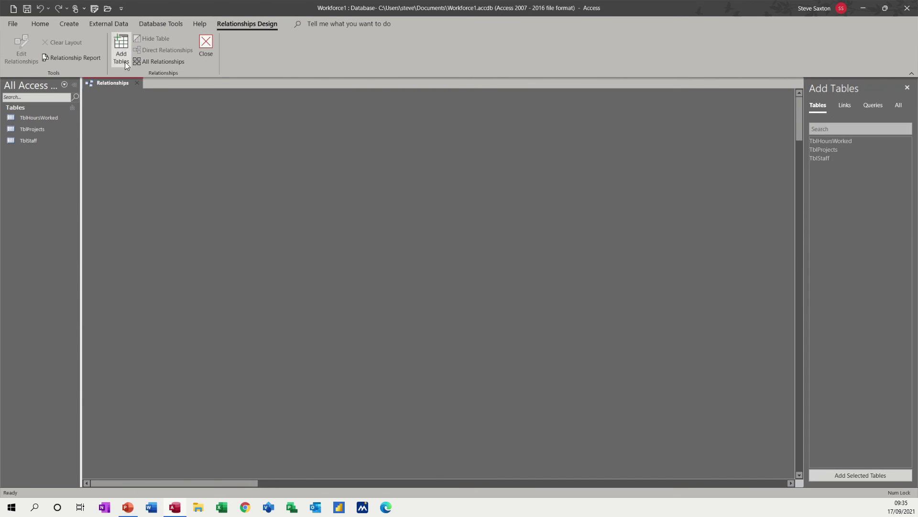
{"action": "left_click_drag", "start_coordinate": [38, 117], "coordinate": [323, 149]}
{"action": "left_click_drag", "start_coordinate": [22, 128], "coordinate": [448, 152]}
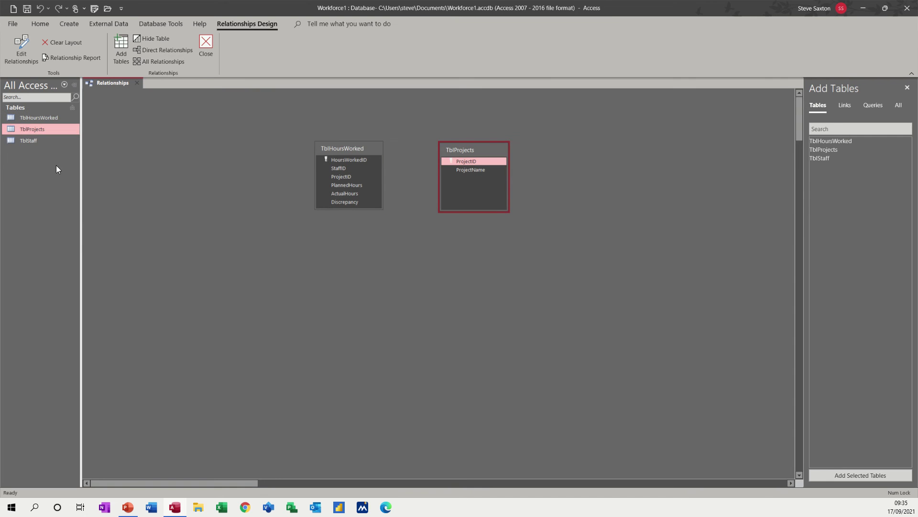
{"action": "left_click_drag", "start_coordinate": [30, 141], "coordinate": [241, 166]}
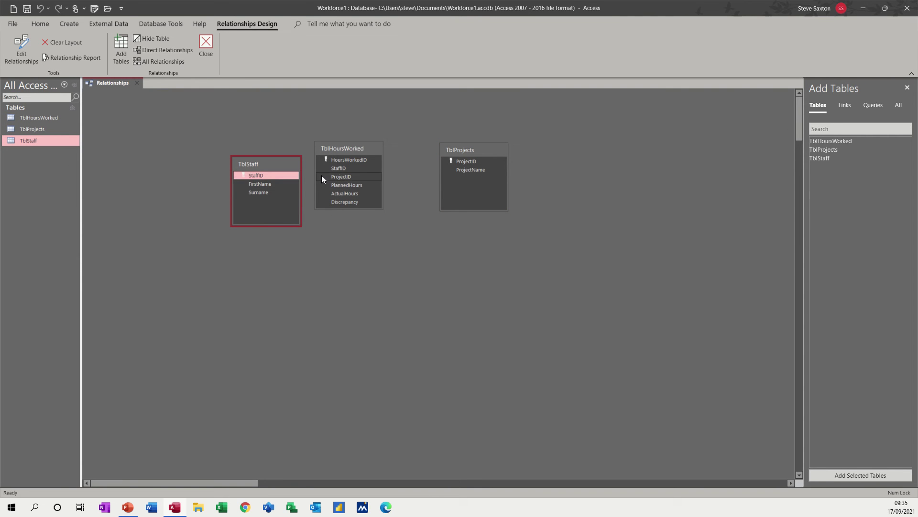
Link TblStaff to TblHoursWorked one-to-many on StaffID with referential integrity enforced.
{"action": "left_click_drag", "start_coordinate": [248, 176], "coordinate": [338, 169]}
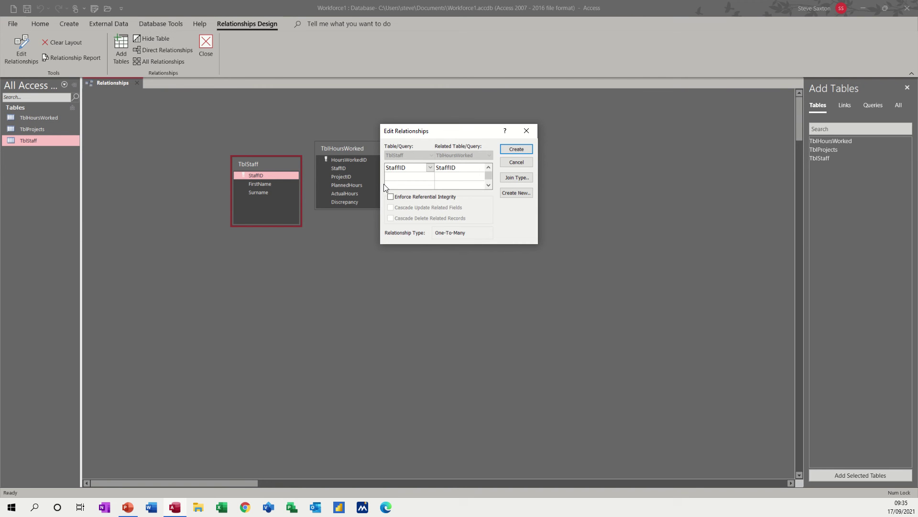
{"action": "left_click", "coordinate": [394, 198]}
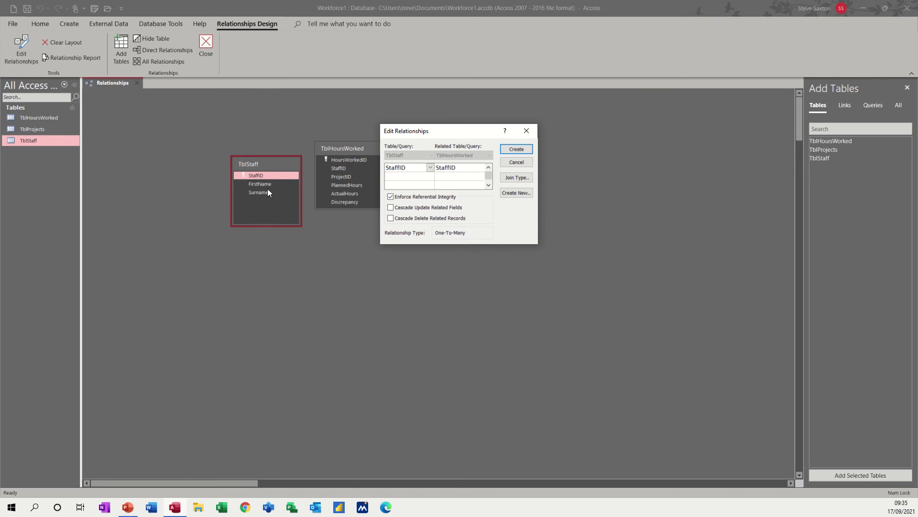
{"action": "left_click", "coordinate": [502, 150]}
Enlarge the TblHoursWorked box and link ProjectID from TblProjects with referential integrity.
{"action": "left_click_drag", "start_coordinate": [349, 148], "coordinate": [369, 149]}
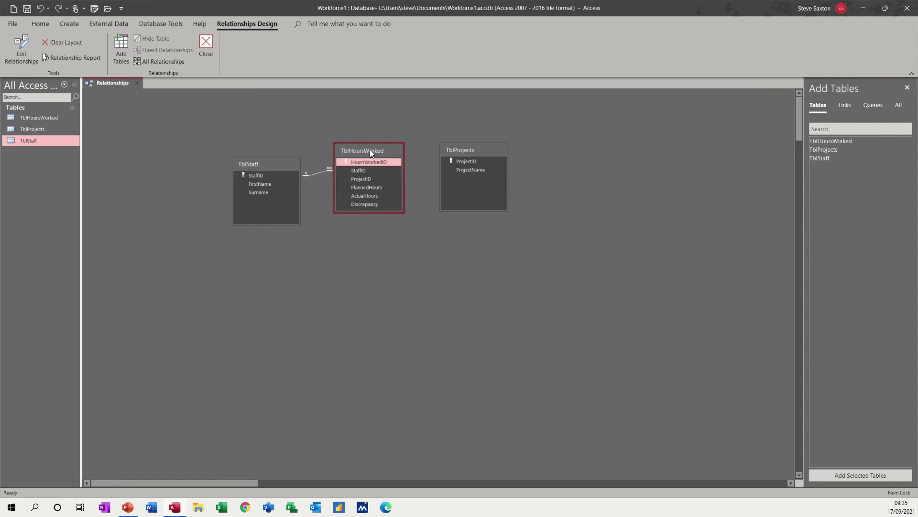
{"action": "left_click_drag", "start_coordinate": [373, 212], "coordinate": [373, 224]}
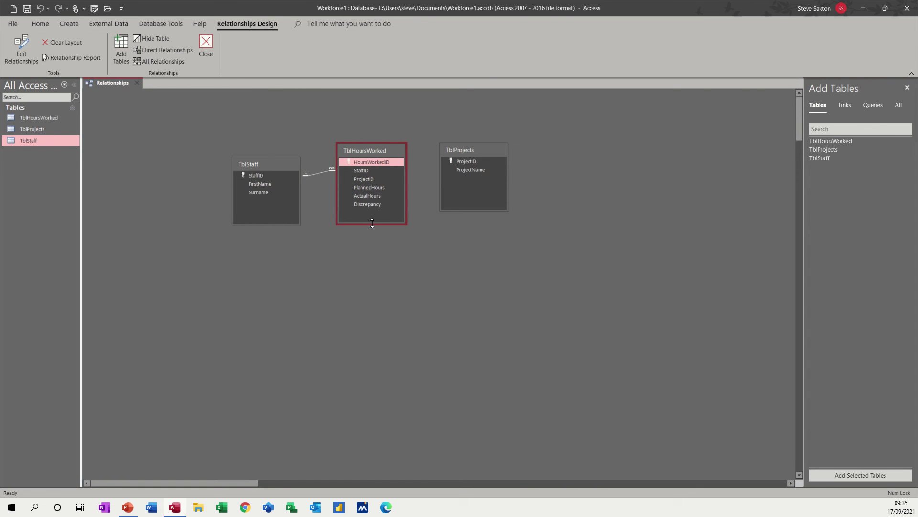
{"action": "left_click_drag", "start_coordinate": [466, 162], "coordinate": [366, 180]}
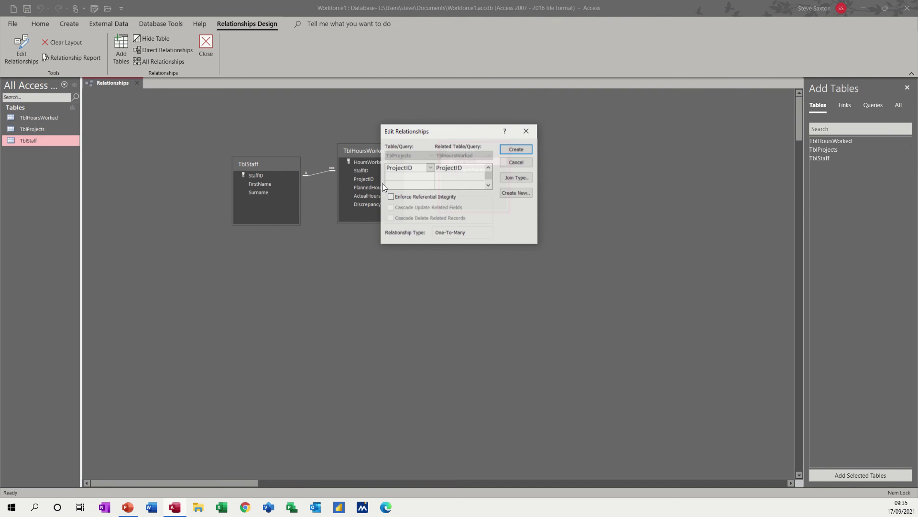
{"action": "left_click", "coordinate": [394, 198]}
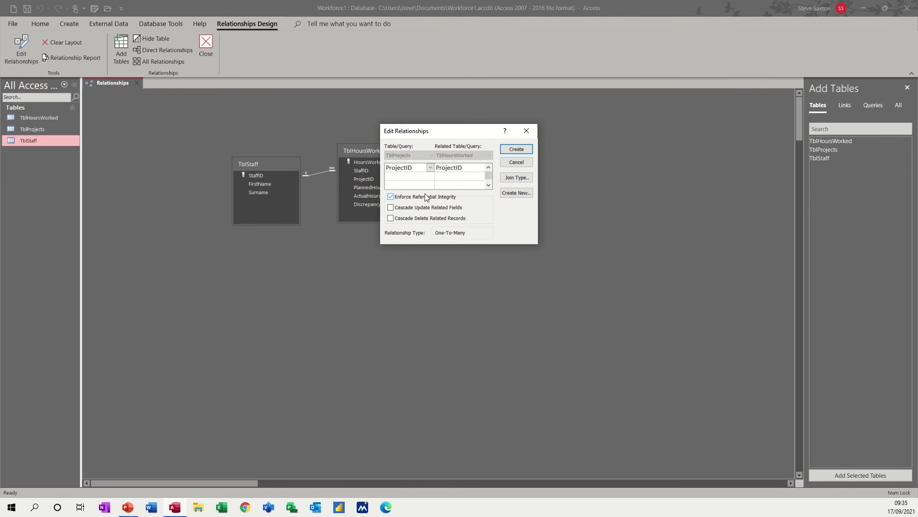
{"action": "left_click", "coordinate": [511, 150]}
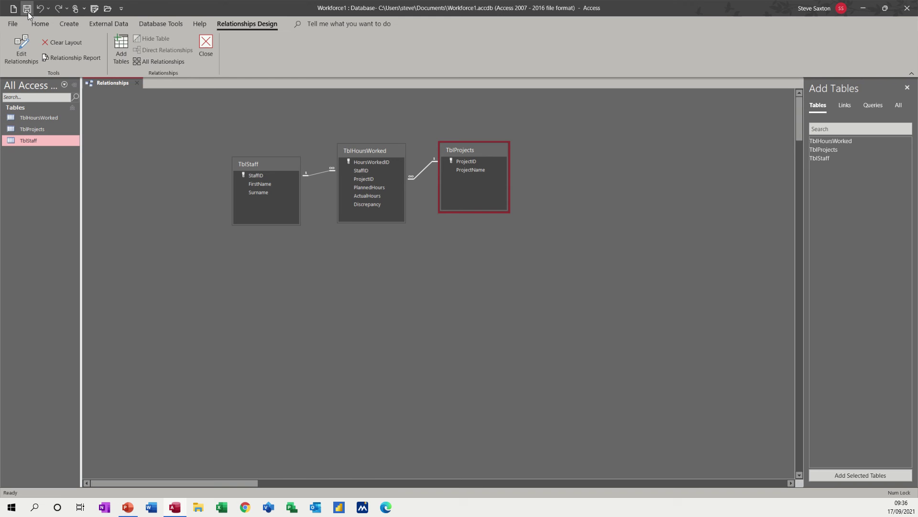
Close Relationships and try making TblHoursWorked's StaffID a Lookup Wizard field in Design View.
{"action": "left_click", "coordinate": [206, 48]}
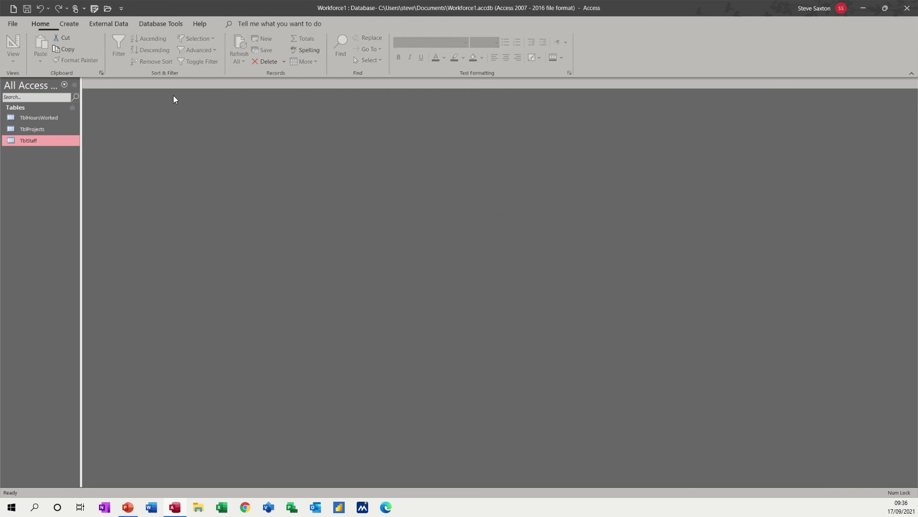
{"action": "right_click", "coordinate": [38, 121]}
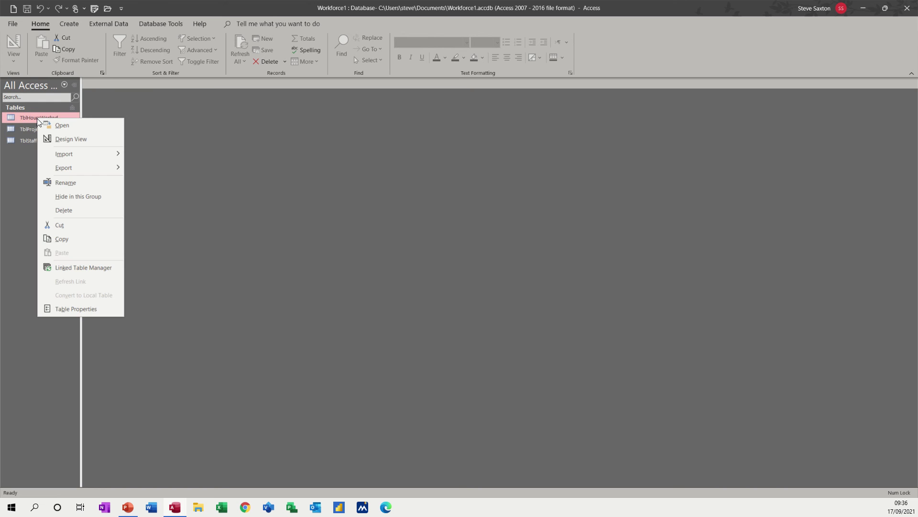
{"action": "left_click", "coordinate": [55, 139]}
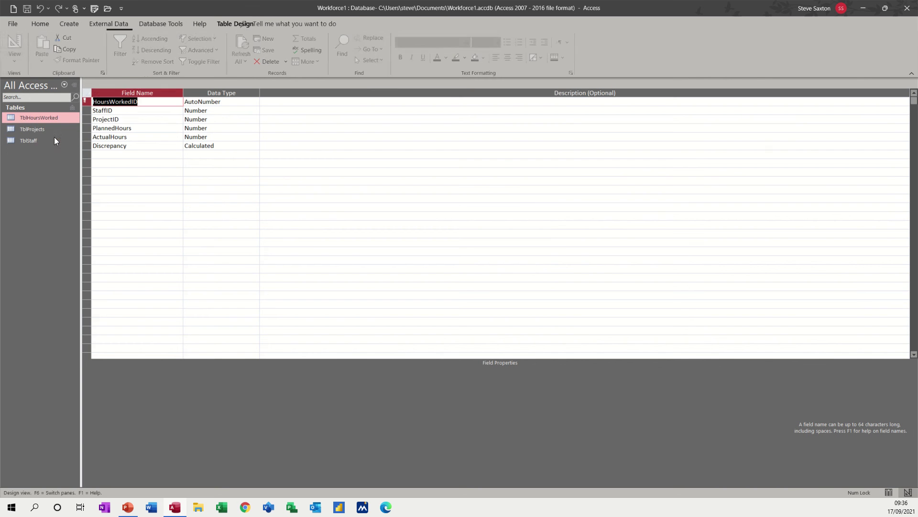
{"action": "left_click", "coordinate": [137, 111]}
{"action": "left_click", "coordinate": [200, 111]}
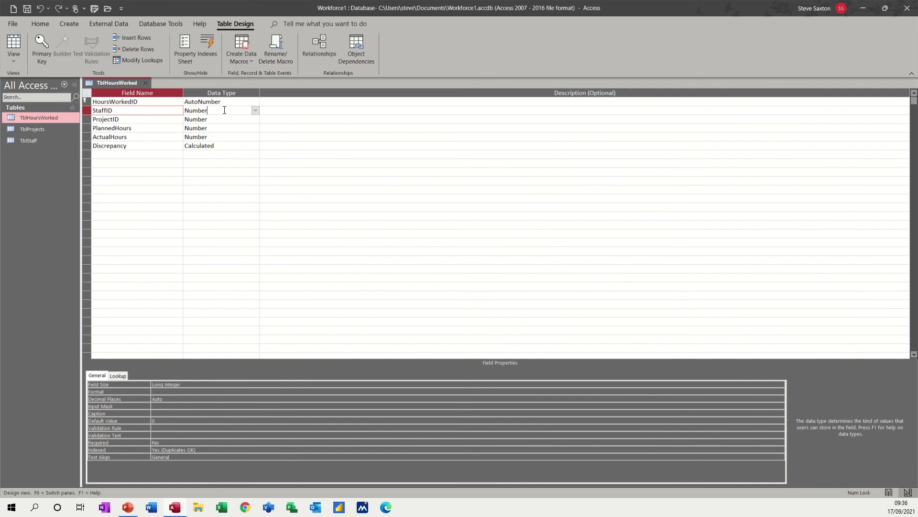
{"action": "left_click", "coordinate": [256, 111]}
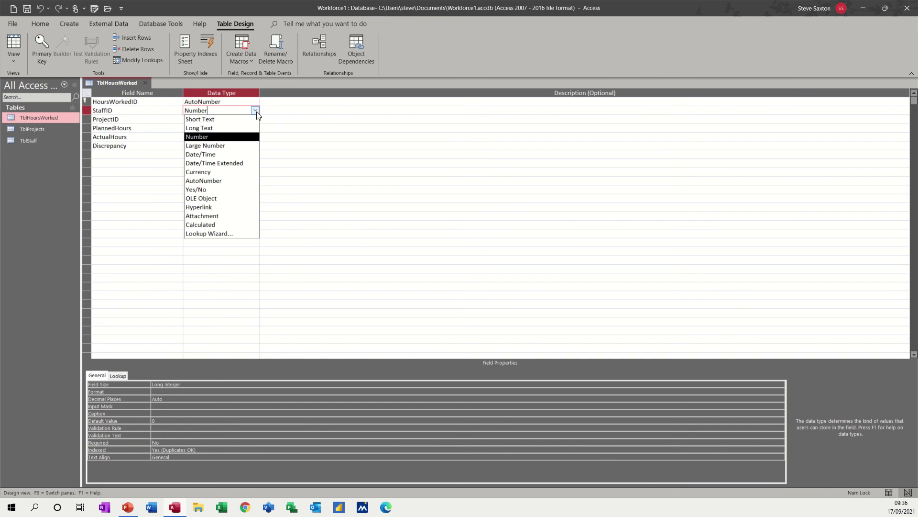
{"action": "left_click", "coordinate": [213, 233]}
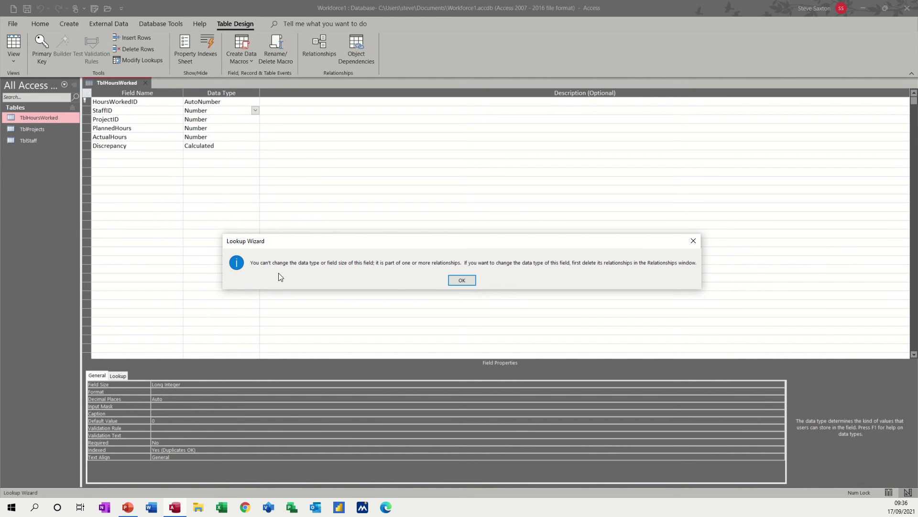
Accept the relationship warning and close TblHoursWorked, leaving StaffID as a Number field.
{"action": "left_click", "coordinate": [463, 281]}
{"action": "left_click", "coordinate": [467, 277]}
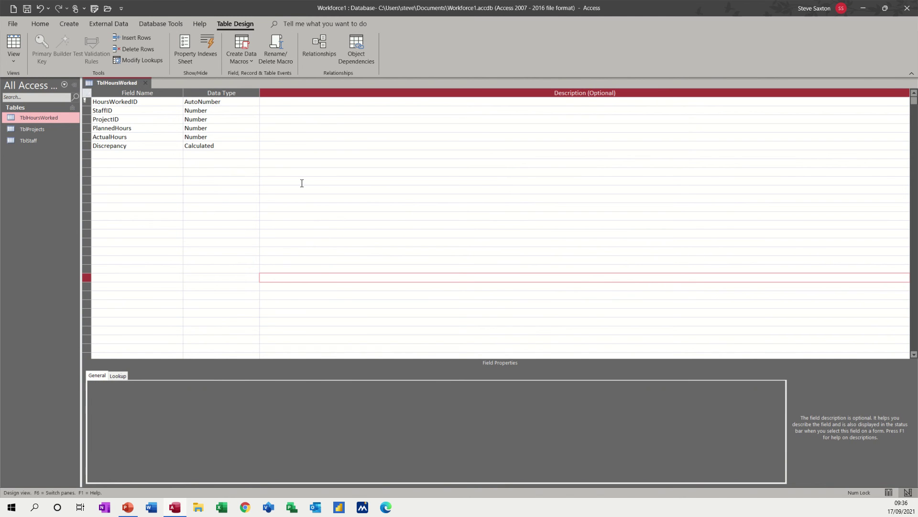
{"action": "left_click", "coordinate": [145, 82]}
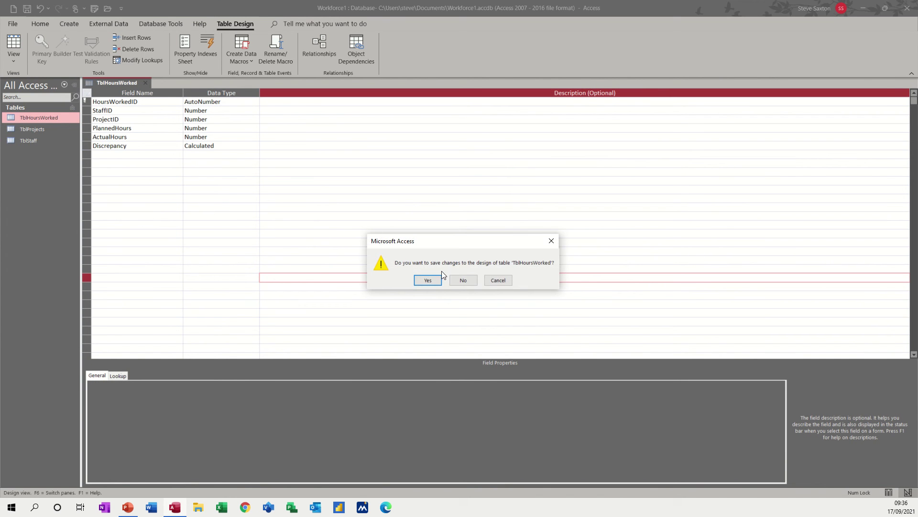
{"action": "left_click", "coordinate": [454, 280]}
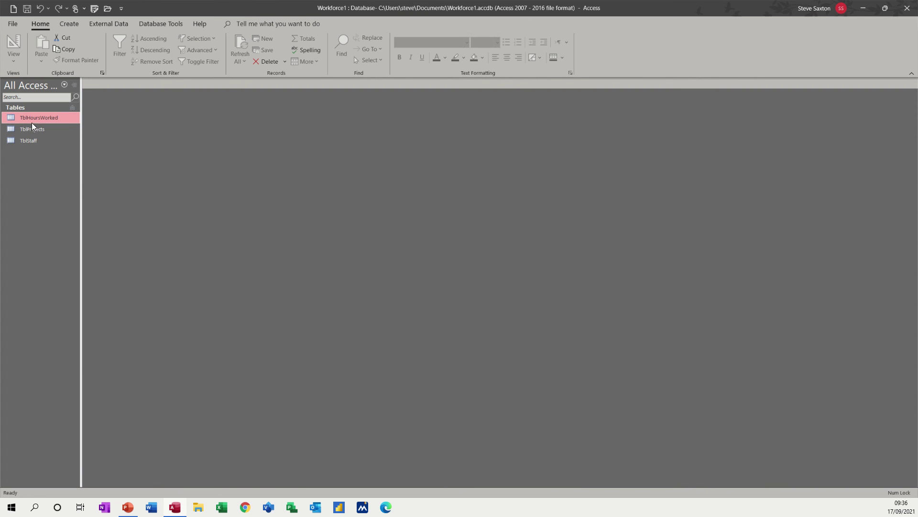
Reopen Relationships and delete the TblStaff–TblHoursWorked StaffID relationship.
{"action": "left_click", "coordinate": [149, 24]}
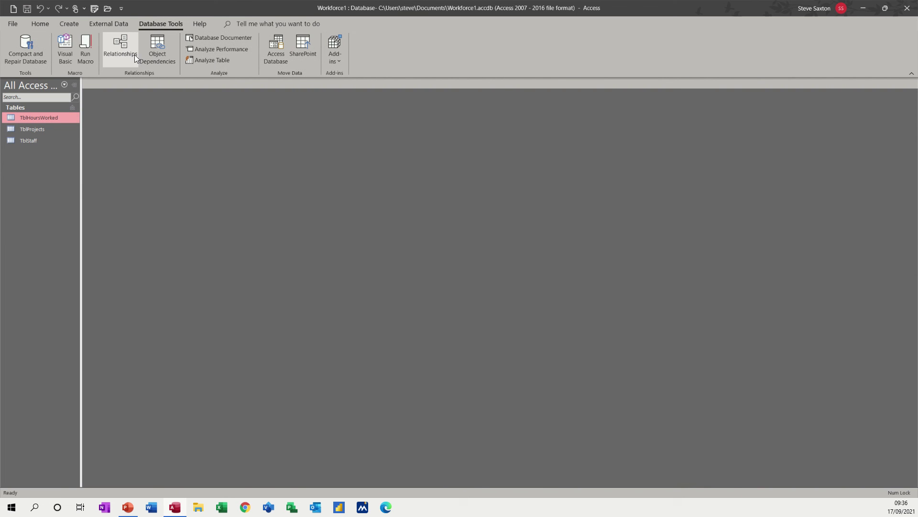
{"action": "left_click", "coordinate": [123, 50]}
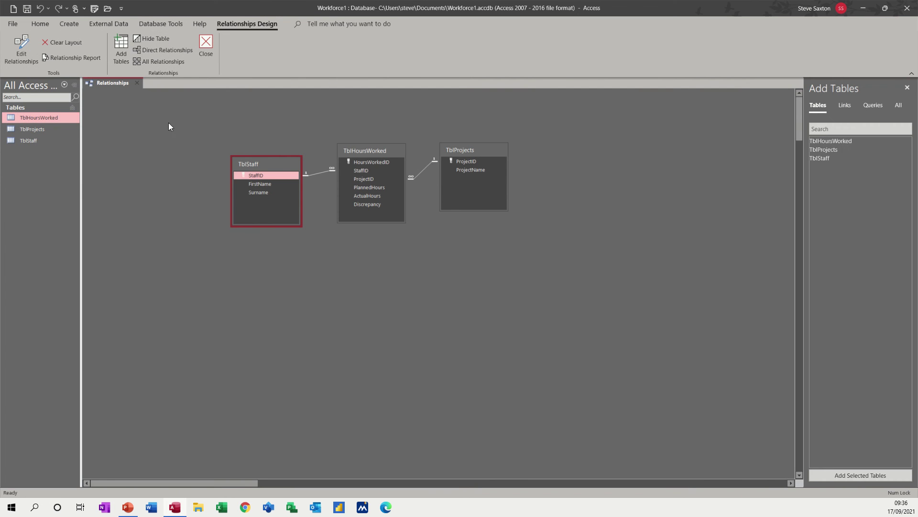
{"action": "left_click", "coordinate": [319, 173]}
{"action": "key", "text": "Delete"}
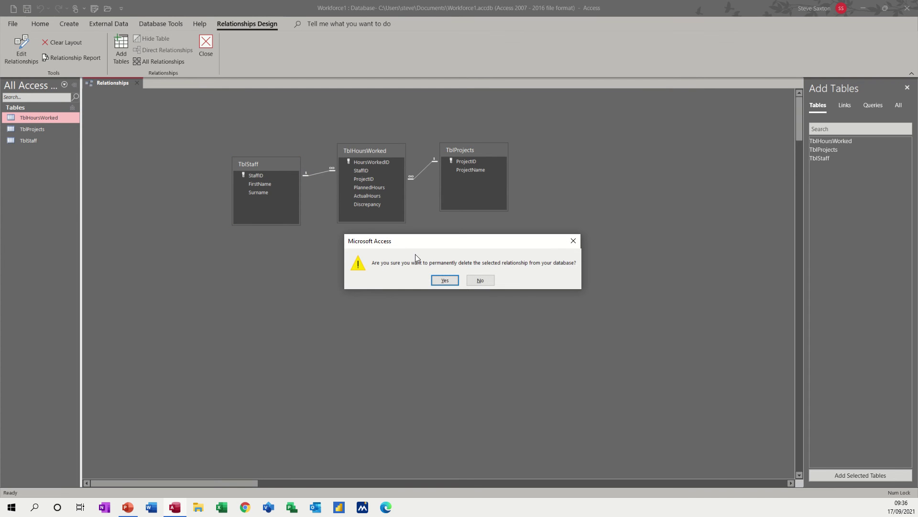
{"action": "left_click", "coordinate": [435, 280]}
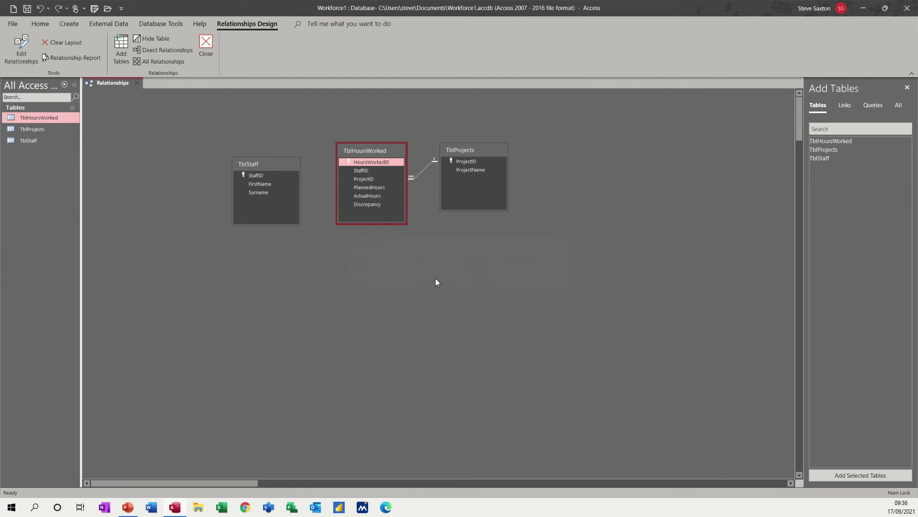
Delete the TblHoursWorked–TblProjects ProjectID relationship and close the Relationships layout.
{"action": "left_click", "coordinate": [421, 169]}
{"action": "left_click", "coordinate": [423, 170]}
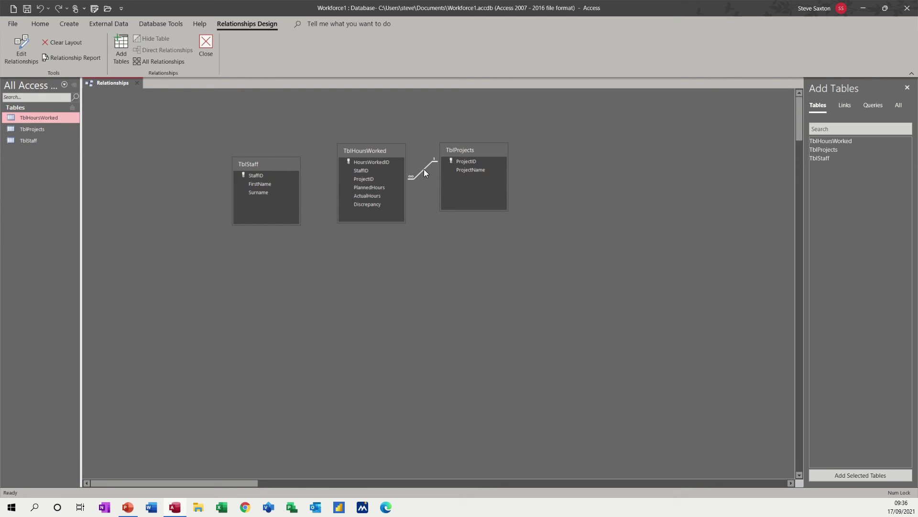
{"action": "key", "text": "Delete"}
{"action": "left_click", "coordinate": [444, 282]}
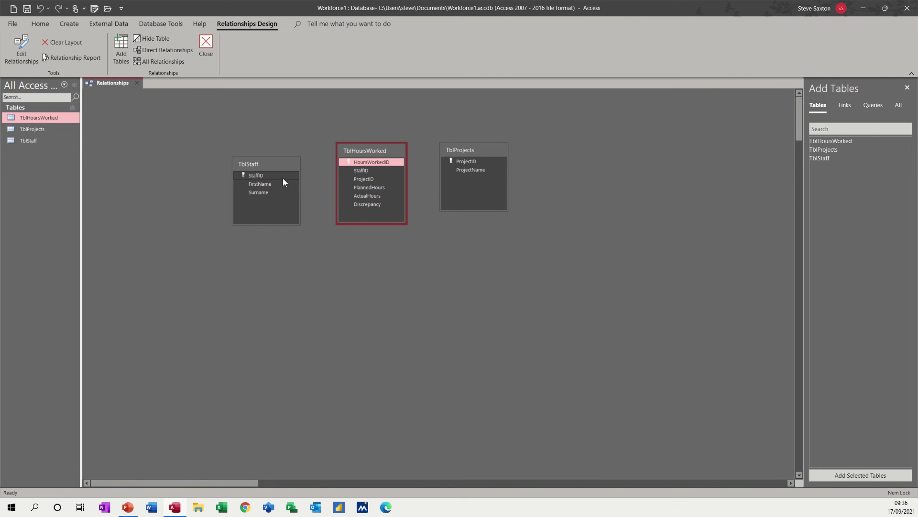
{"action": "left_click", "coordinate": [205, 45]}
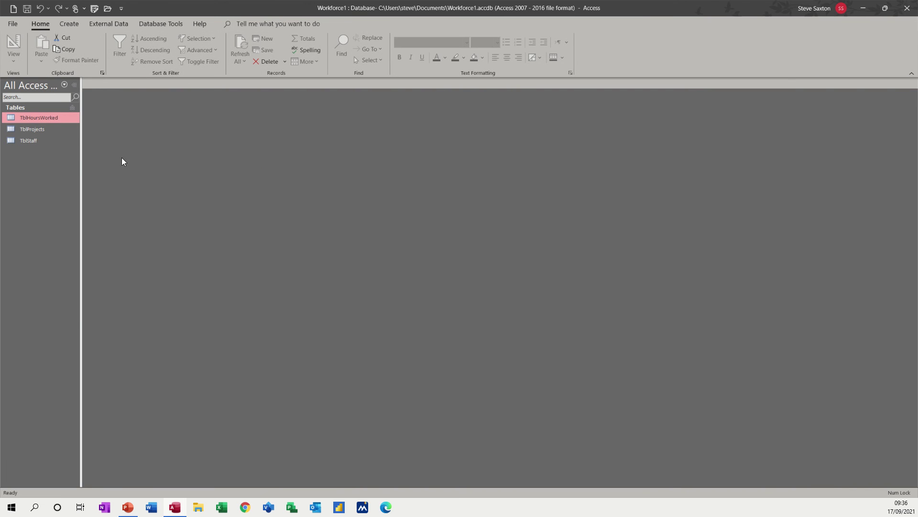
Start a Lookup Wizard on TblHoursWorked's StaffID that takes its values from TblStaff.
{"action": "right_click", "coordinate": [46, 121]}
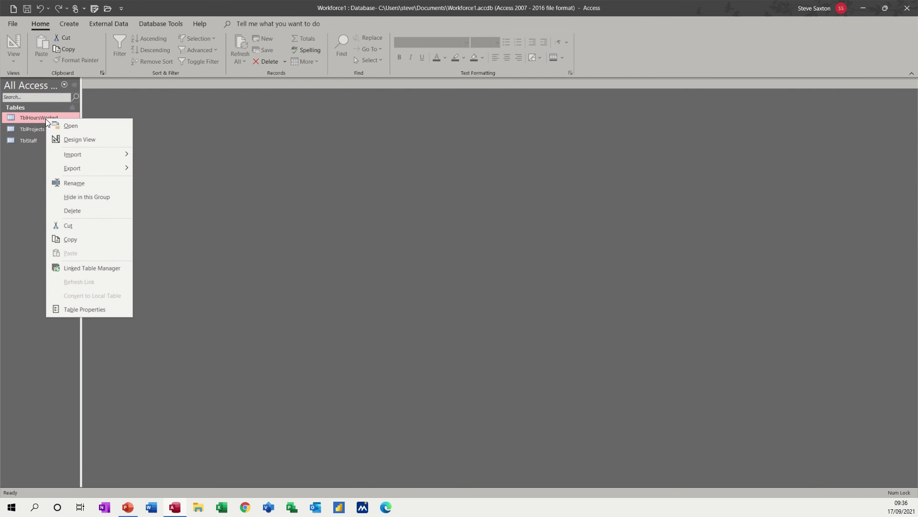
{"action": "left_click", "coordinate": [72, 139]}
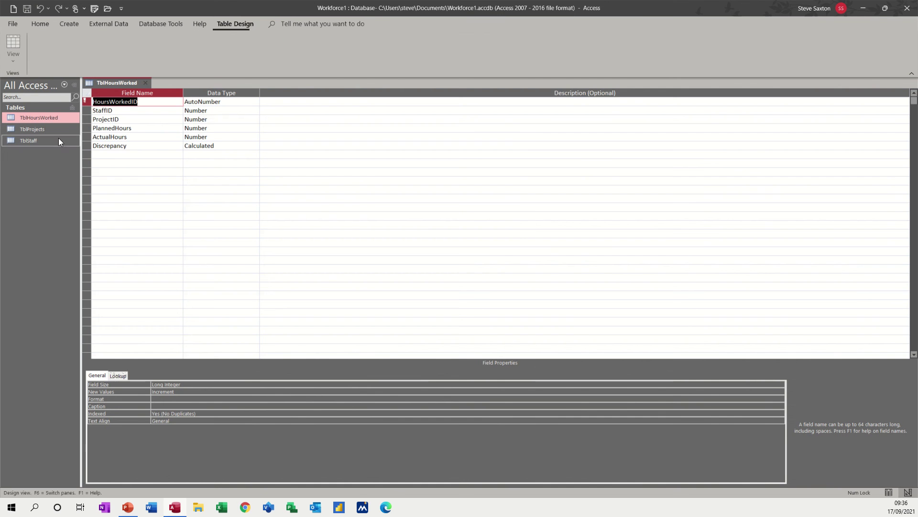
{"action": "left_click", "coordinate": [223, 110]}
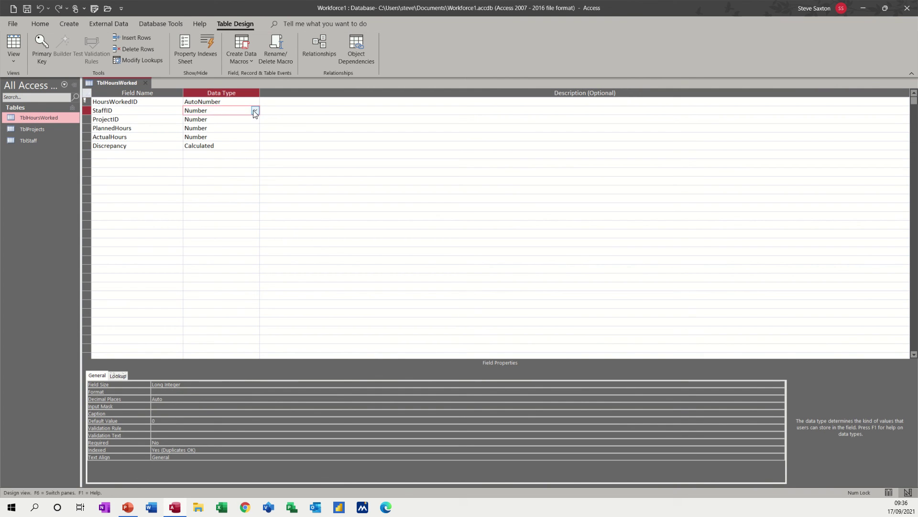
{"action": "left_click", "coordinate": [255, 110]}
{"action": "left_click", "coordinate": [215, 234]}
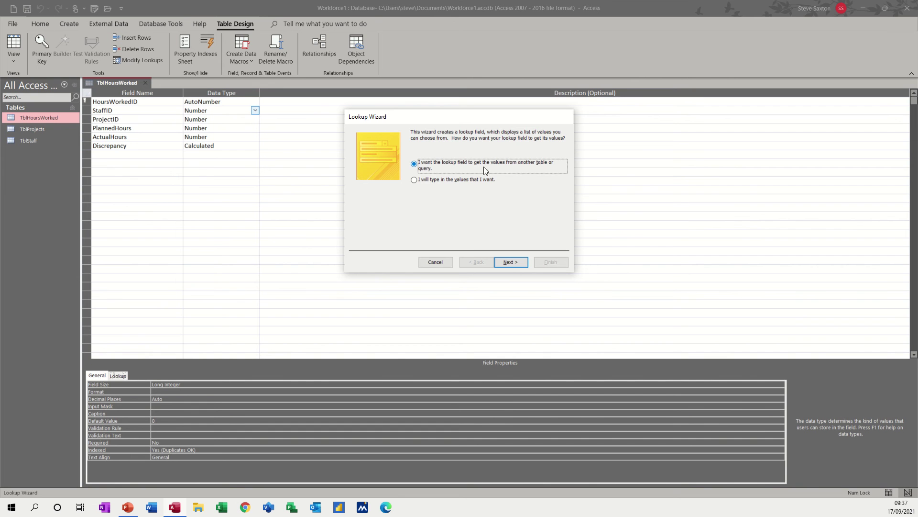
{"action": "left_click", "coordinate": [506, 264]}
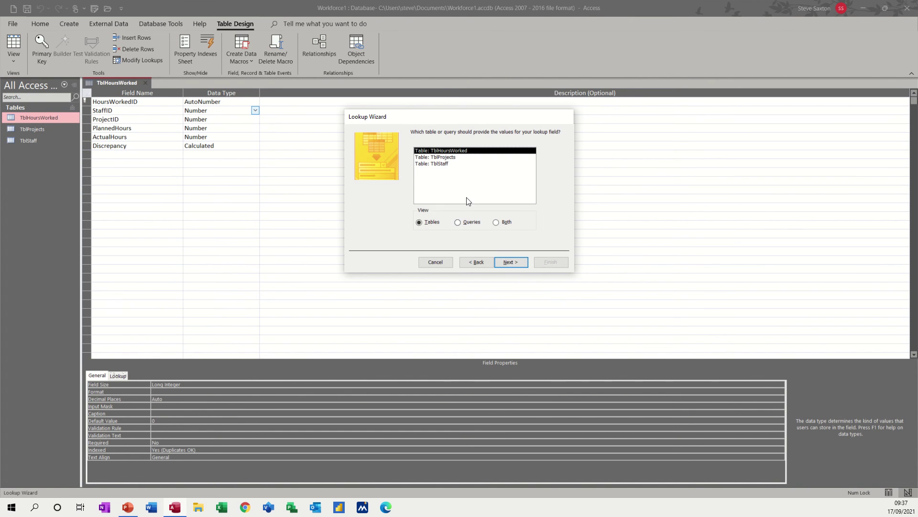
{"action": "left_click", "coordinate": [440, 165]}
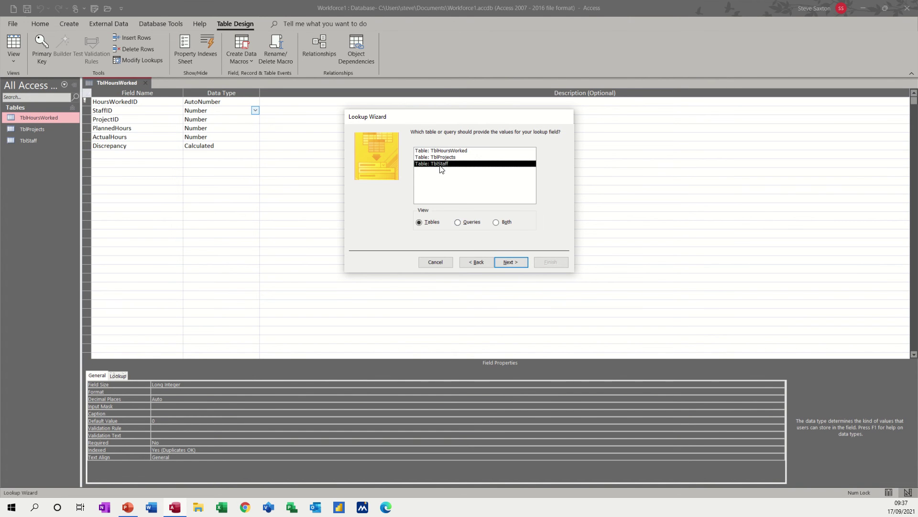
{"action": "left_click", "coordinate": [515, 263]}
Use StaffID, Surname and FirstName as the lookup fields, finish the wizard and save the table.
{"action": "left_click", "coordinate": [442, 211]}
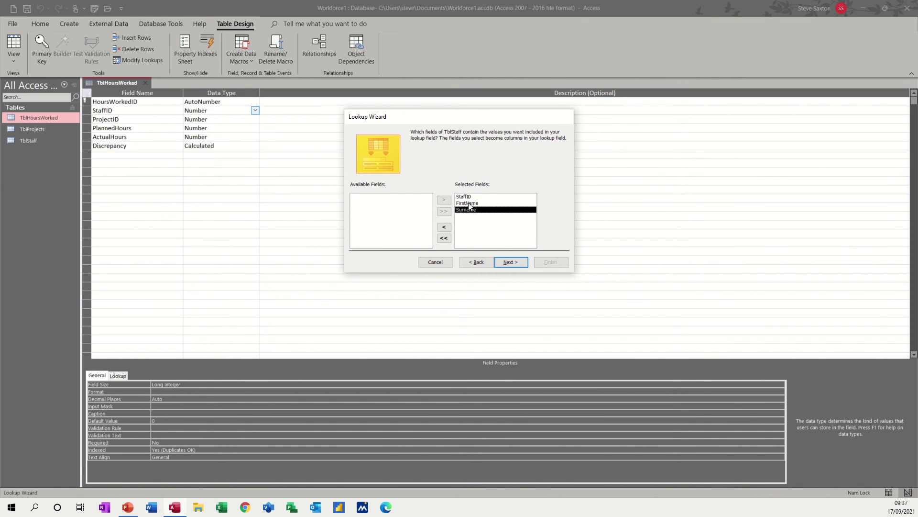
{"action": "left_click", "coordinate": [469, 204]}
{"action": "left_click", "coordinate": [448, 227]}
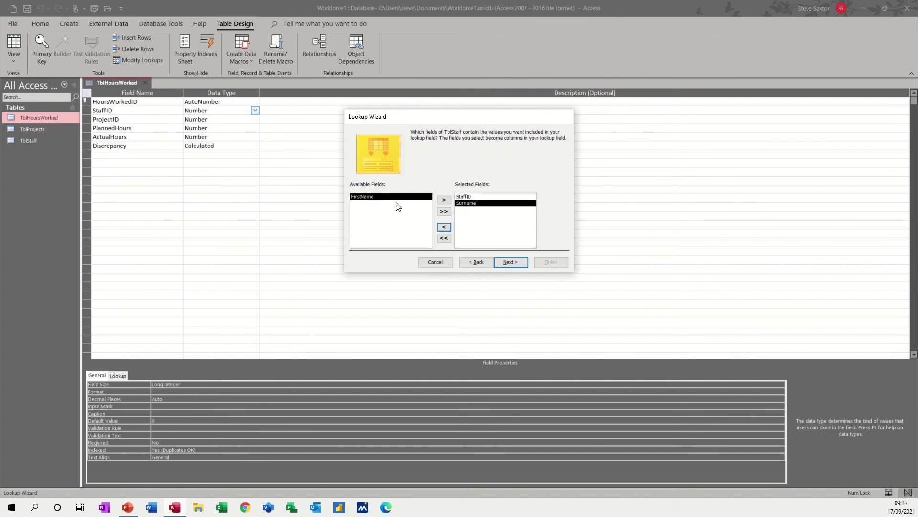
{"action": "left_click", "coordinate": [444, 200]}
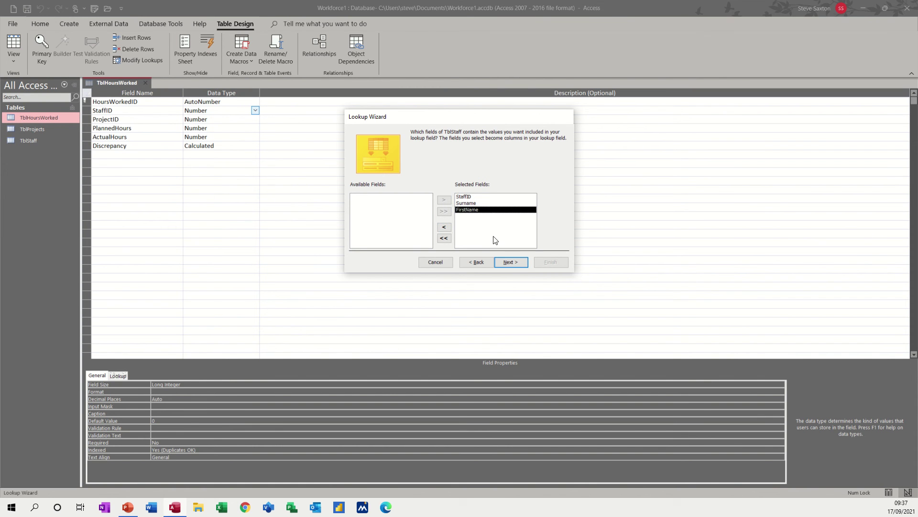
{"action": "left_click", "coordinate": [508, 263]}
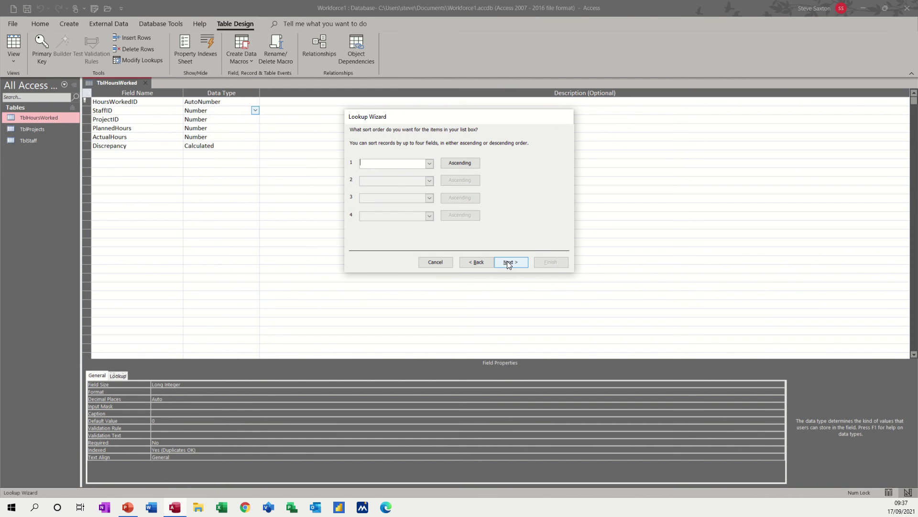
{"action": "left_click", "coordinate": [510, 262]}
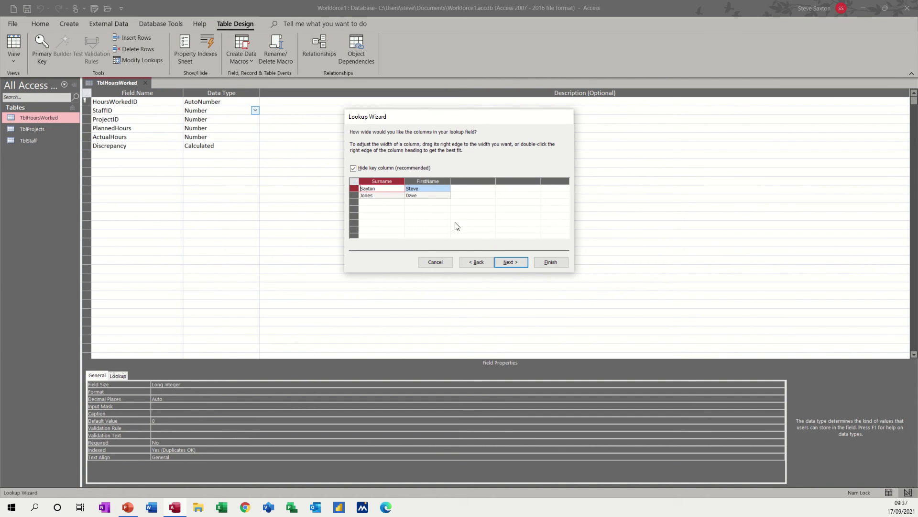
{"action": "left_click", "coordinate": [502, 261]}
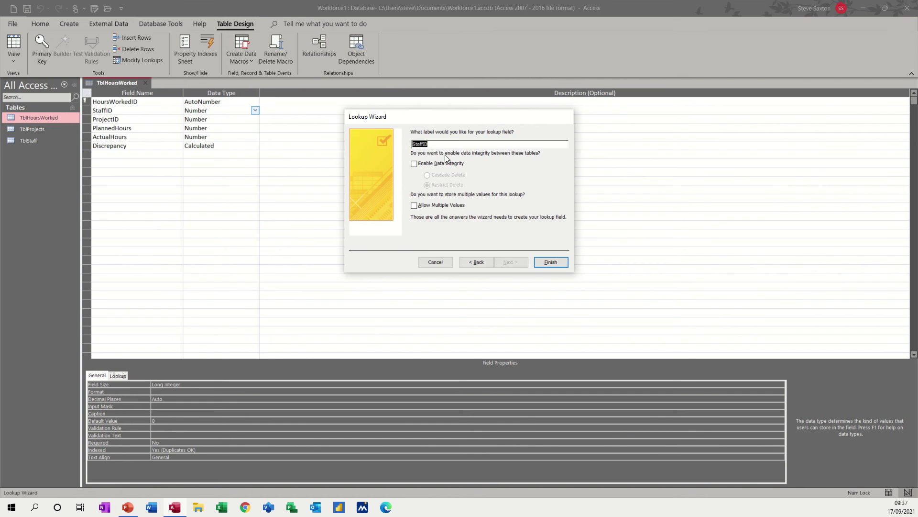
{"action": "left_click", "coordinate": [547, 262]}
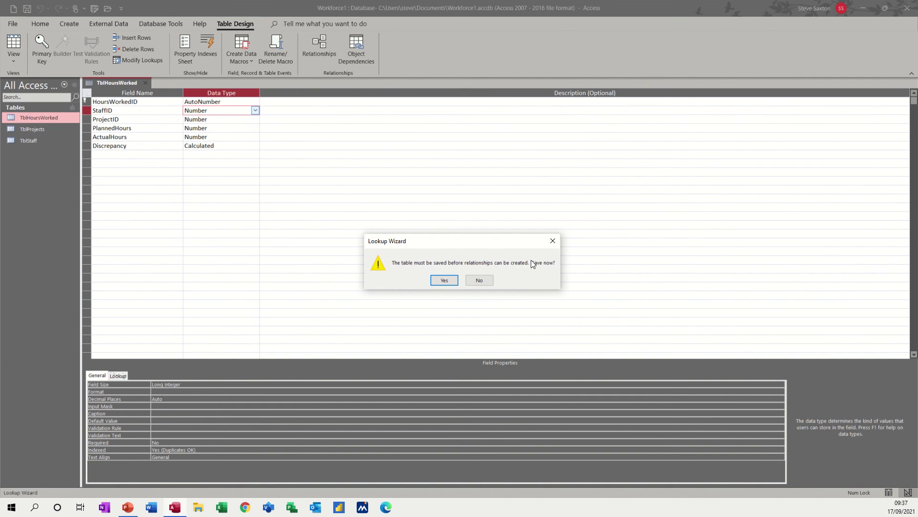
{"action": "left_click", "coordinate": [445, 280]}
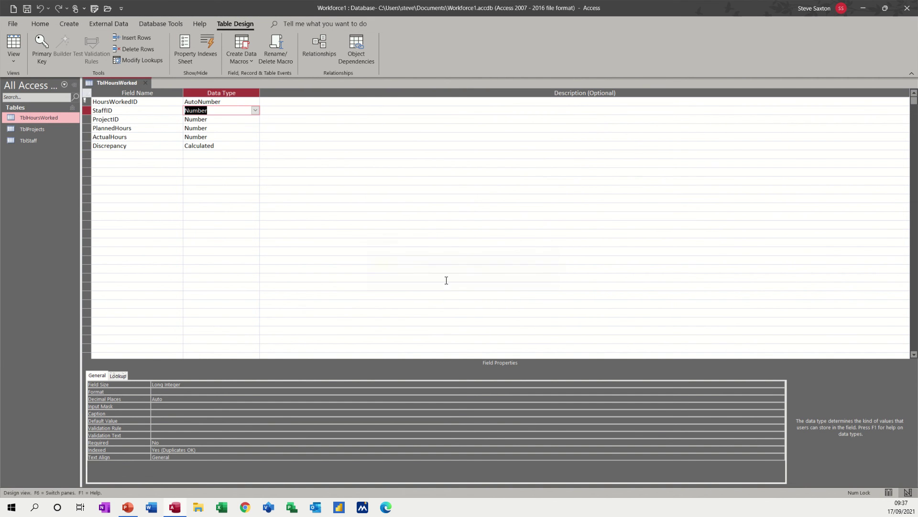
Start a Lookup Wizard on ProjectID that takes its values from TblProjects.
{"action": "left_click", "coordinate": [225, 121]}
{"action": "left_click", "coordinate": [254, 119]}
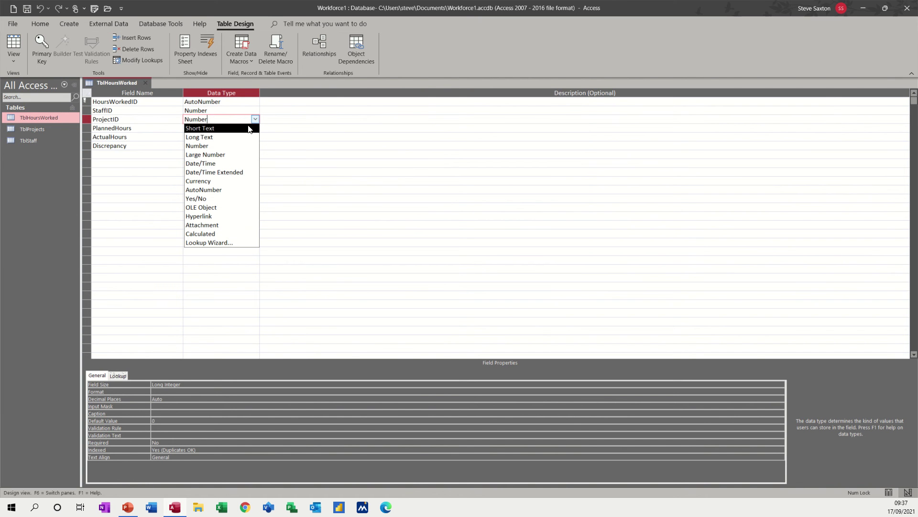
{"action": "left_click", "coordinate": [225, 243]}
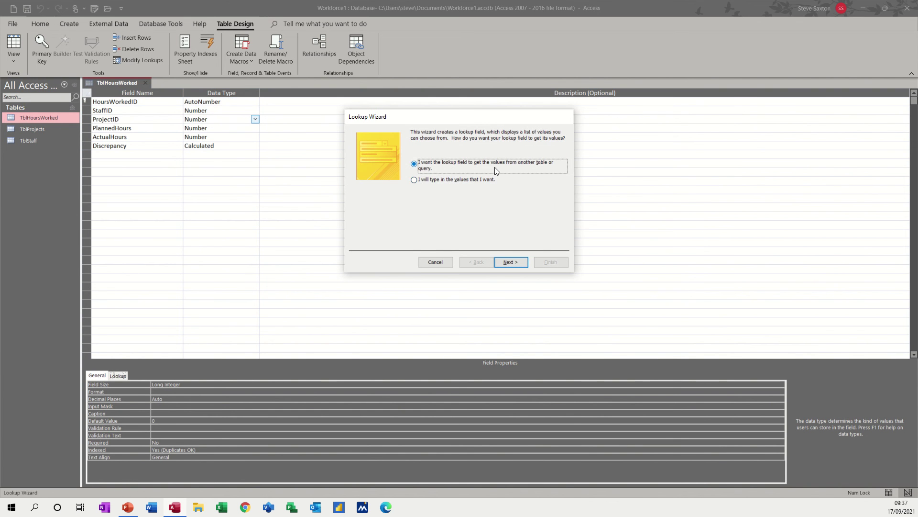
{"action": "left_click", "coordinate": [509, 262]}
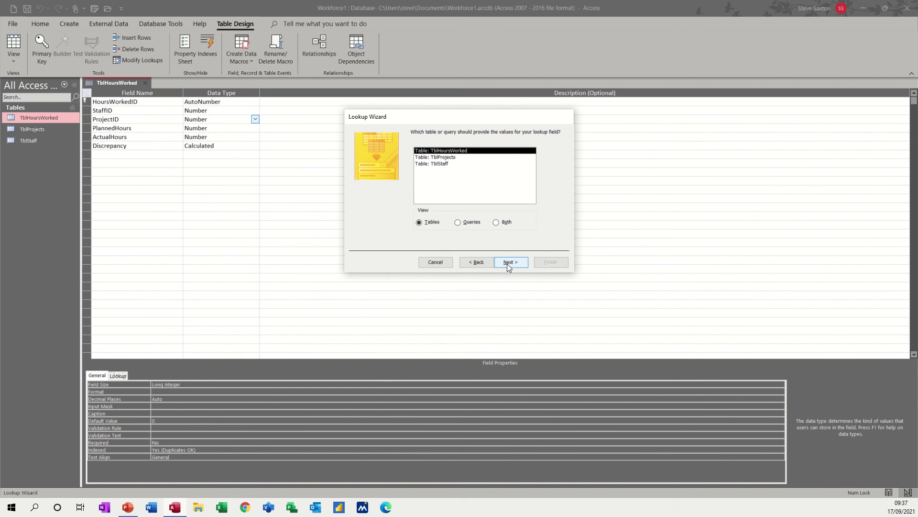
{"action": "left_click", "coordinate": [453, 157]}
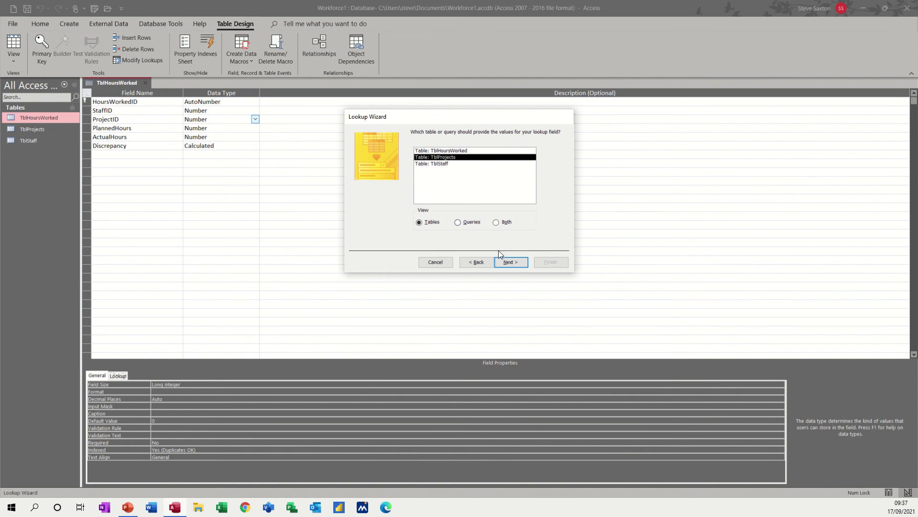
{"action": "left_click", "coordinate": [505, 263]}
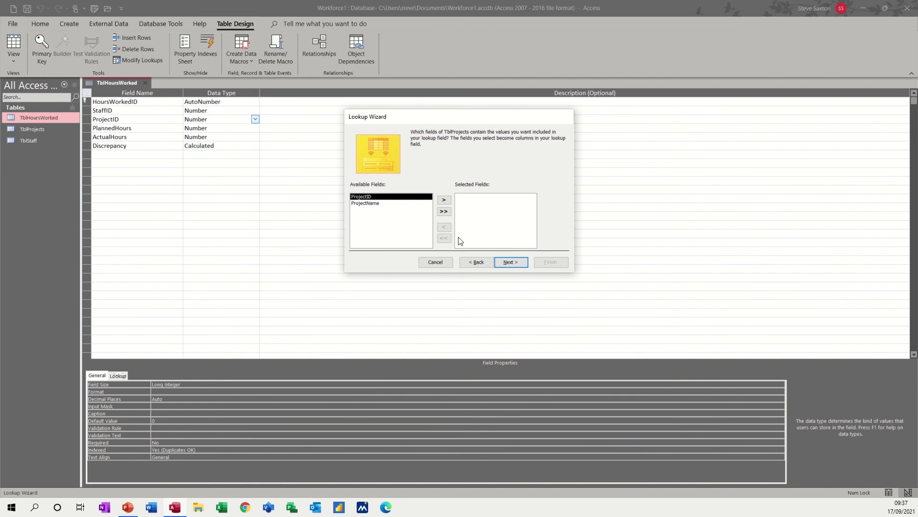
Include both TblProjects fields, enable data integrity, finish the wizard and save the table.
{"action": "left_click", "coordinate": [443, 211]}
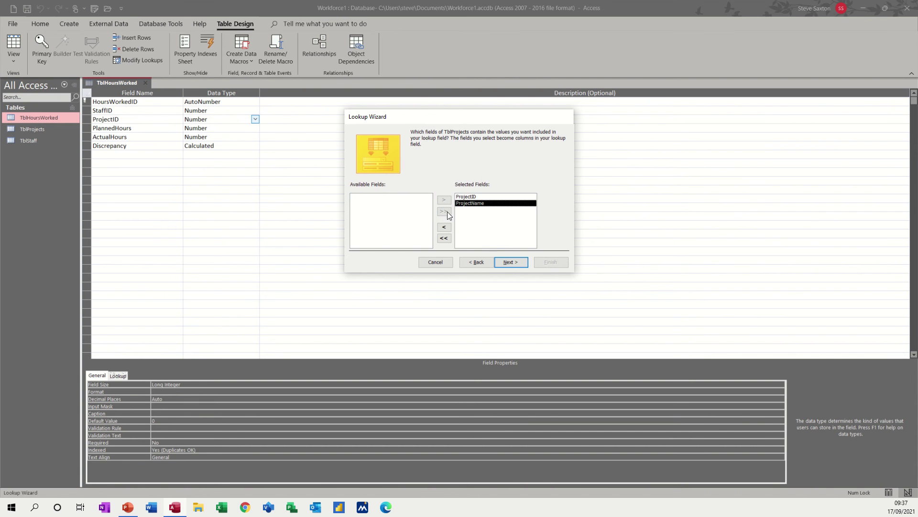
{"action": "left_click", "coordinate": [500, 261]}
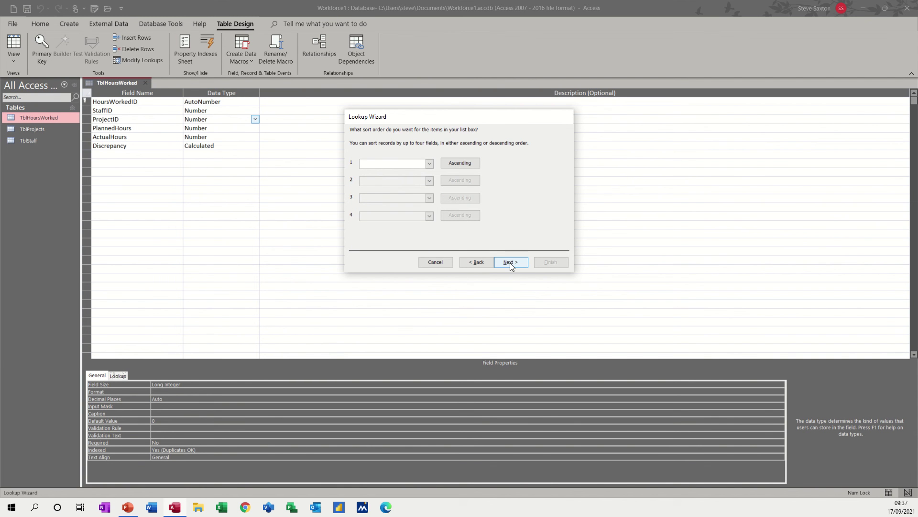
{"action": "left_click", "coordinate": [500, 261]}
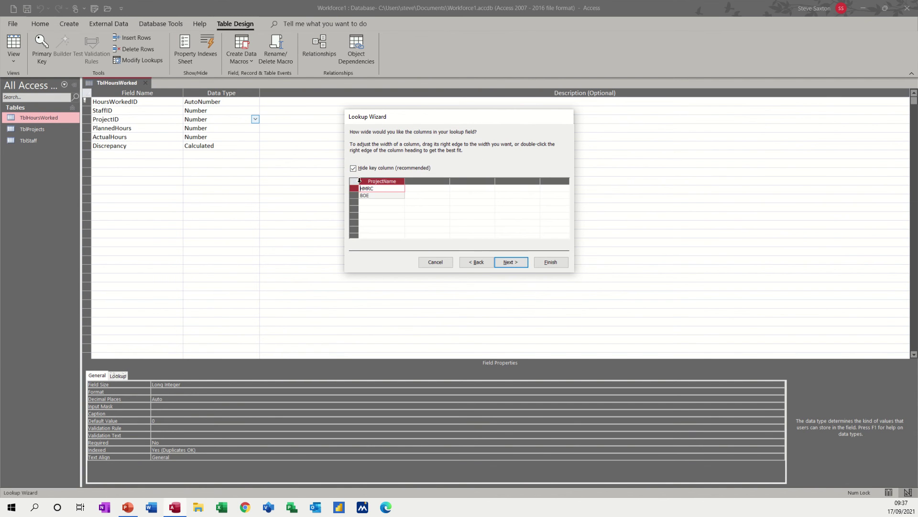
{"action": "left_click", "coordinate": [515, 263]}
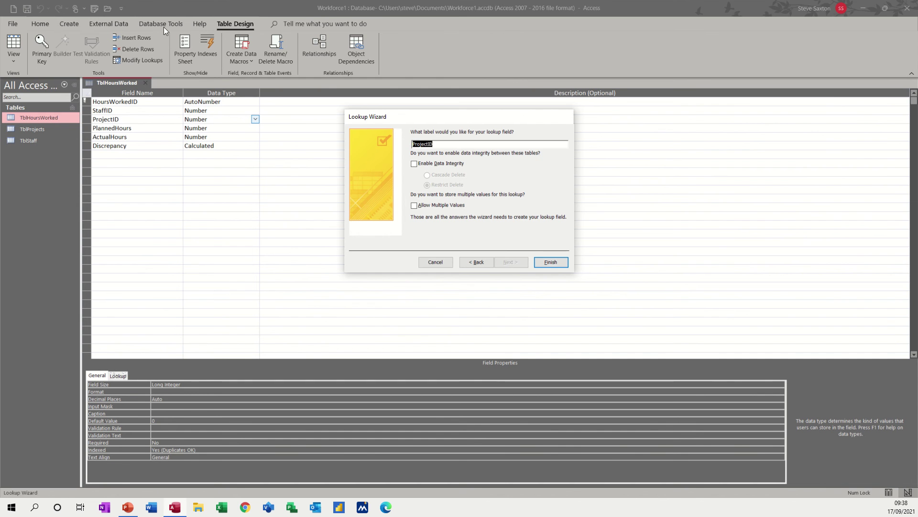
{"action": "left_click", "coordinate": [414, 163]}
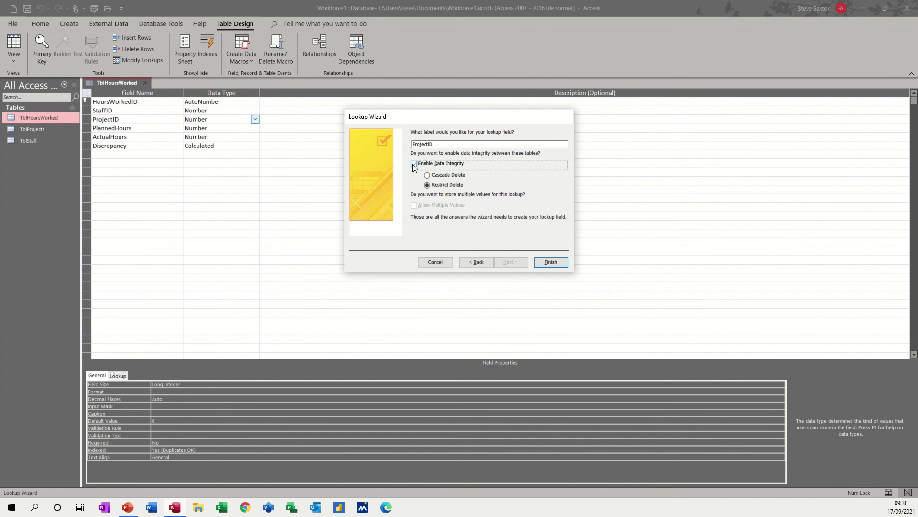
{"action": "left_click", "coordinate": [548, 262]}
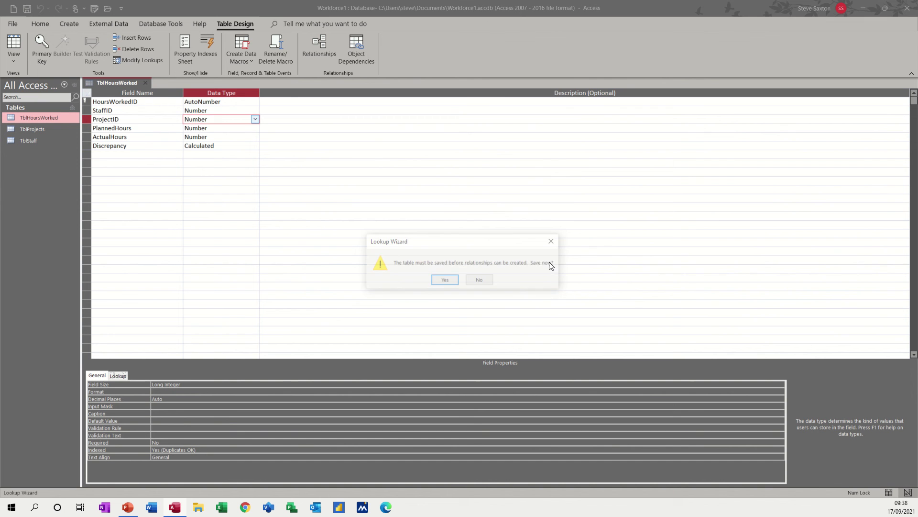
{"action": "left_click", "coordinate": [447, 279]}
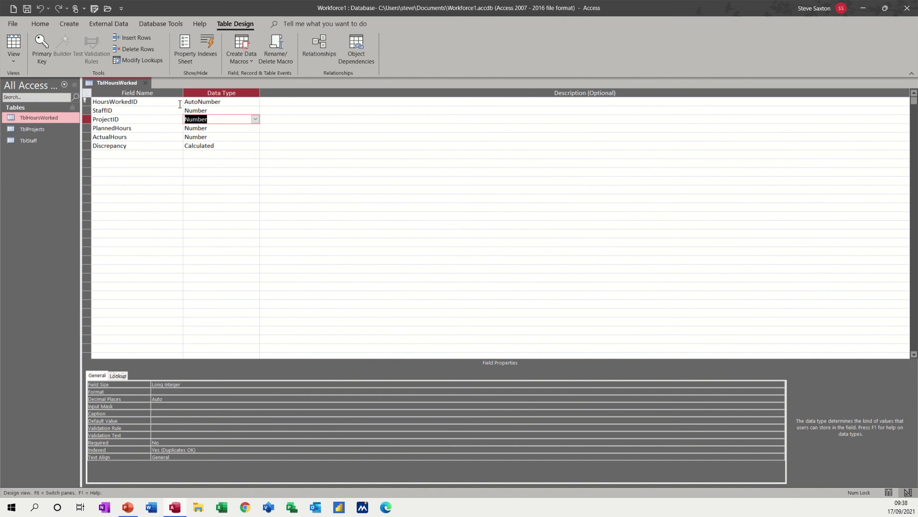
Close TblHoursWorked, open Relationships and review the TblHoursWorked–TblProjects relationship settings.
{"action": "left_click", "coordinate": [146, 83]}
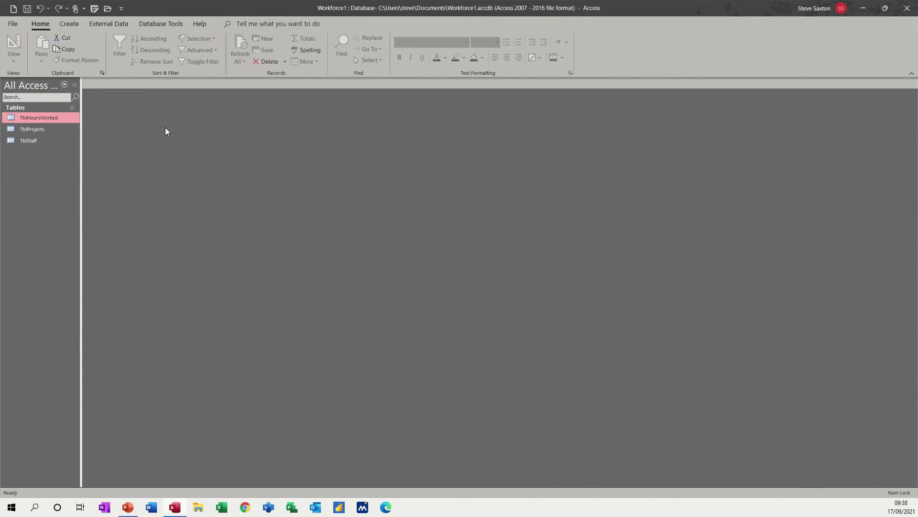
{"action": "left_click", "coordinate": [143, 24]}
{"action": "left_click", "coordinate": [125, 42]}
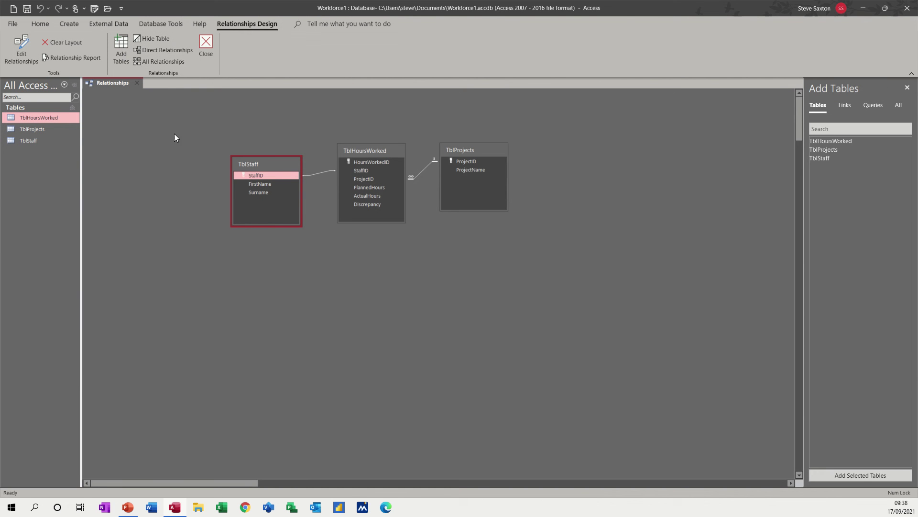
{"action": "double_click", "coordinate": [422, 171]}
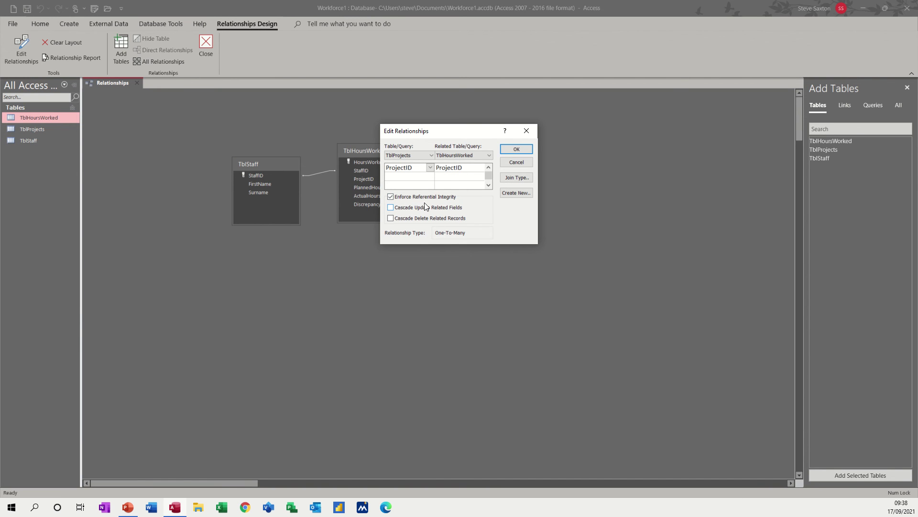
{"action": "left_click", "coordinate": [514, 150]}
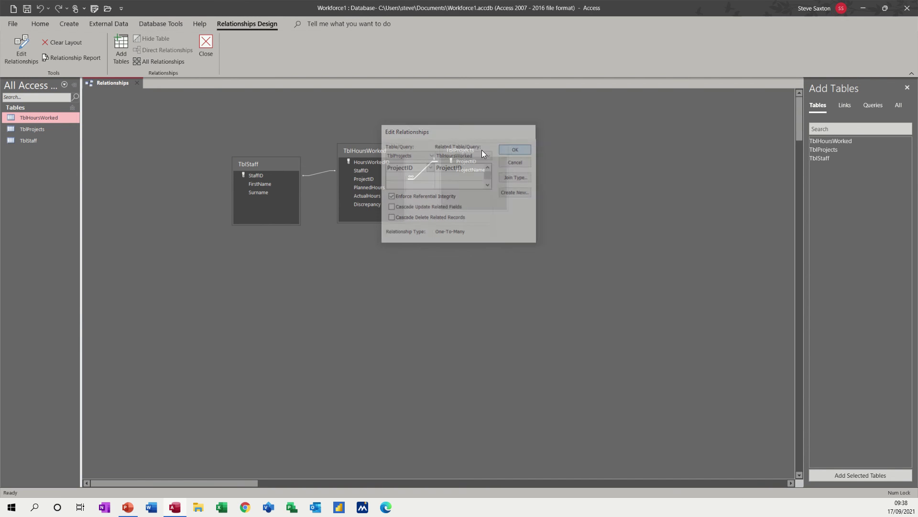
Enforce referential integrity on the TblStaff–TblHoursWorked StaffID relationship.
{"action": "double_click", "coordinate": [319, 174]}
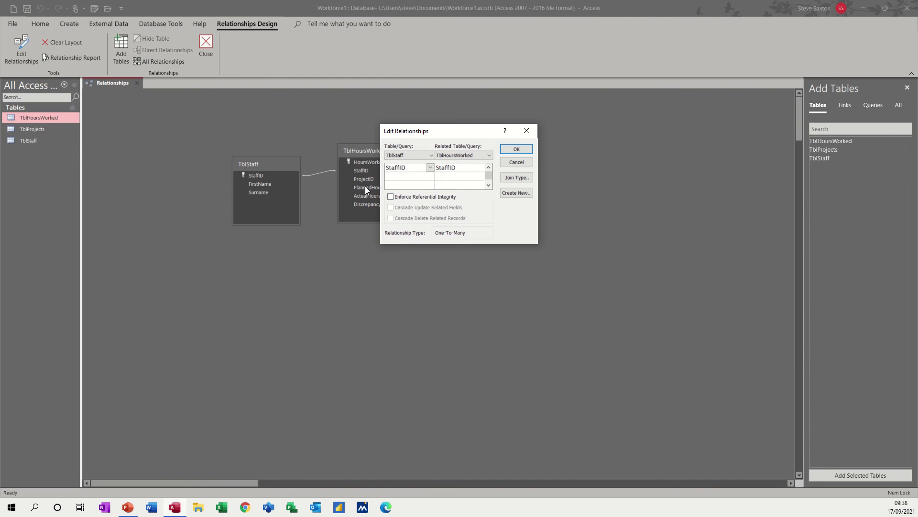
{"action": "left_click", "coordinate": [395, 199]}
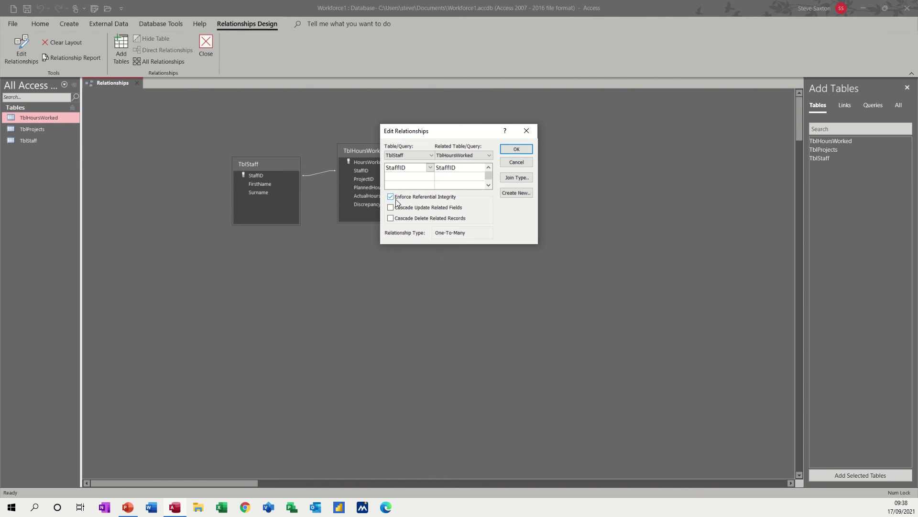
{"action": "left_click", "coordinate": [513, 152]}
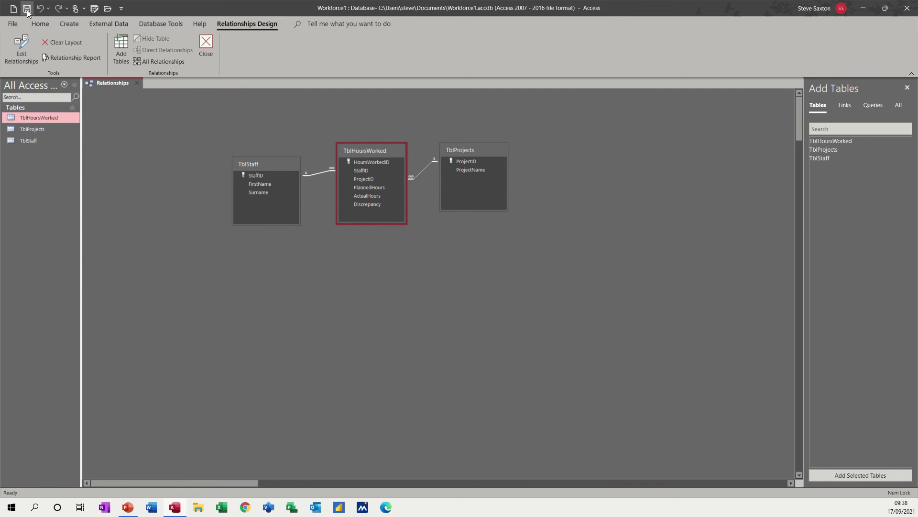
Open TblHoursWorked and add a record for the first staff member on HMRC, 24 planned and 30 actual hours.
{"action": "left_click", "coordinate": [205, 43]}
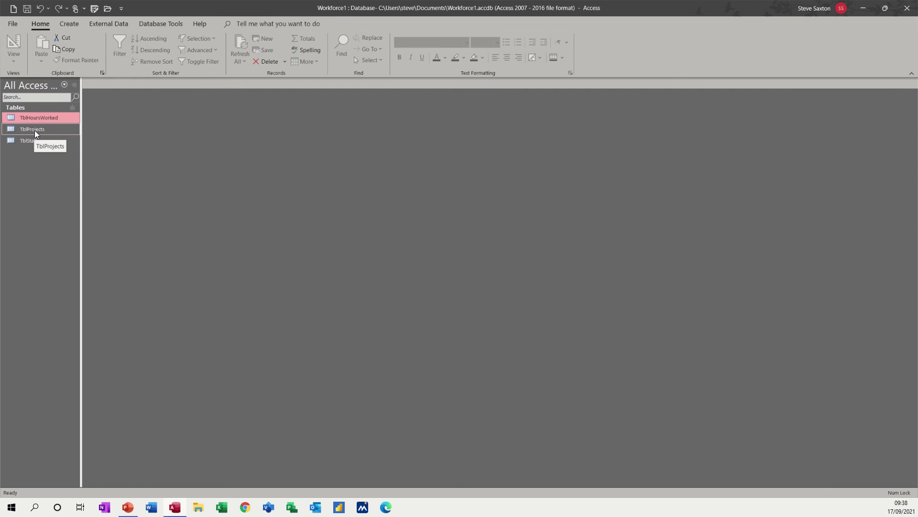
{"action": "double_click", "coordinate": [43, 119]}
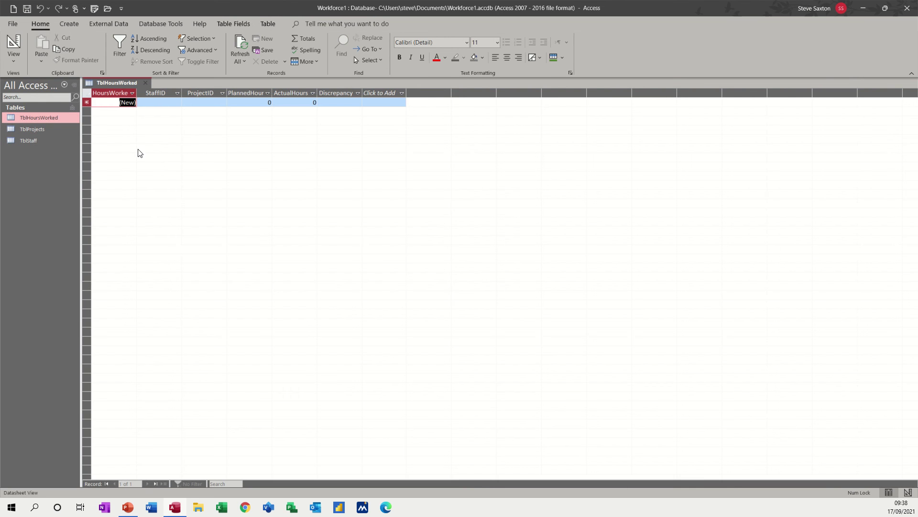
{"action": "left_click", "coordinate": [174, 102]}
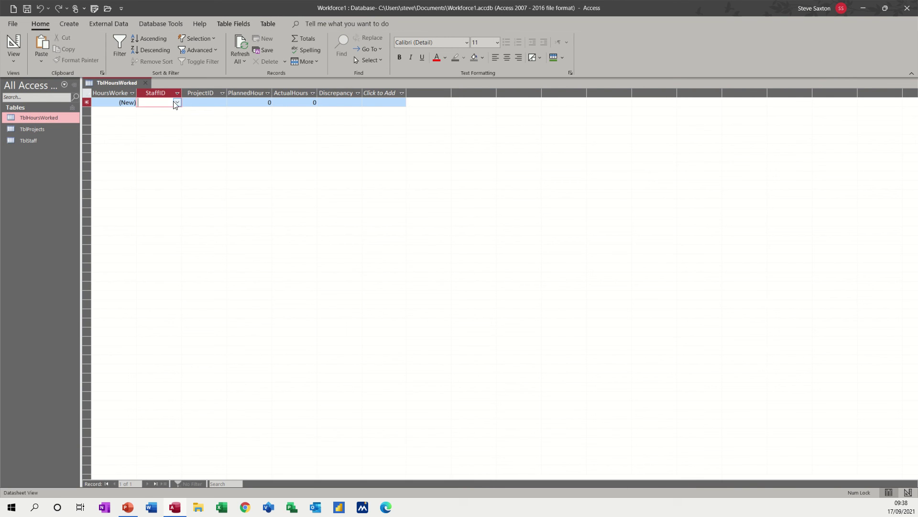
{"action": "left_click", "coordinate": [177, 102]}
{"action": "left_click", "coordinate": [160, 112]}
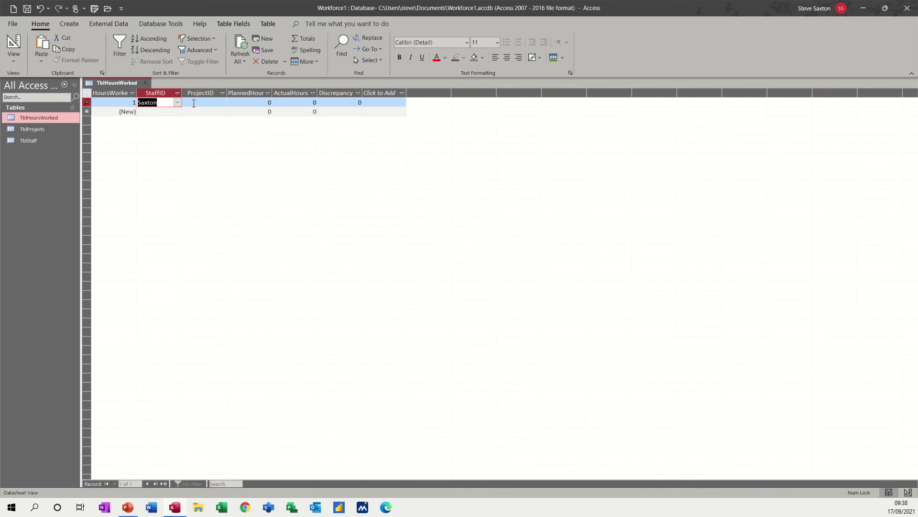
{"action": "left_click", "coordinate": [217, 103]}
{"action": "left_click", "coordinate": [223, 102]}
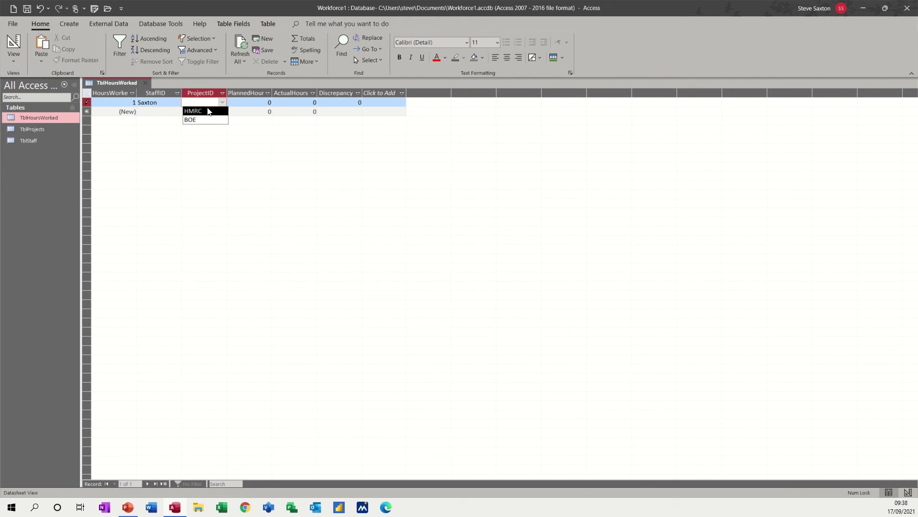
{"action": "left_click", "coordinate": [206, 111]}
{"action": "left_click", "coordinate": [264, 102]}
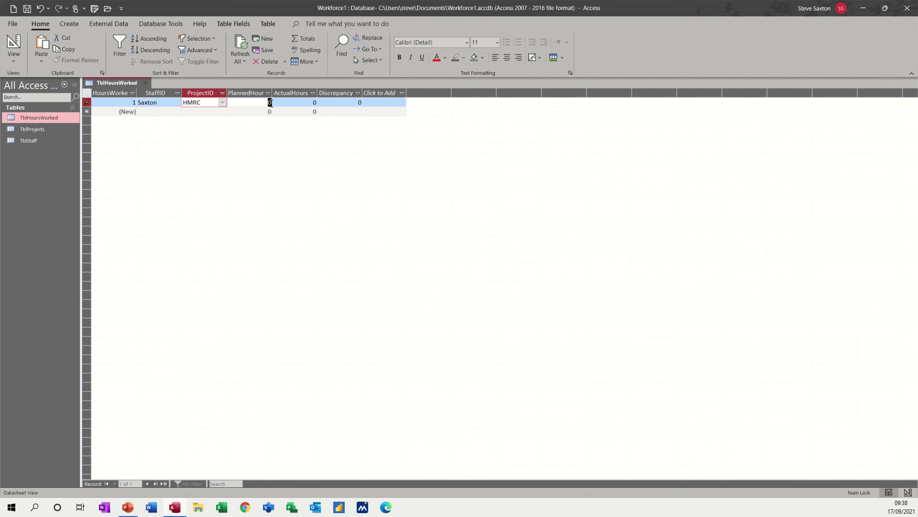
{"action": "type", "text": "24"}
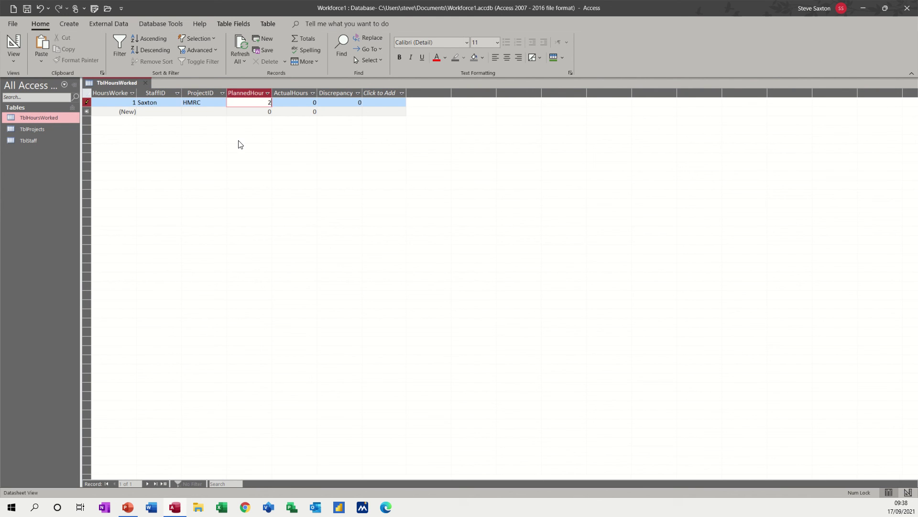
{"action": "left_click", "coordinate": [304, 102]}
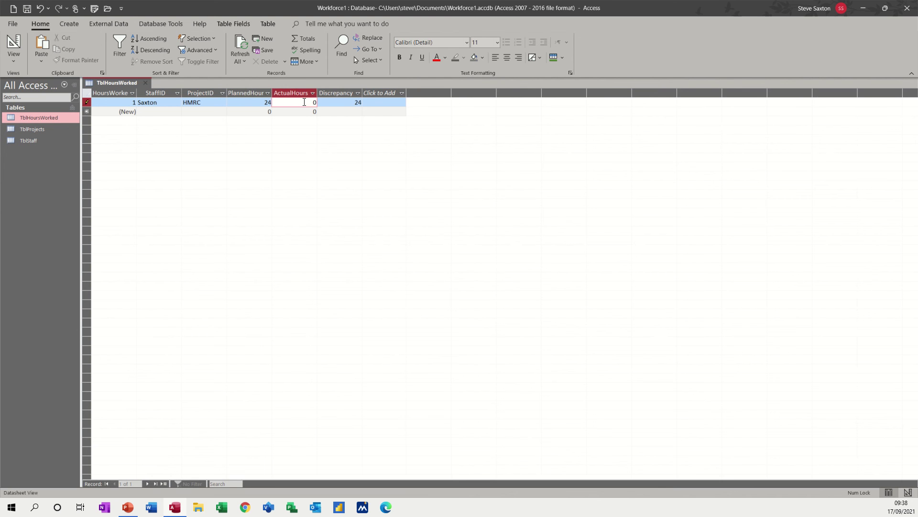
{"action": "type", "text": "3"}
{"action": "left_click", "coordinate": [337, 111]}
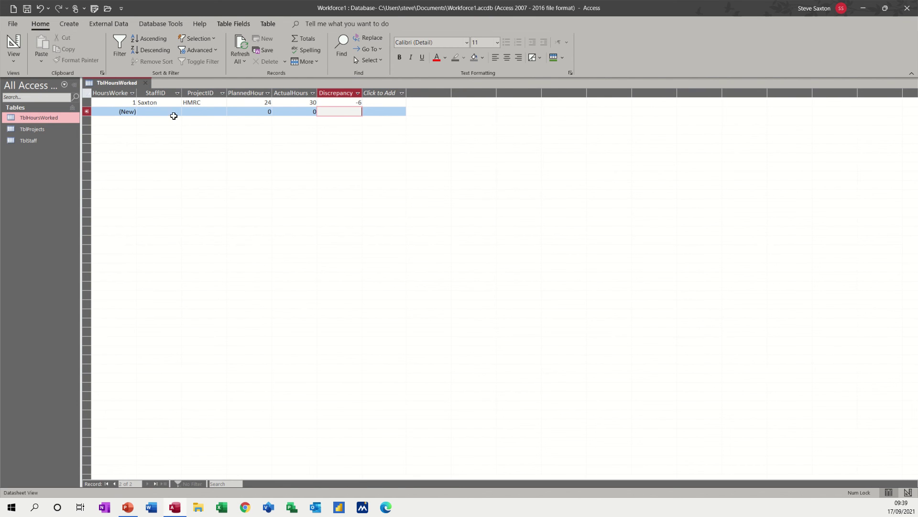
Add a second staff member's BOE record with 30 planned and 20 actual hours, then close the table.
{"action": "left_click", "coordinate": [162, 111]}
{"action": "left_click", "coordinate": [177, 111]}
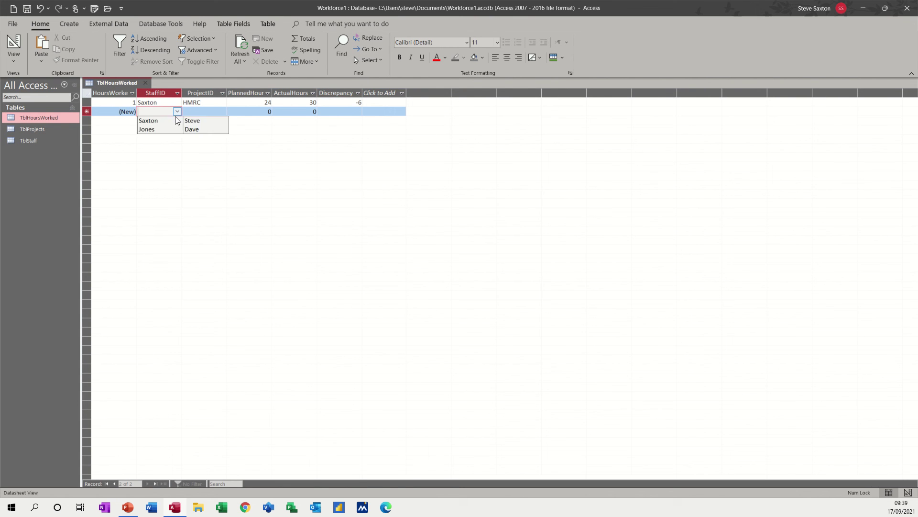
{"action": "left_click", "coordinate": [162, 129]}
{"action": "left_click", "coordinate": [211, 113]}
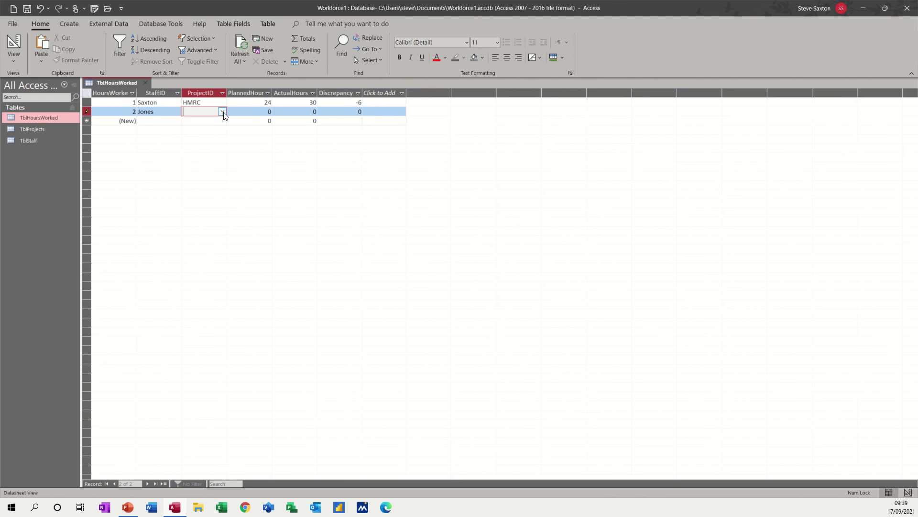
{"action": "left_click", "coordinate": [223, 112]}
{"action": "left_click", "coordinate": [201, 130]}
{"action": "double_click", "coordinate": [263, 112]}
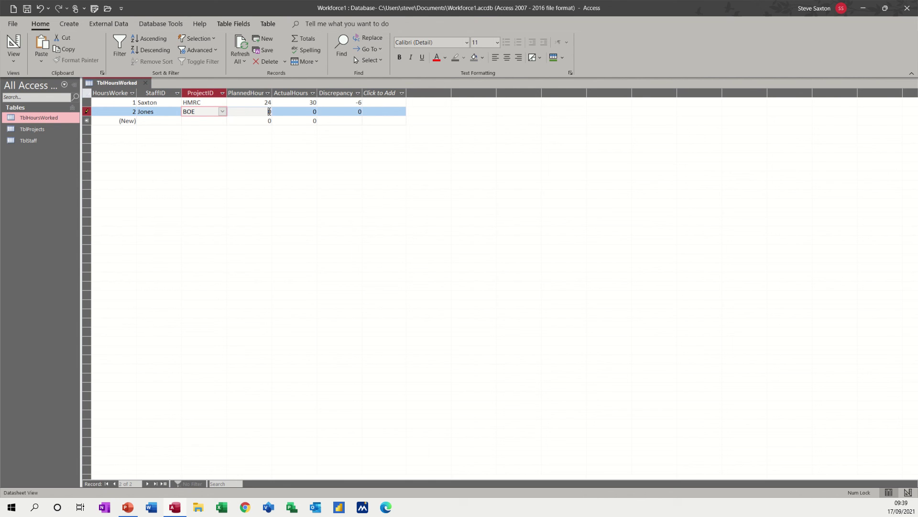
{"action": "type", "text": "30"}
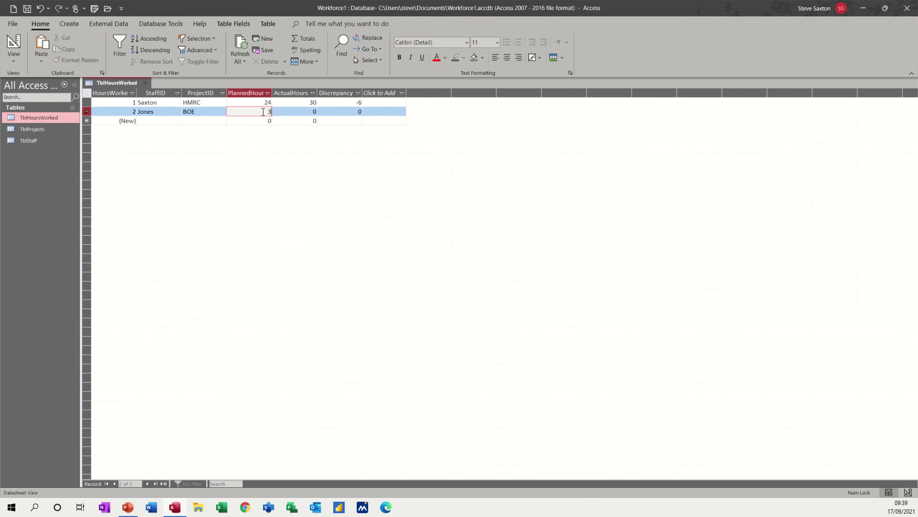
{"action": "left_click", "coordinate": [314, 113]}
{"action": "double_click", "coordinate": [314, 113]}
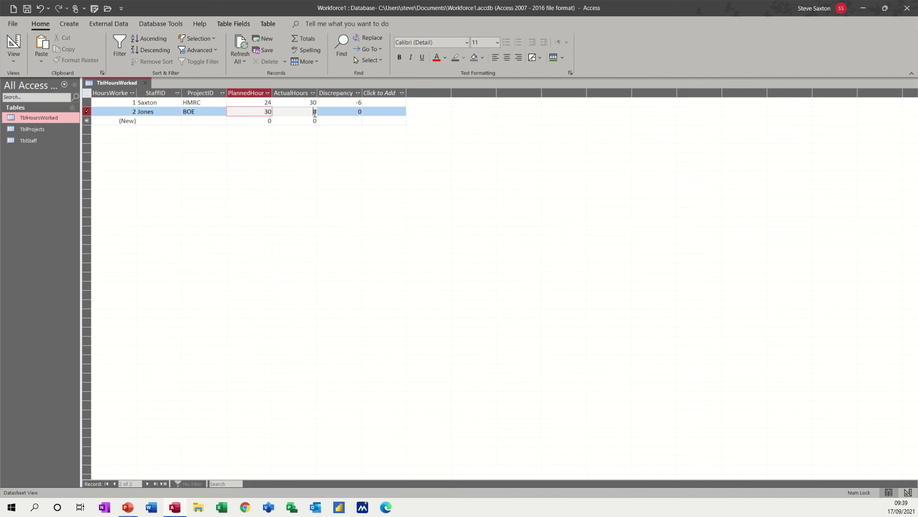
{"action": "type", "text": "20"}
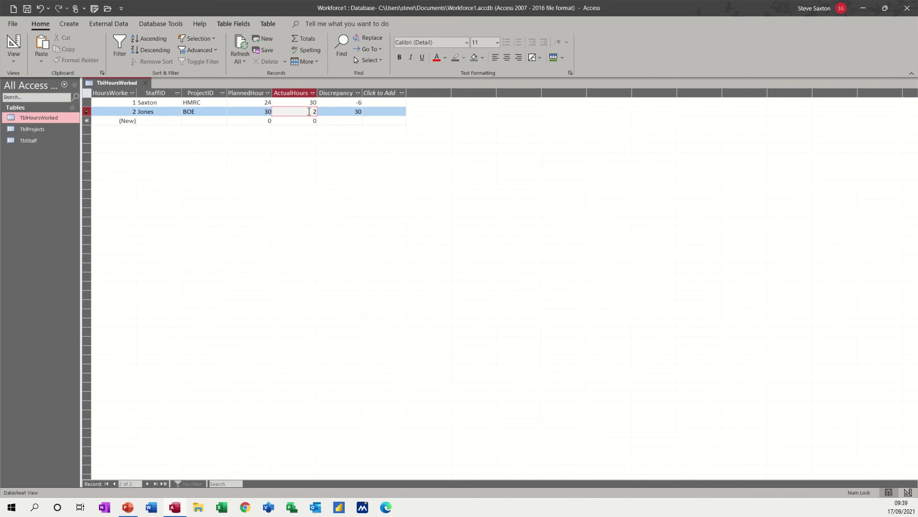
{"action": "left_click", "coordinate": [258, 114]}
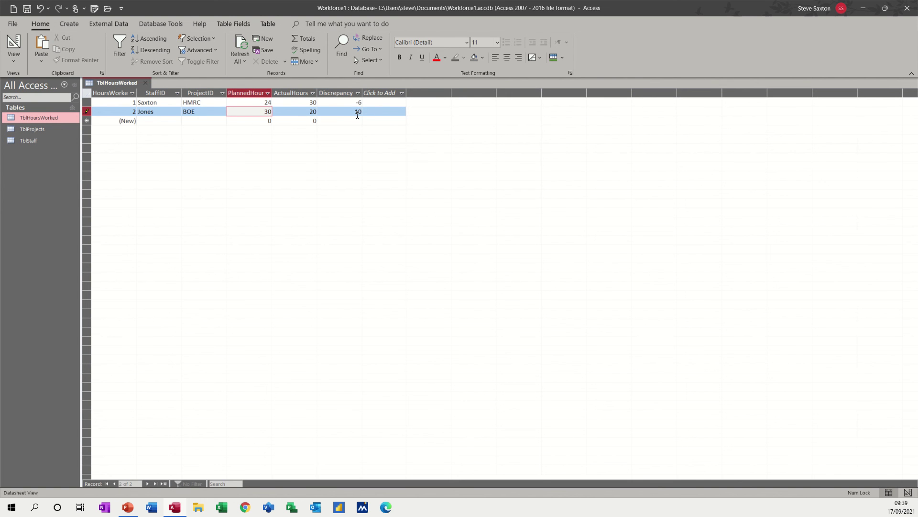
{"action": "left_click", "coordinate": [146, 85]}
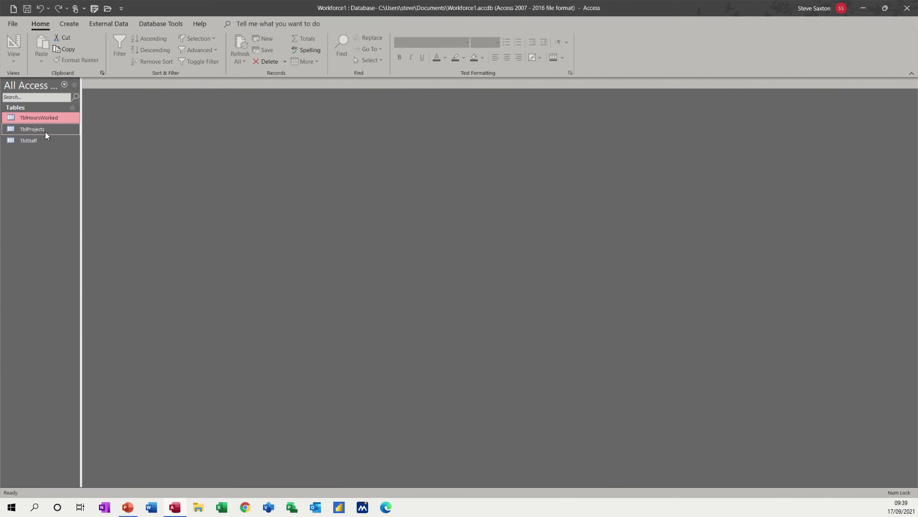
Generate a form from TblProjects with its embedded hours-worked subform.
{"action": "left_click", "coordinate": [33, 130]}
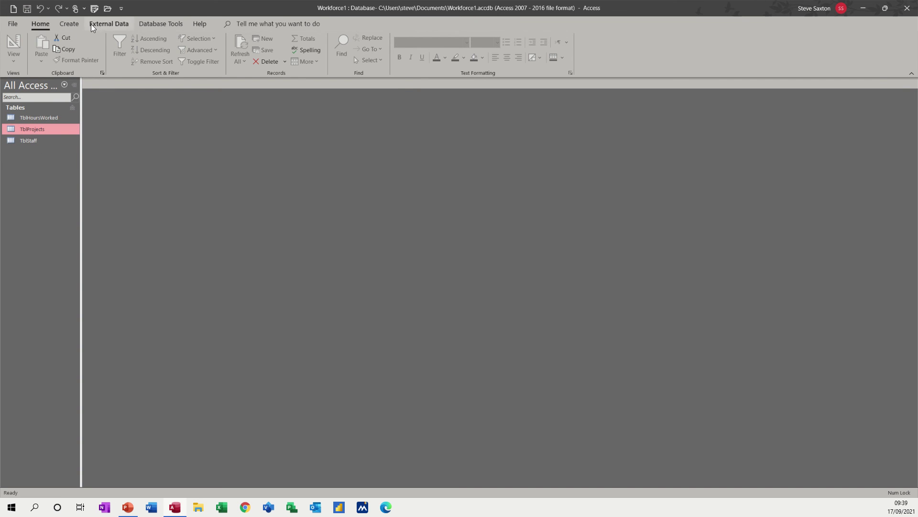
{"action": "left_click", "coordinate": [69, 24]}
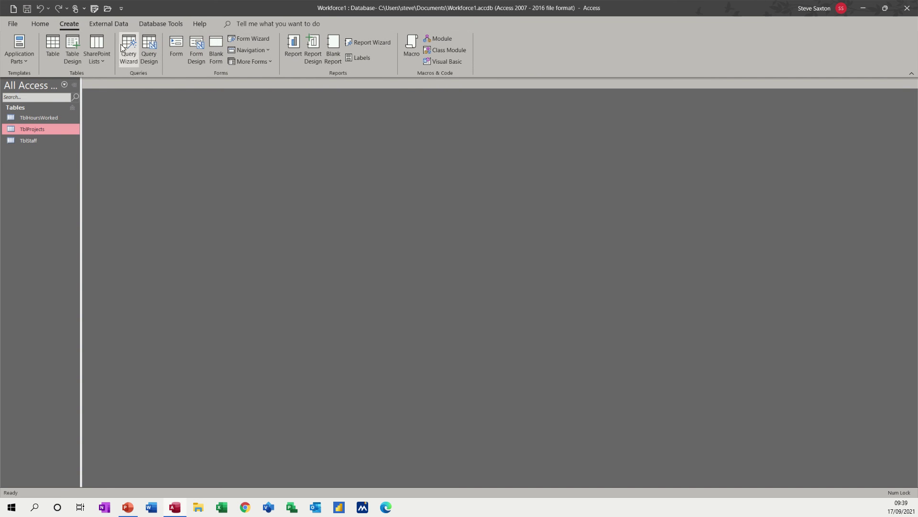
{"action": "left_click", "coordinate": [176, 49]}
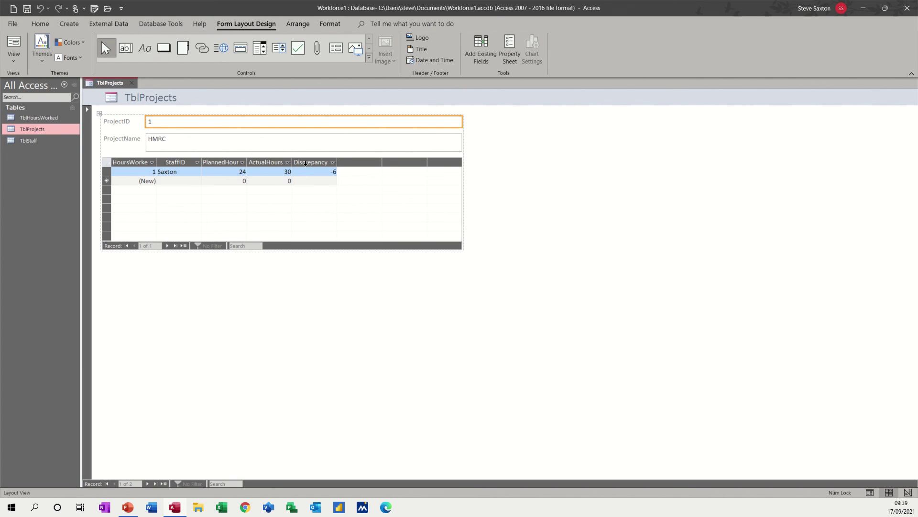
{"action": "left_click", "coordinate": [306, 163]}
{"action": "left_click", "coordinate": [328, 24]}
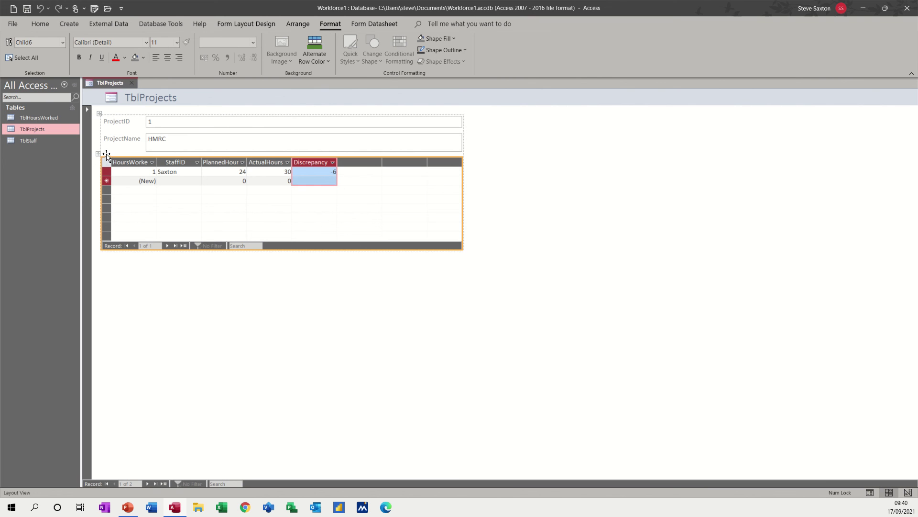
Close the new form and save it as FrmTblProjects.
{"action": "left_click", "coordinate": [132, 83]}
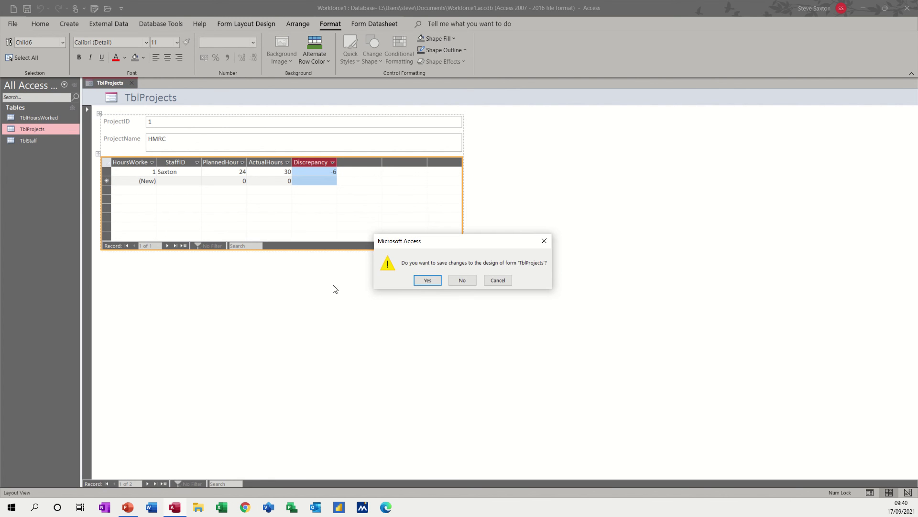
{"action": "left_click", "coordinate": [430, 282]}
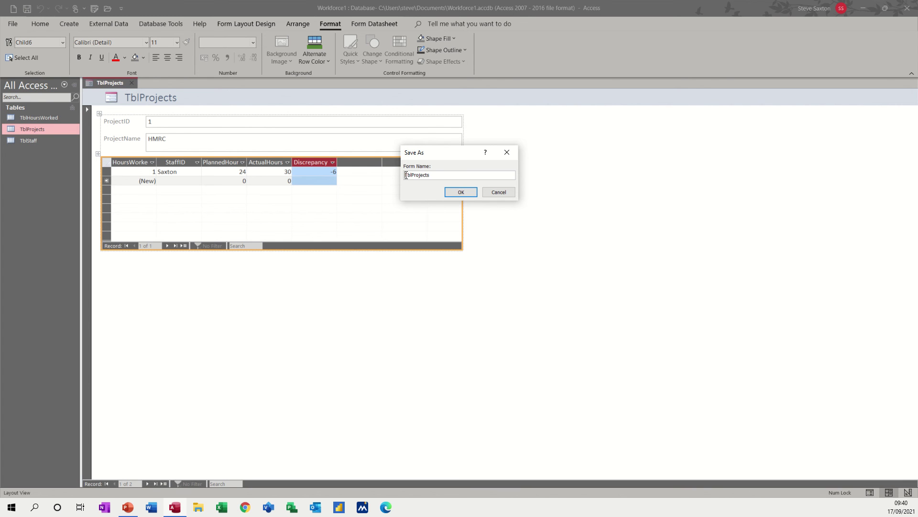
{"action": "type", "text": "Frm"}
{"action": "left_click", "coordinate": [453, 193]}
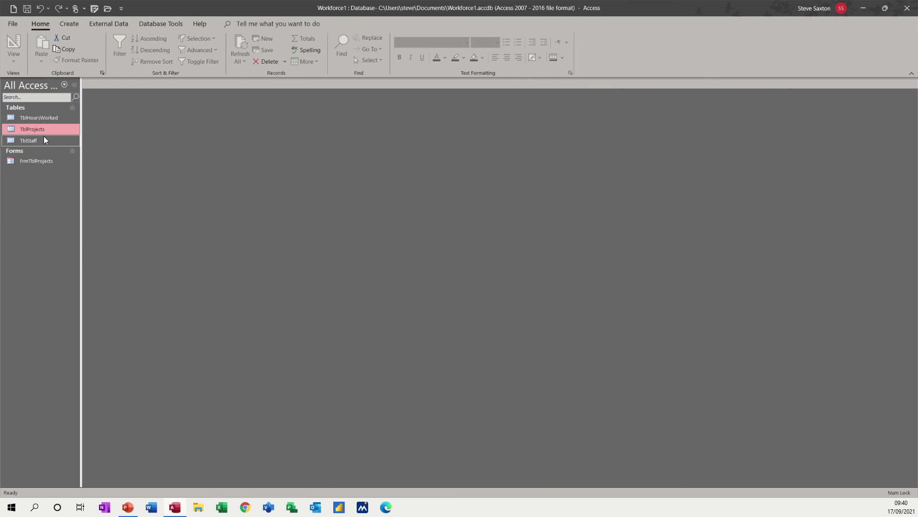
Build a Datasheet form from TblHoursWorked via More Forms and select its Discrepancy column.
{"action": "left_click", "coordinate": [69, 25]}
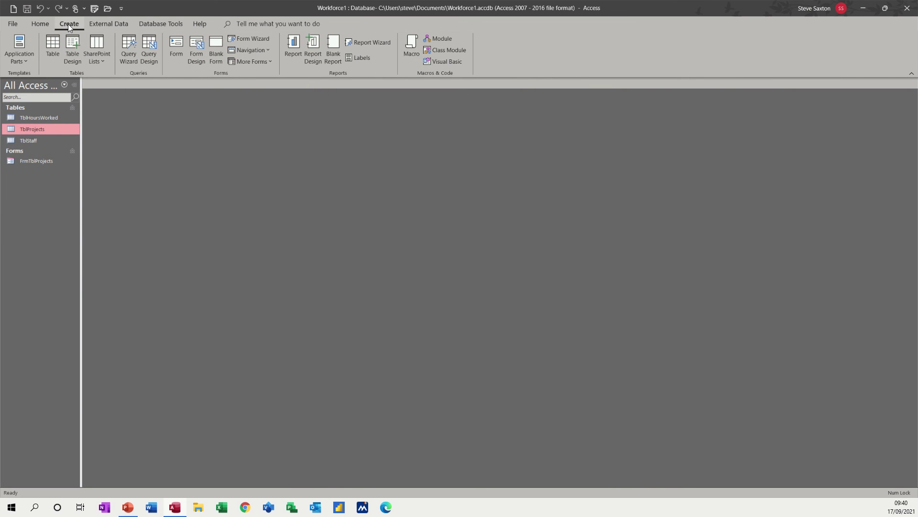
{"action": "left_click", "coordinate": [39, 118]}
{"action": "left_click", "coordinate": [266, 62]}
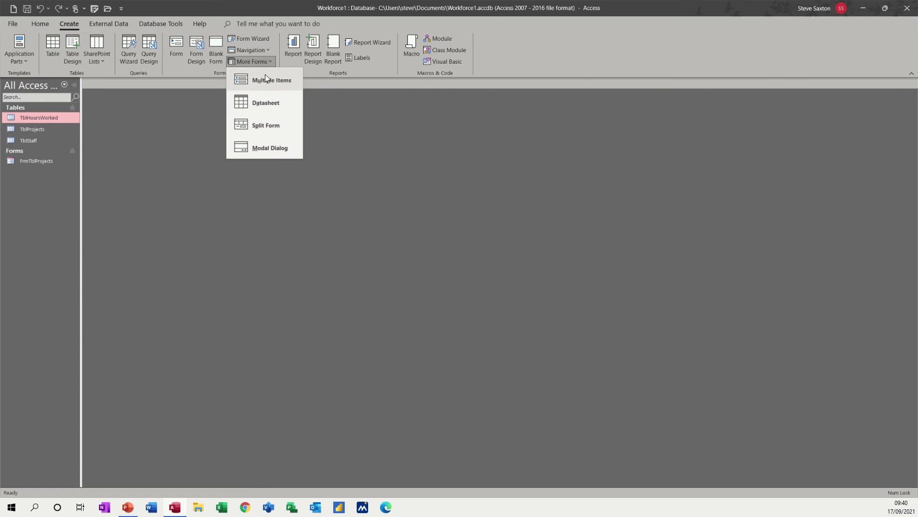
{"action": "left_click", "coordinate": [265, 102]}
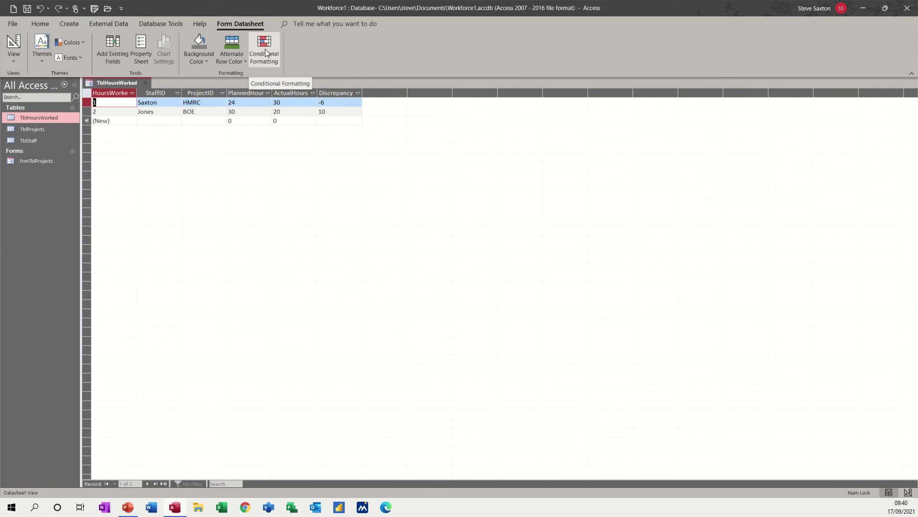
{"action": "left_click", "coordinate": [330, 93]}
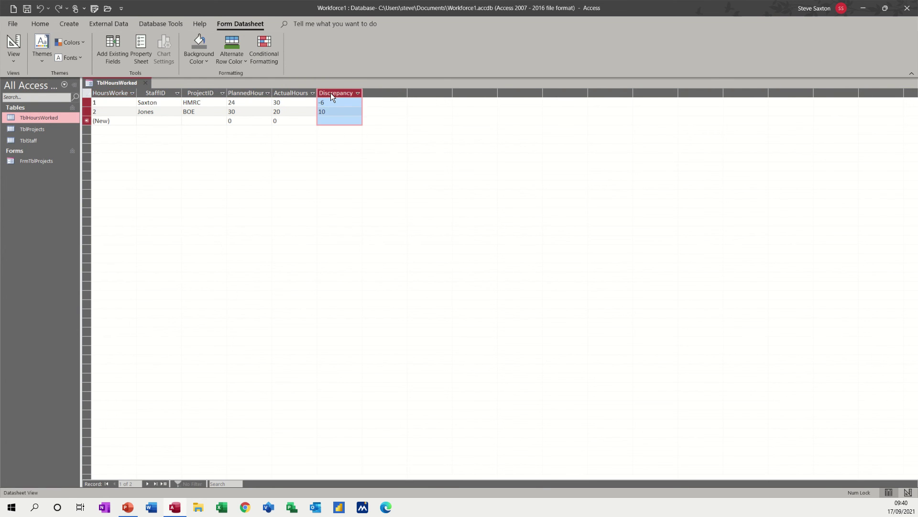
Add a Discrepancy conditional formatting rule: Field Value greater than or equal to 0 gets green fill, and apply it.
{"action": "left_click", "coordinate": [266, 47]}
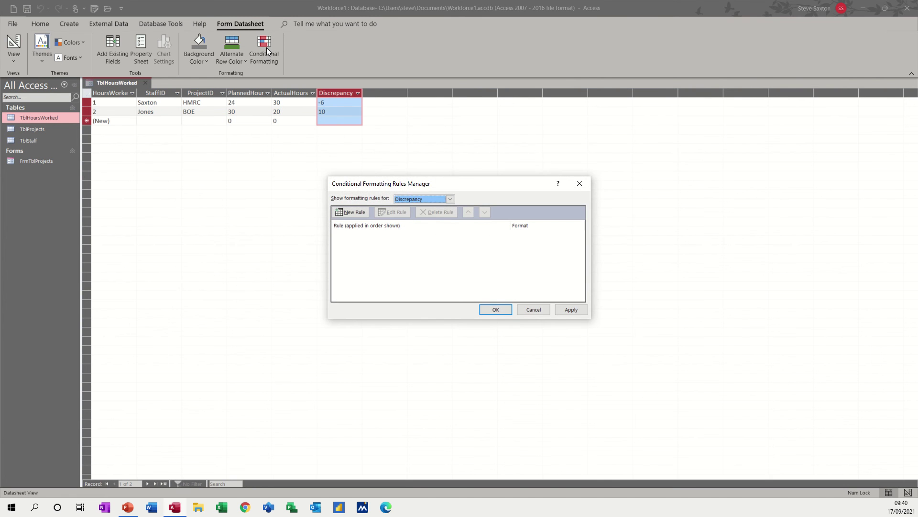
{"action": "left_click", "coordinate": [357, 211]}
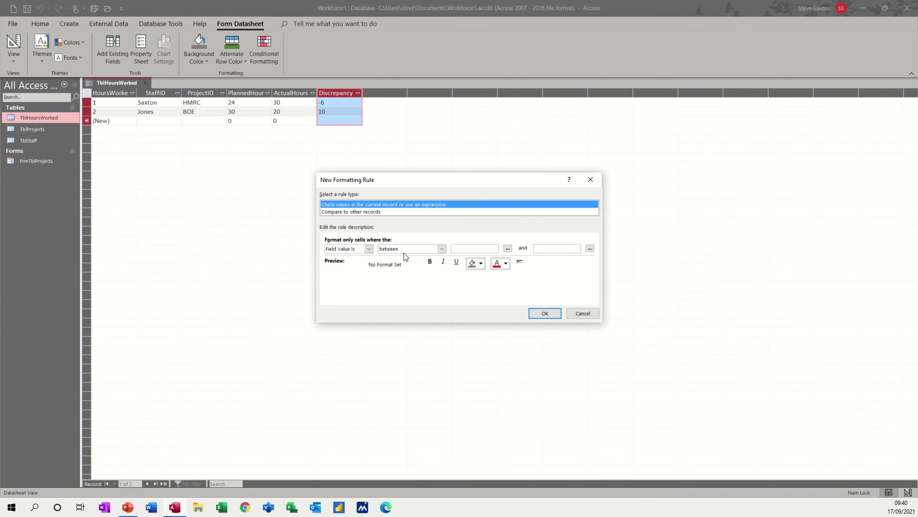
{"action": "left_click", "coordinate": [578, 315]}
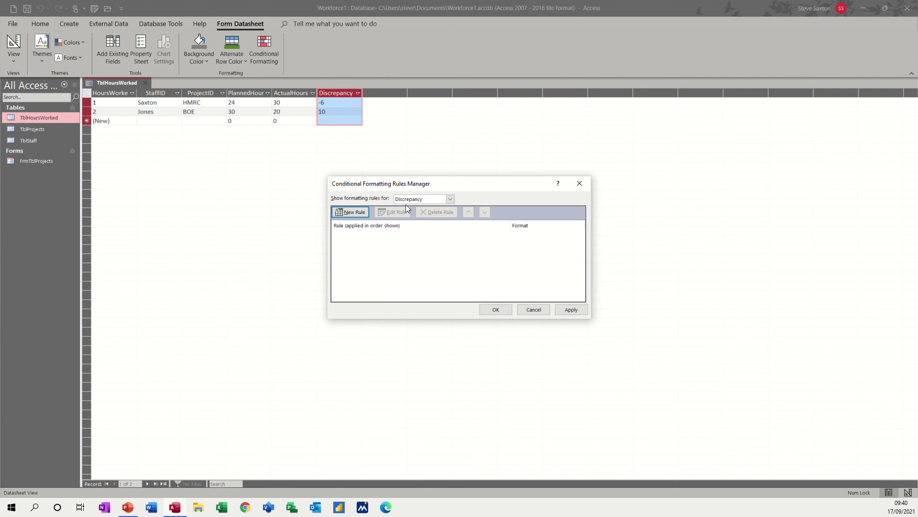
{"action": "left_click", "coordinate": [352, 213]}
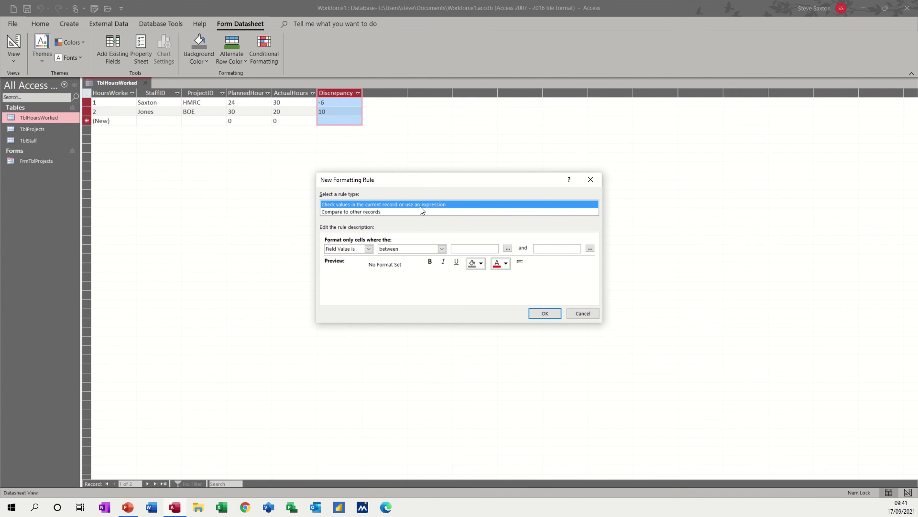
{"action": "left_click", "coordinate": [442, 249]}
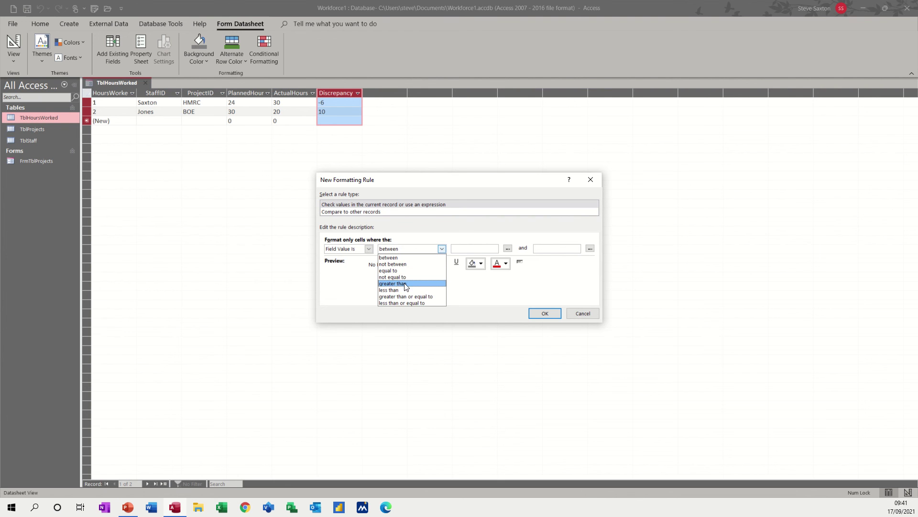
{"action": "left_click", "coordinate": [432, 282]}
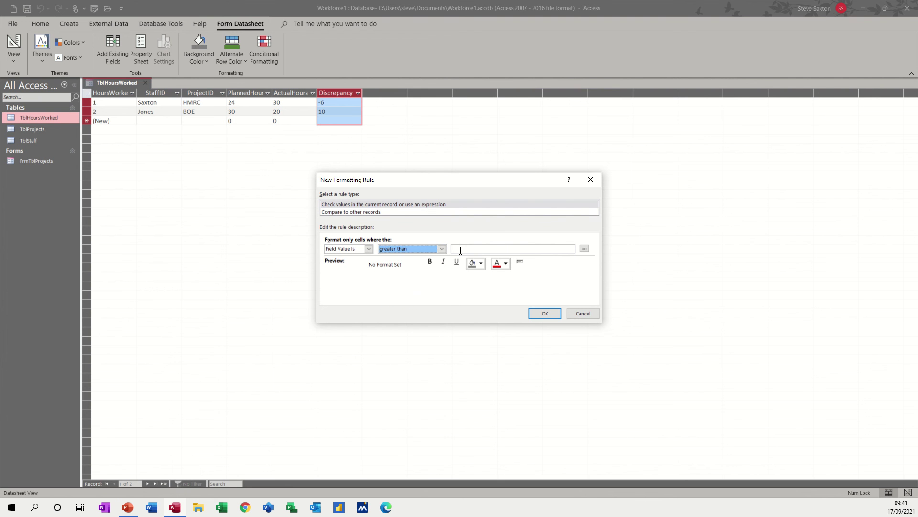
{"action": "left_click", "coordinate": [442, 249]}
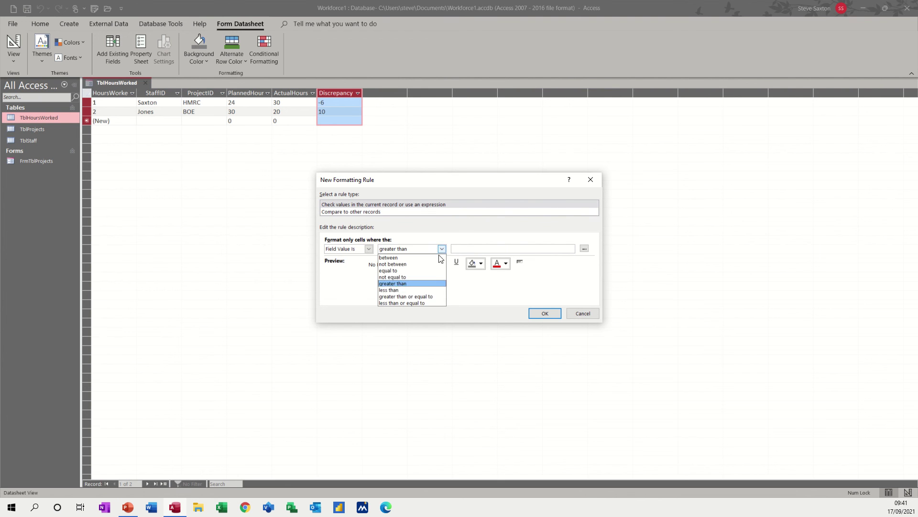
{"action": "left_click", "coordinate": [413, 297]}
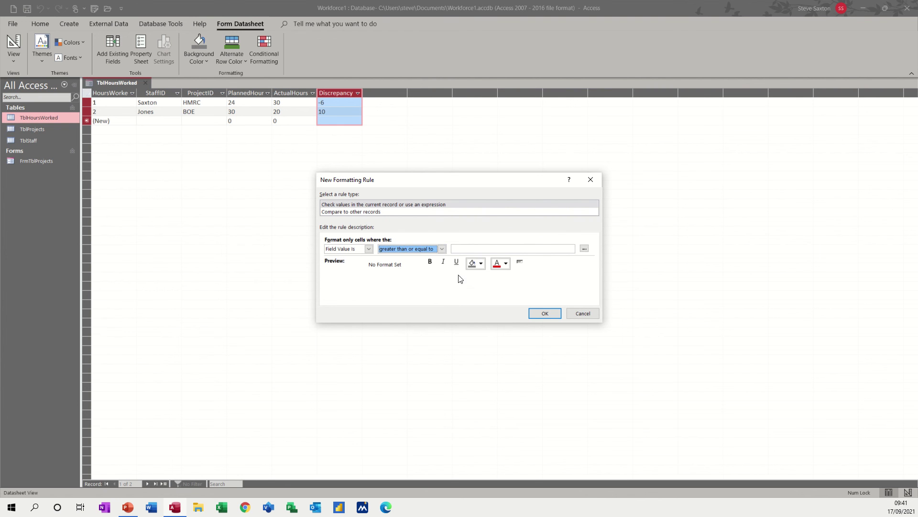
{"action": "left_click", "coordinate": [462, 248]}
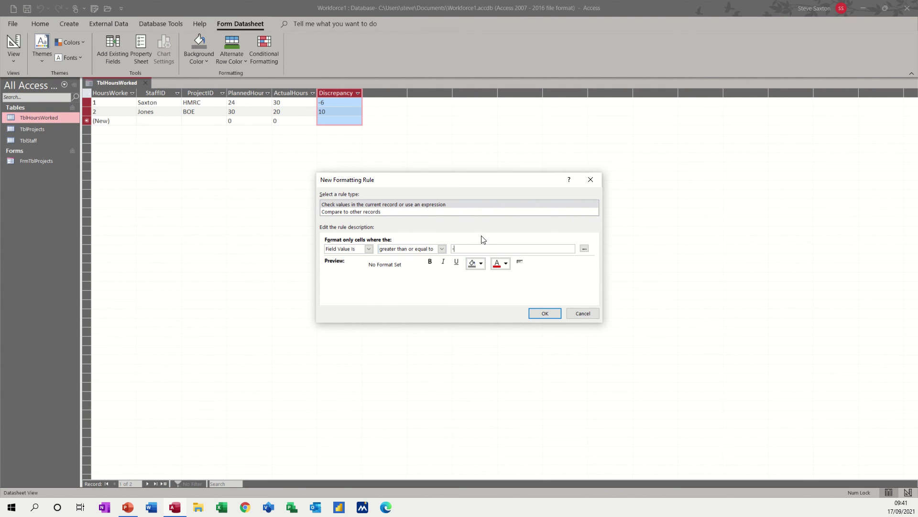
{"action": "type", "text": "0"}
{"action": "left_click", "coordinate": [480, 263]}
{"action": "left_click", "coordinate": [518, 301]}
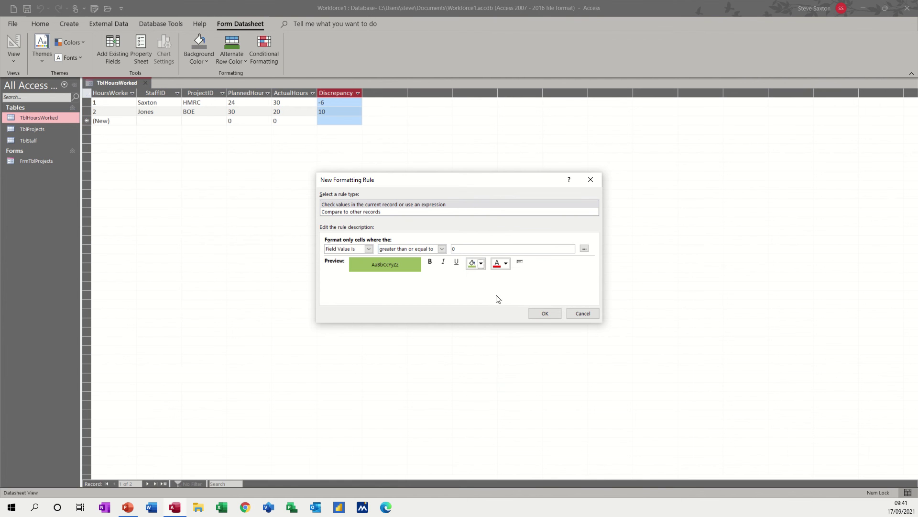
{"action": "left_click", "coordinate": [540, 313]}
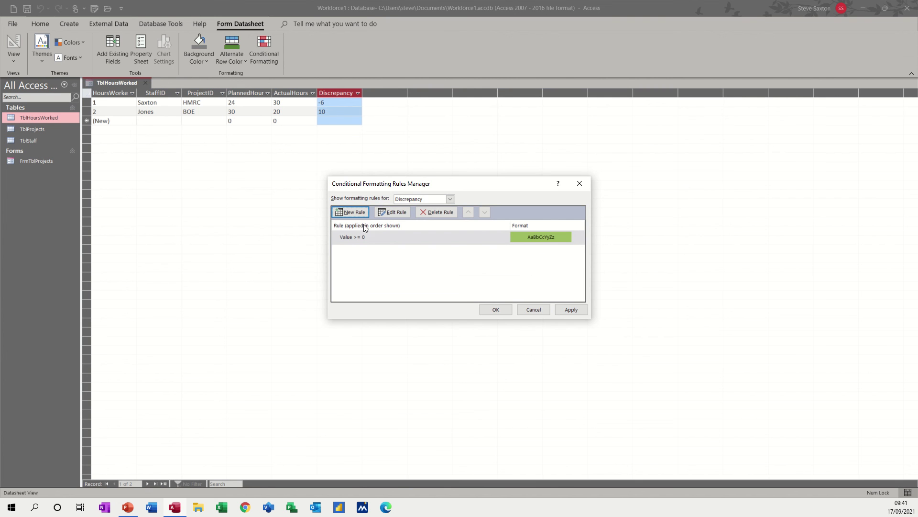
{"action": "left_click", "coordinate": [567, 309]}
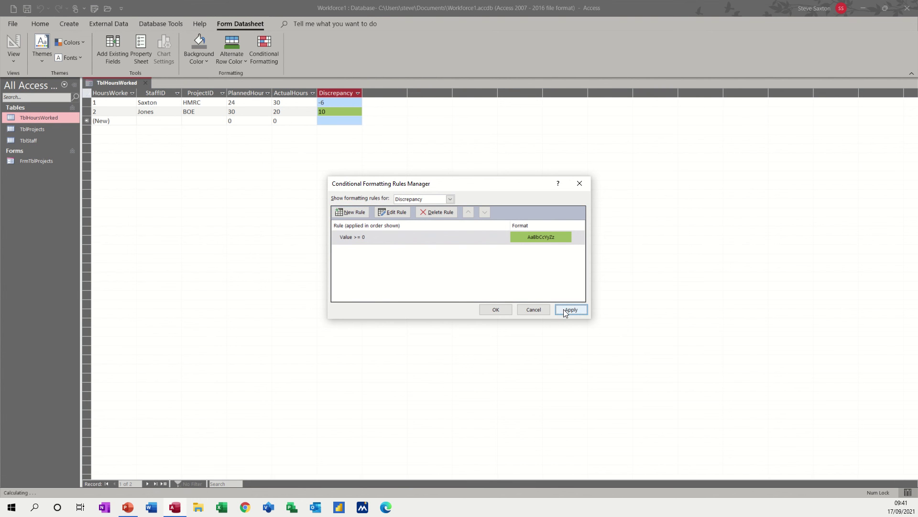
Add a second rule giving Discrepancy values less than 0 a red fill, and close the Rules Manager.
{"action": "left_click", "coordinate": [350, 212]}
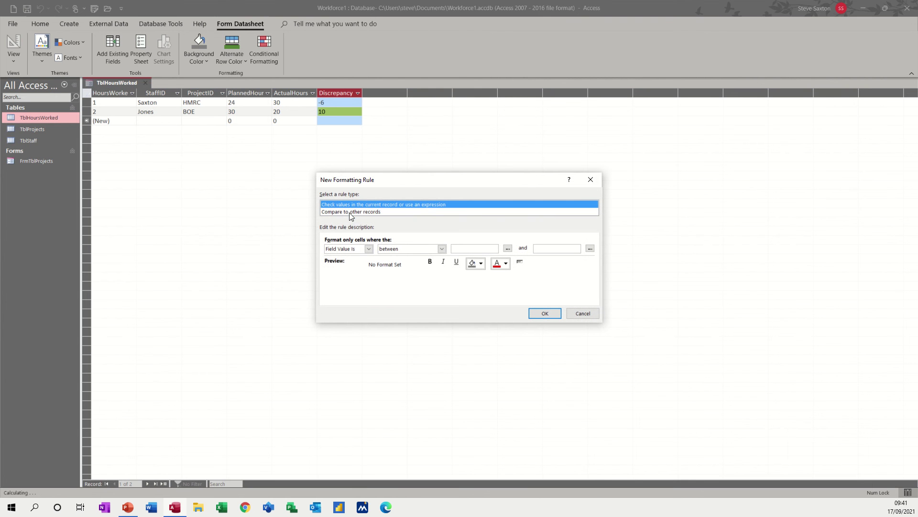
{"action": "left_click", "coordinate": [442, 249]}
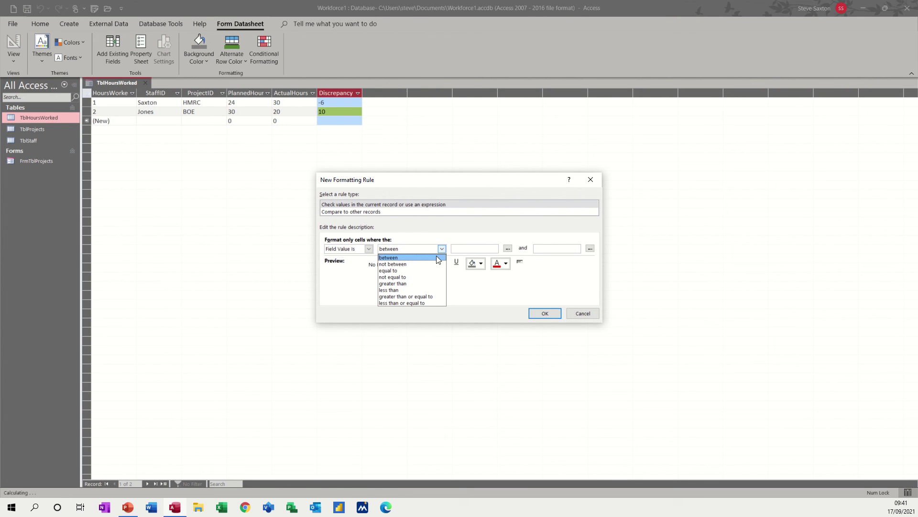
{"action": "left_click", "coordinate": [411, 302]}
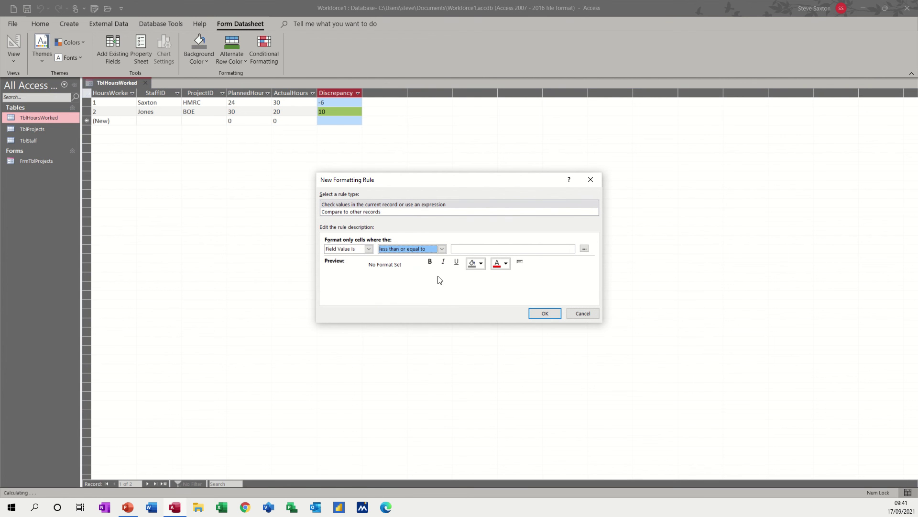
{"action": "left_click", "coordinate": [442, 248]}
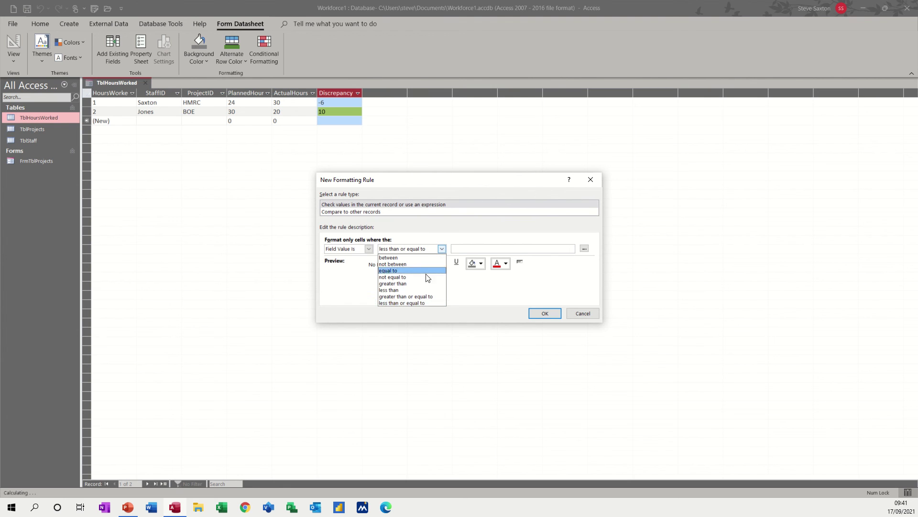
{"action": "left_click", "coordinate": [403, 291]}
{"action": "left_click", "coordinate": [458, 249]}
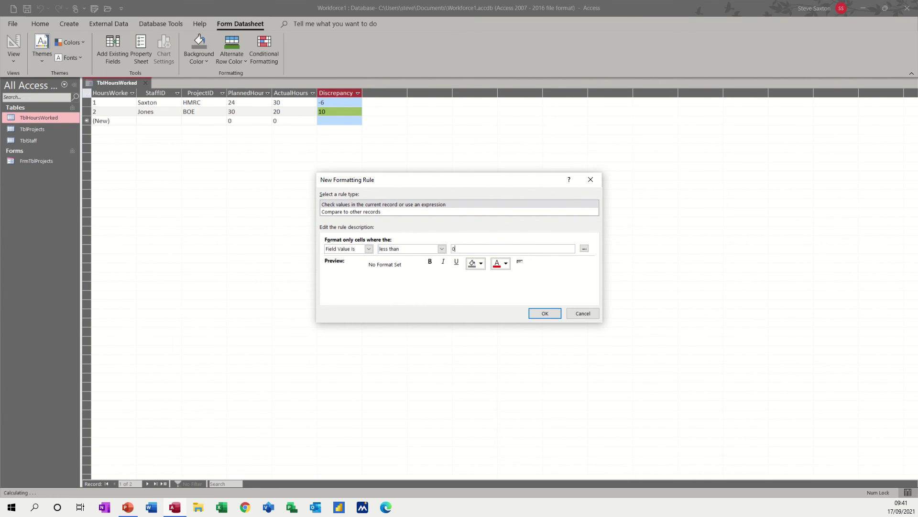
{"action": "left_click", "coordinate": [481, 266]}
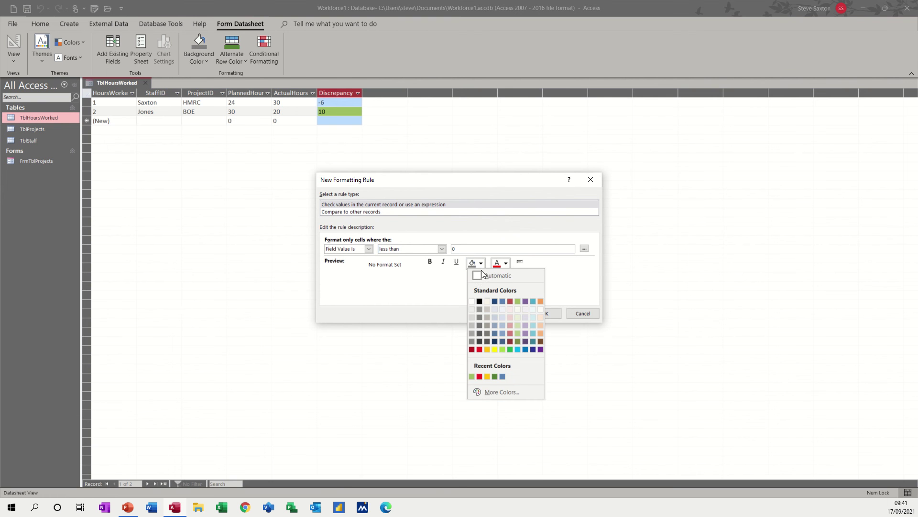
{"action": "left_click", "coordinate": [479, 350]}
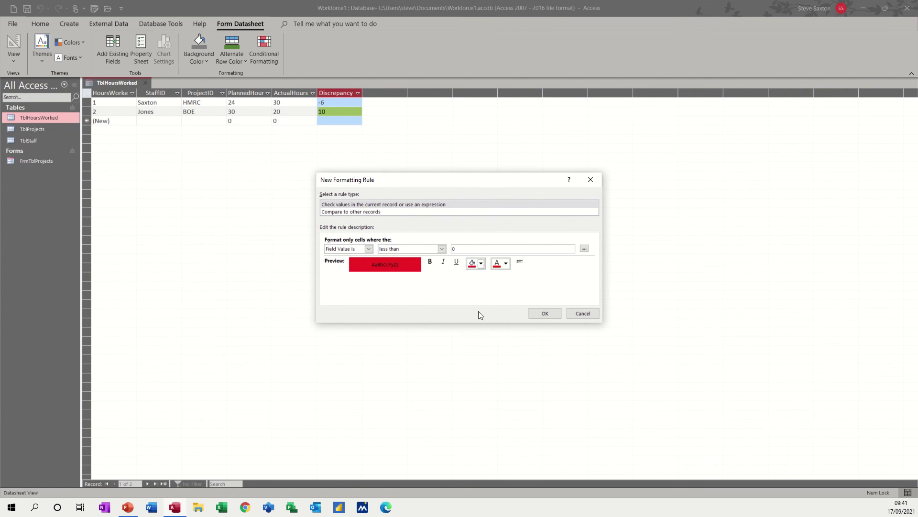
{"action": "left_click", "coordinate": [545, 315]}
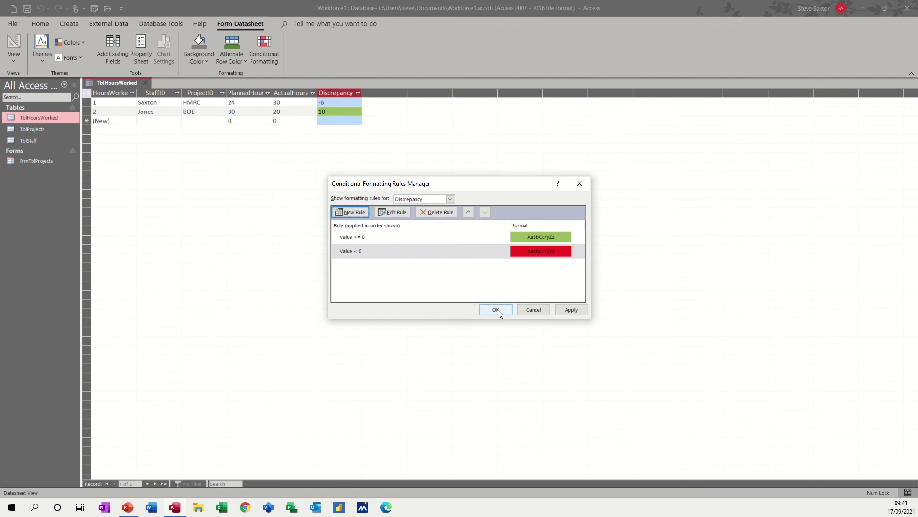
{"action": "left_click", "coordinate": [498, 310]}
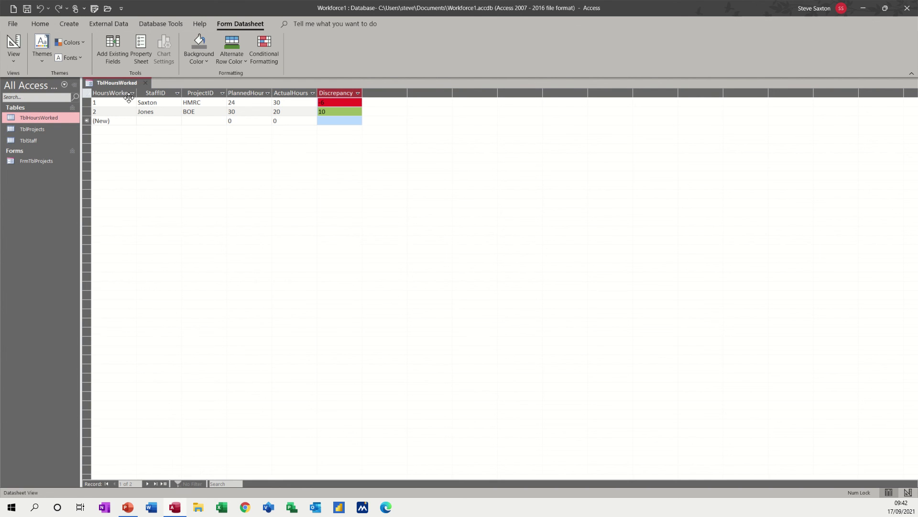
Save the coloured datasheet as form 'FrmTblHoursWorked' by prefixing 'Frm' to the suggested name, then close it.
{"action": "left_click", "coordinate": [27, 10]}
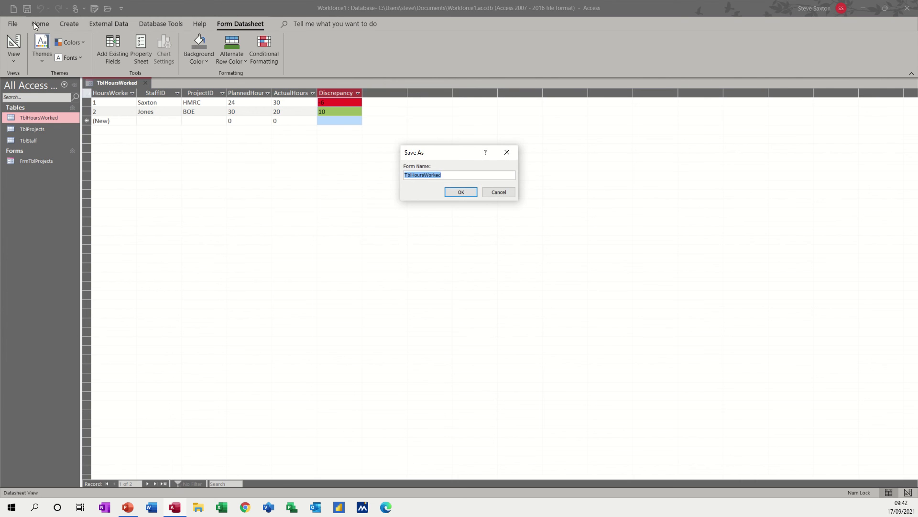
{"action": "left_click", "coordinate": [406, 175]}
{"action": "type", "text": "Frm"}
{"action": "left_click", "coordinate": [458, 193]}
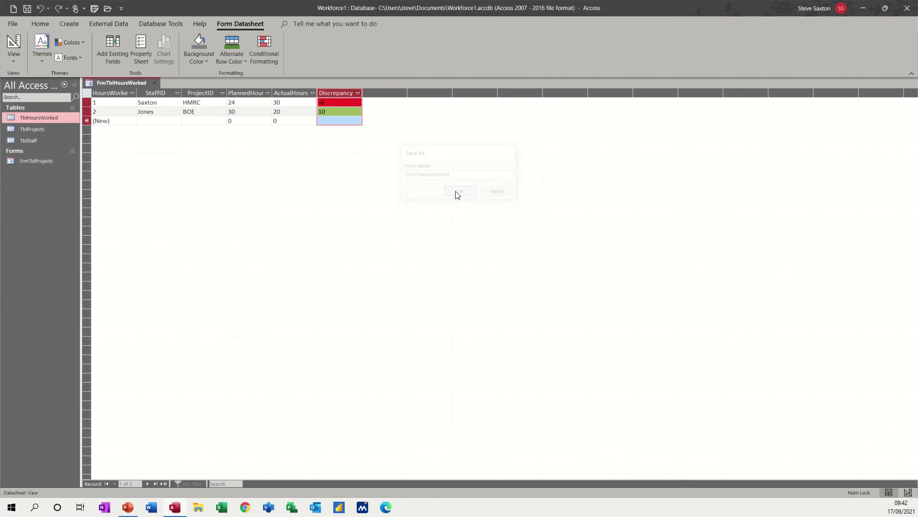
{"action": "left_click", "coordinate": [153, 84]}
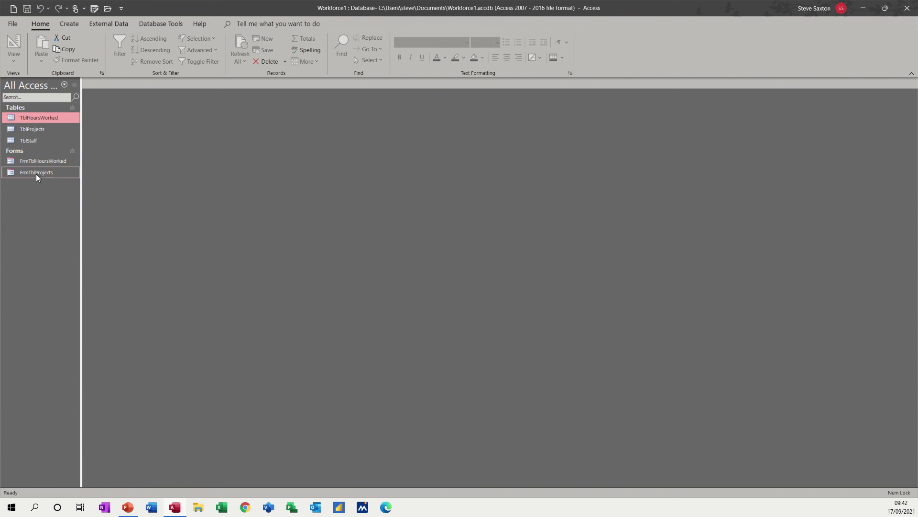
Open the FrmTblProjects form in Design view.
{"action": "double_click", "coordinate": [36, 172]}
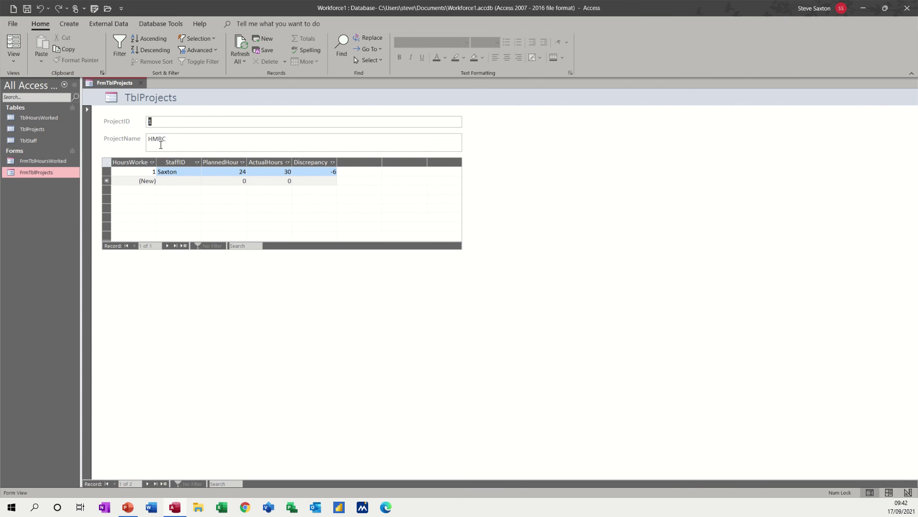
{"action": "left_click", "coordinate": [14, 61]}
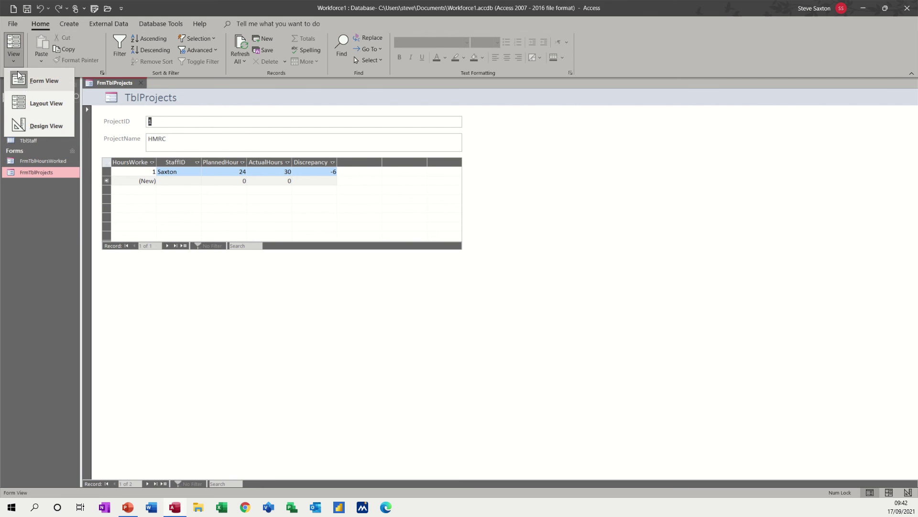
{"action": "left_click", "coordinate": [38, 126]}
Delete the existing Table.TblHoursWorked subform, leaving only ProjectID and ProjectName.
{"action": "left_click", "coordinate": [199, 225]}
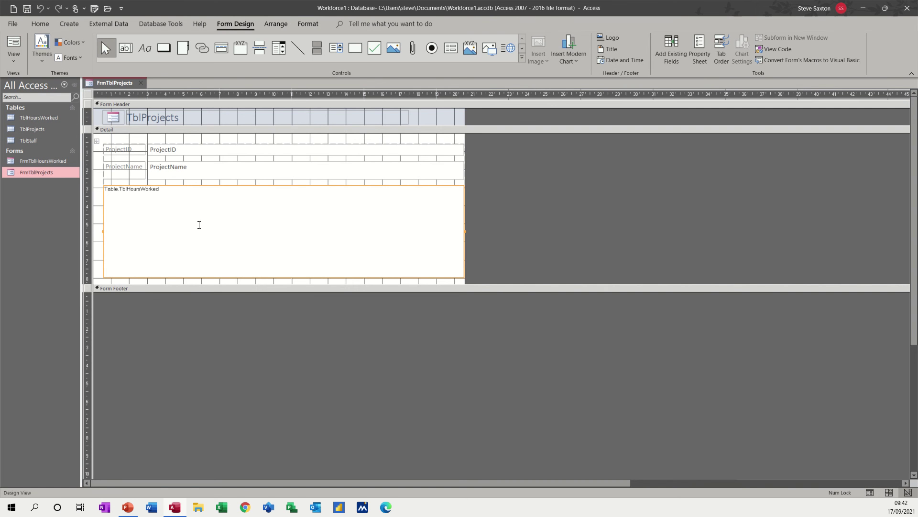
{"action": "key", "text": "Delete"}
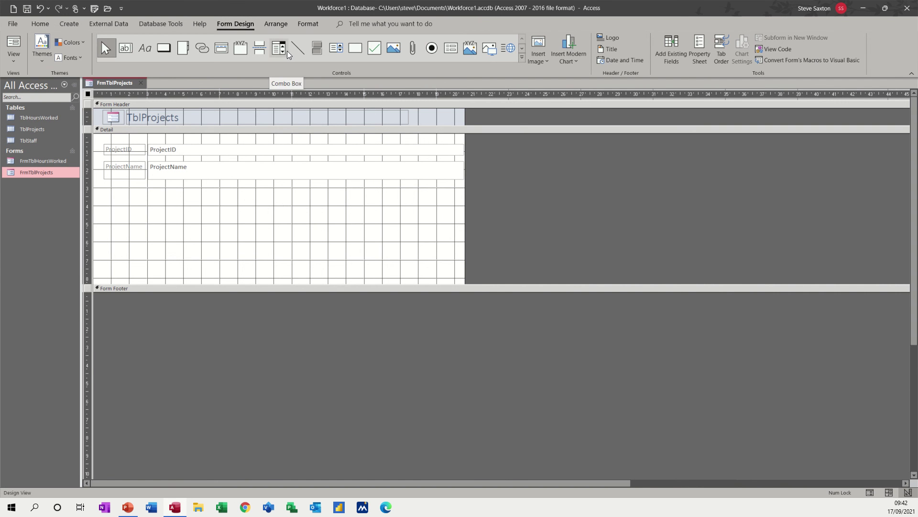
{"action": "left_click", "coordinate": [448, 48]}
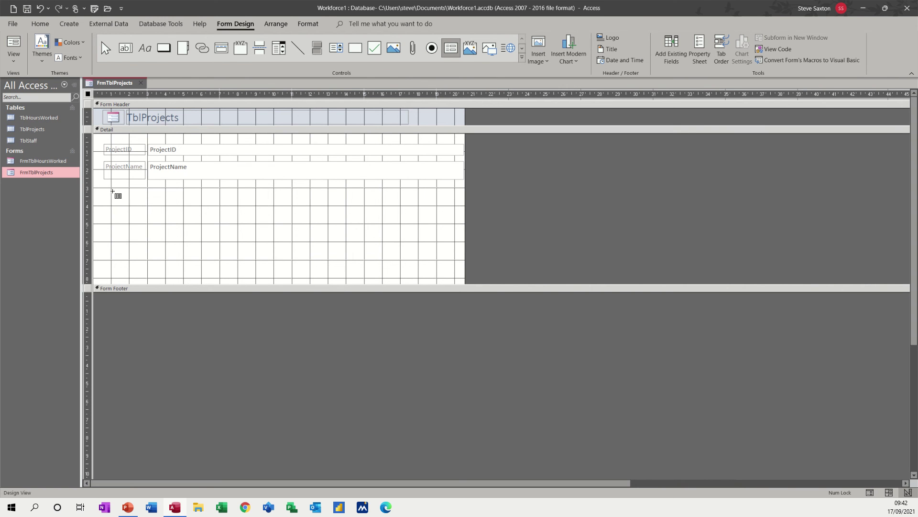
Draw a subform below ProjectName based on FrmTblHoursWorked, linked by ProjectID, and show it in Form view.
{"action": "left_click_drag", "start_coordinate": [111, 189], "coordinate": [436, 277]}
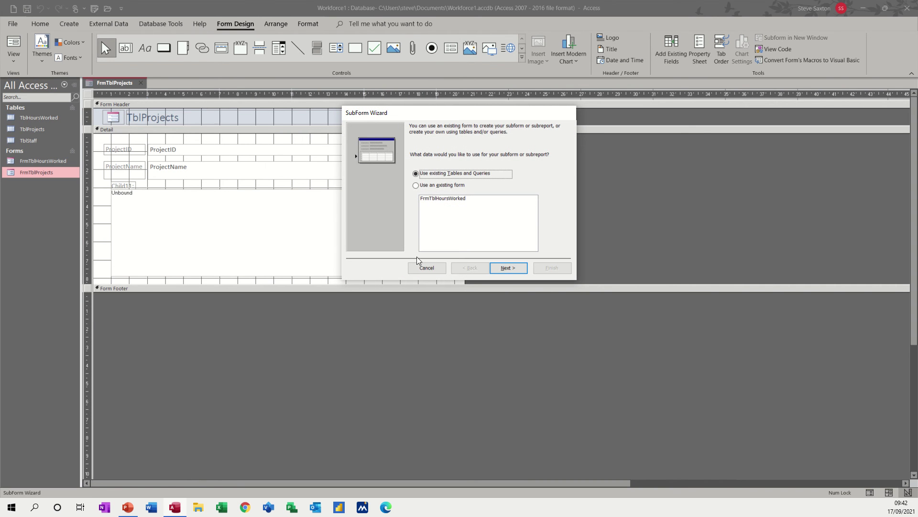
{"action": "left_click", "coordinate": [429, 199]}
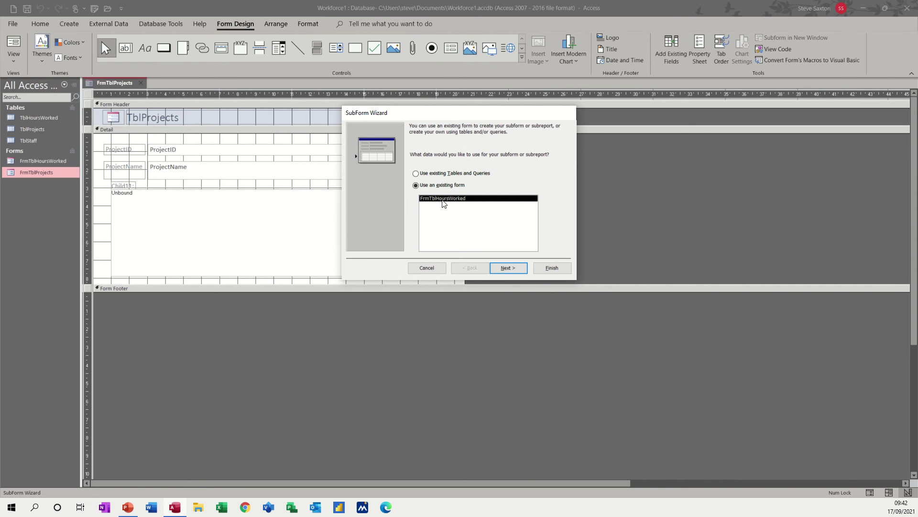
{"action": "left_click", "coordinate": [502, 268]}
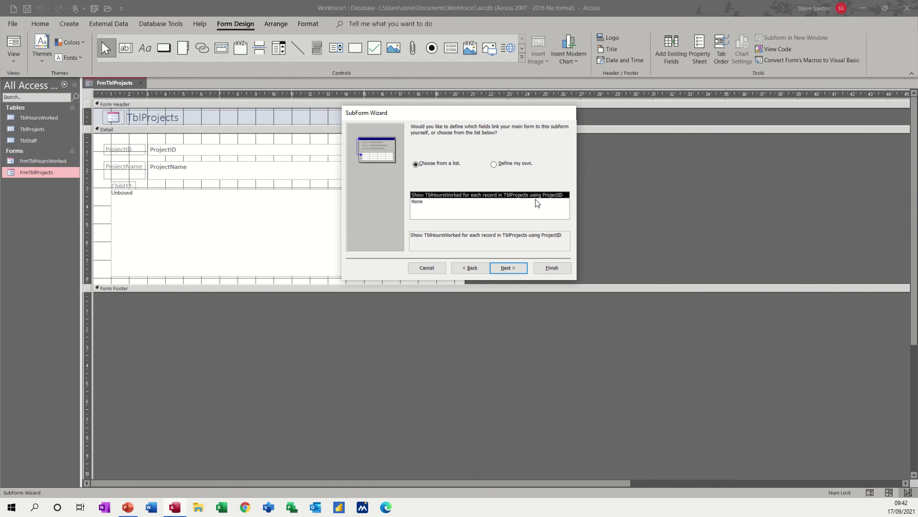
{"action": "left_click", "coordinate": [516, 267]}
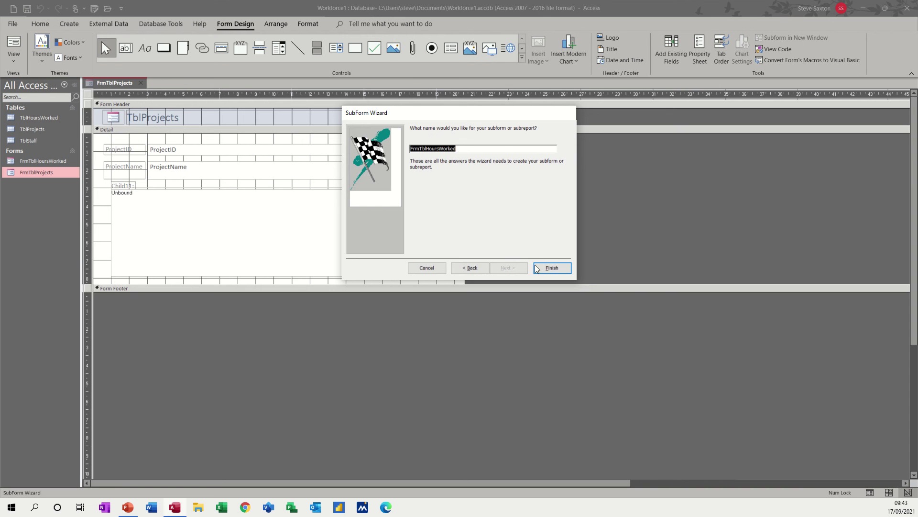
{"action": "left_click", "coordinate": [550, 268]}
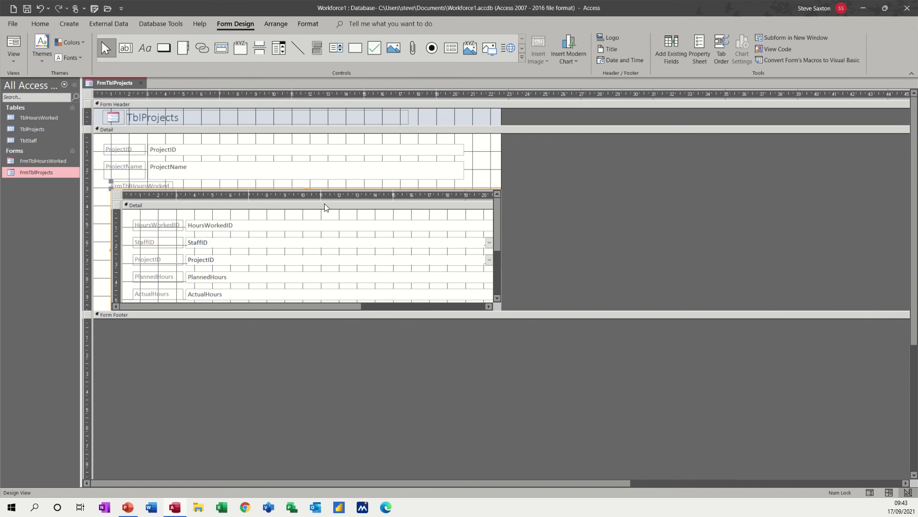
{"action": "left_click", "coordinate": [13, 43]}
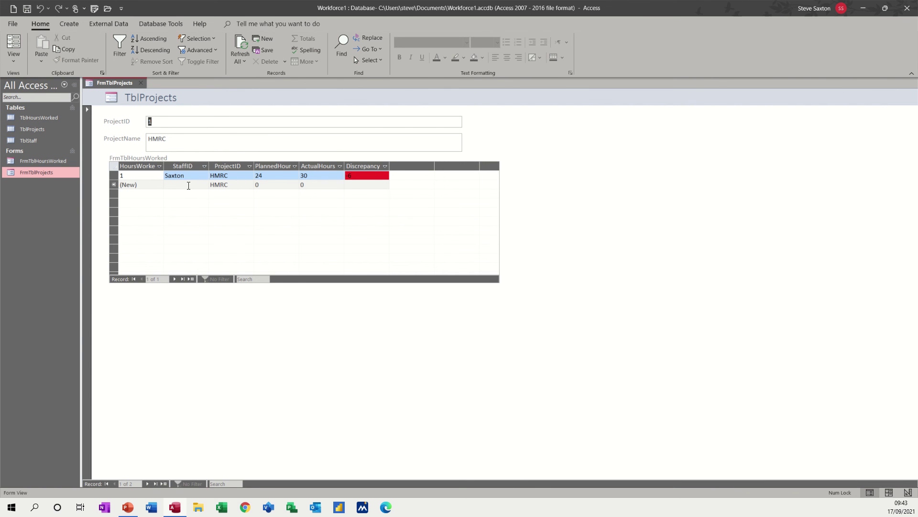
Add an HMRC hours row for the second staff member with 10 planned and 5 actual hours.
{"action": "left_click", "coordinate": [178, 184]}
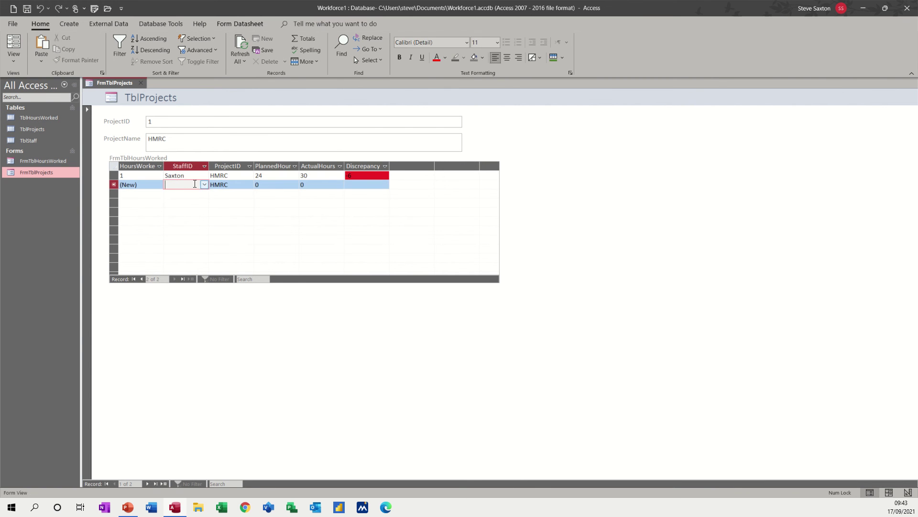
{"action": "left_click", "coordinate": [204, 184]}
{"action": "left_click", "coordinate": [180, 202]}
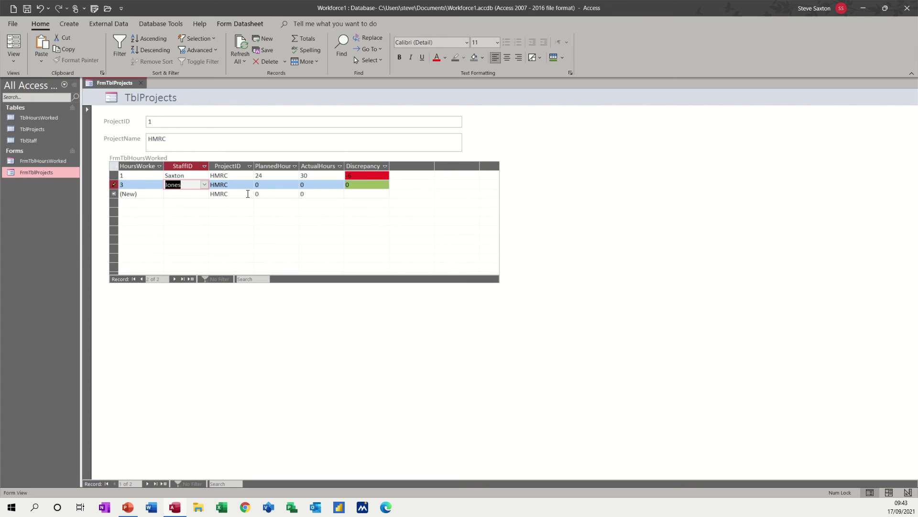
{"action": "left_click", "coordinate": [257, 186]}
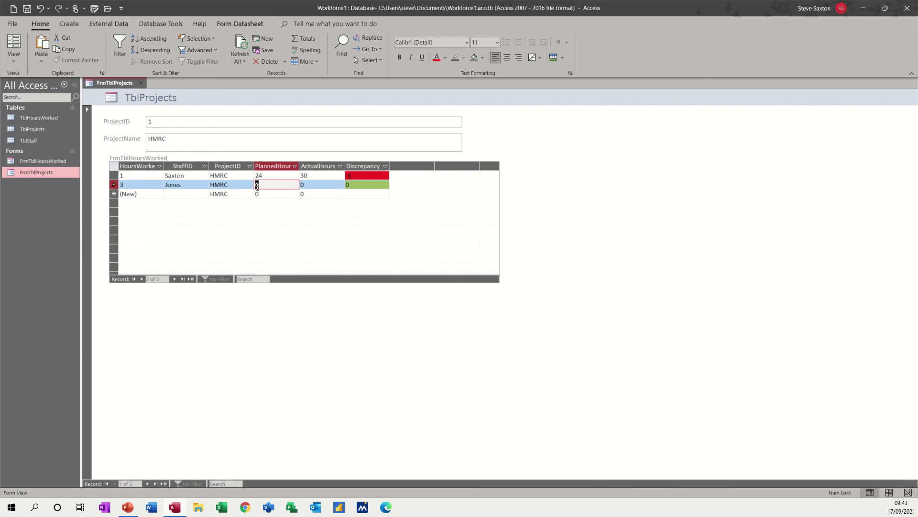
{"action": "type", "text": "10"}
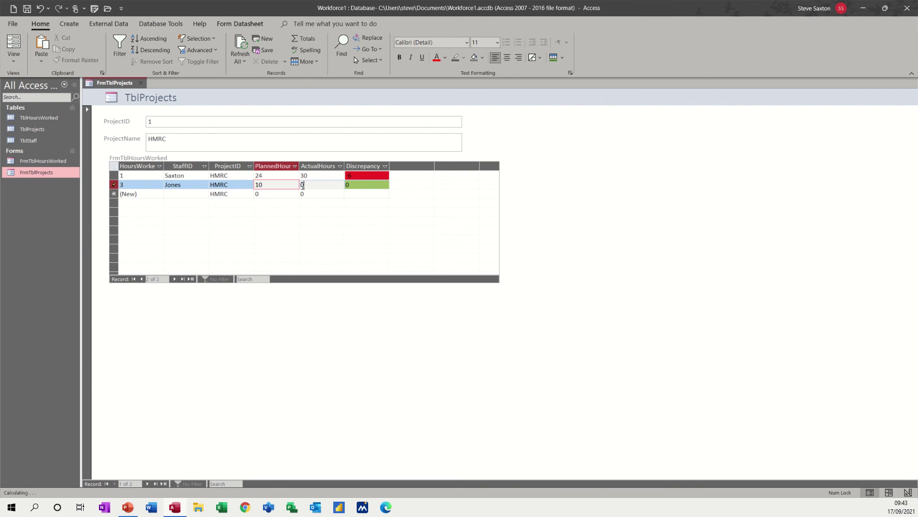
{"action": "key", "text": "Tab"}
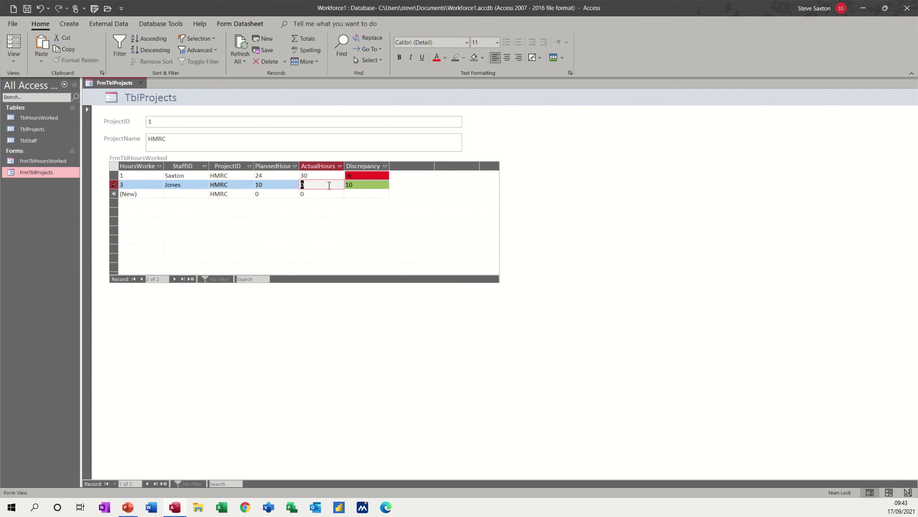
{"action": "type", "text": "5"}
{"action": "left_click", "coordinate": [249, 193]}
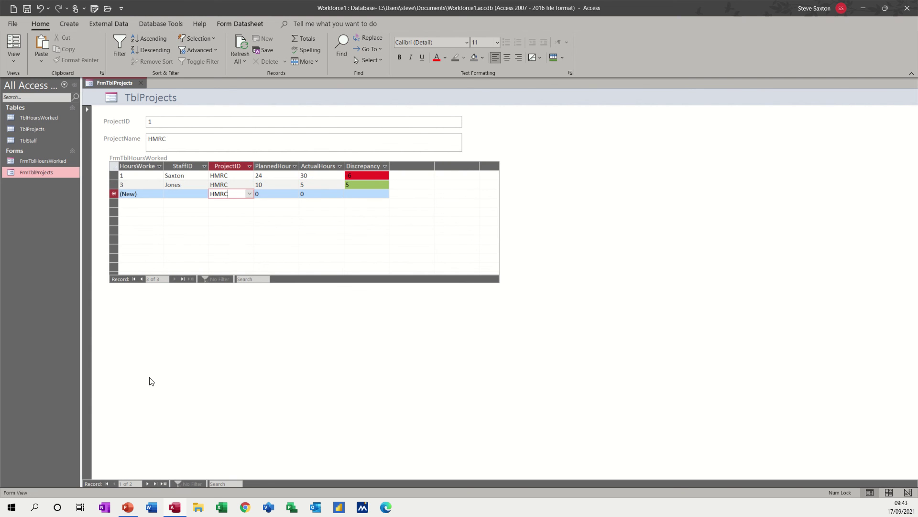
Add a BOE hours row with 20 planned and 30 actual hours, then return to HMRC.
{"action": "left_click", "coordinate": [147, 484]}
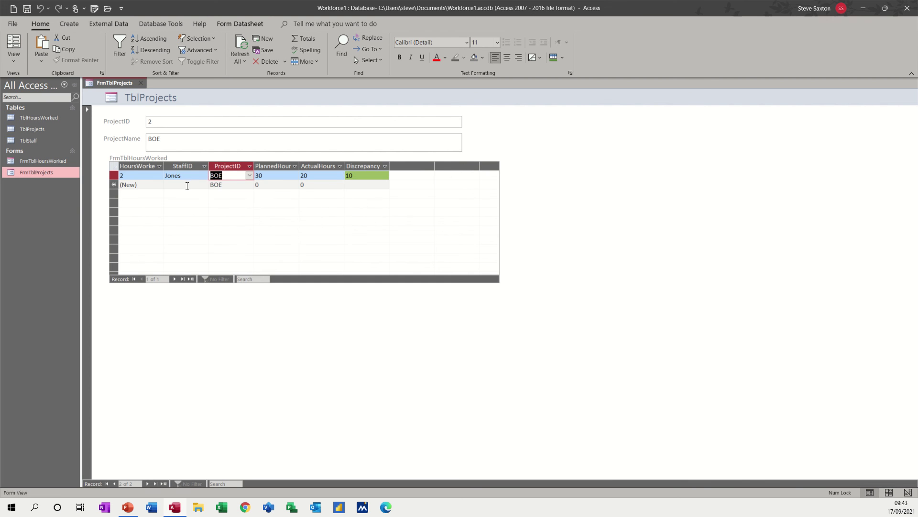
{"action": "left_click", "coordinate": [187, 186]}
{"action": "left_click", "coordinate": [204, 184]}
{"action": "left_click", "coordinate": [187, 200]}
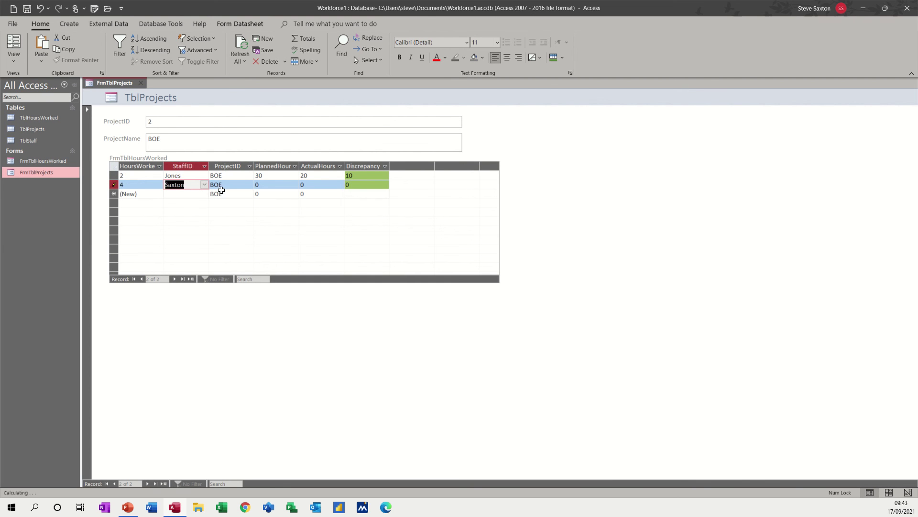
{"action": "left_click", "coordinate": [255, 185]}
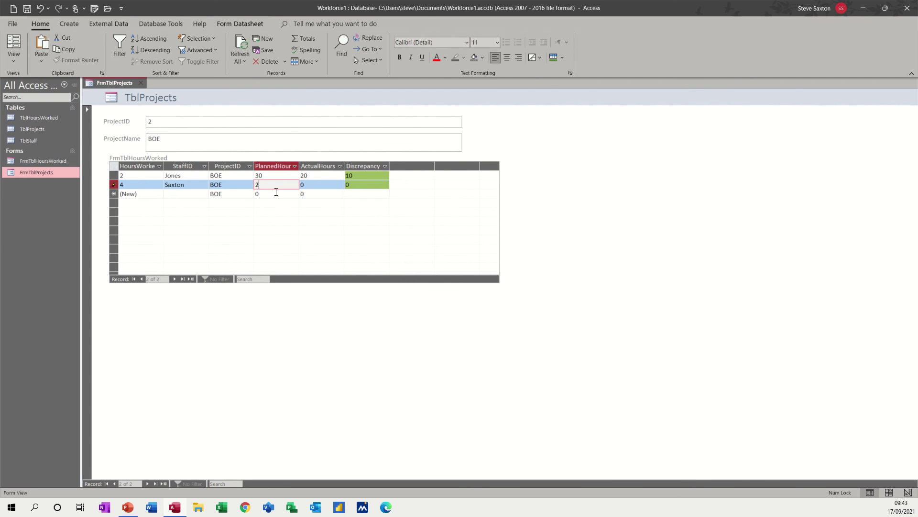
{"action": "type", "text": "20"}
{"action": "left_click", "coordinate": [303, 185]}
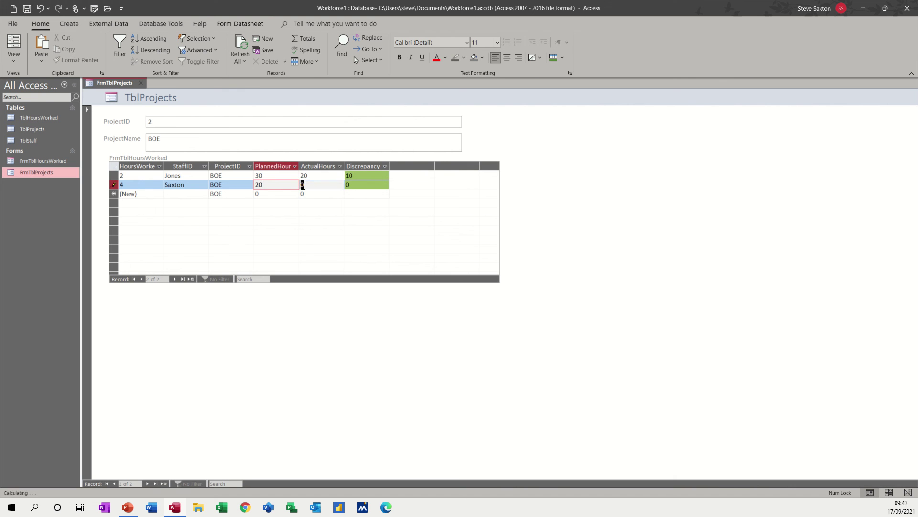
{"action": "type", "text": "3"}
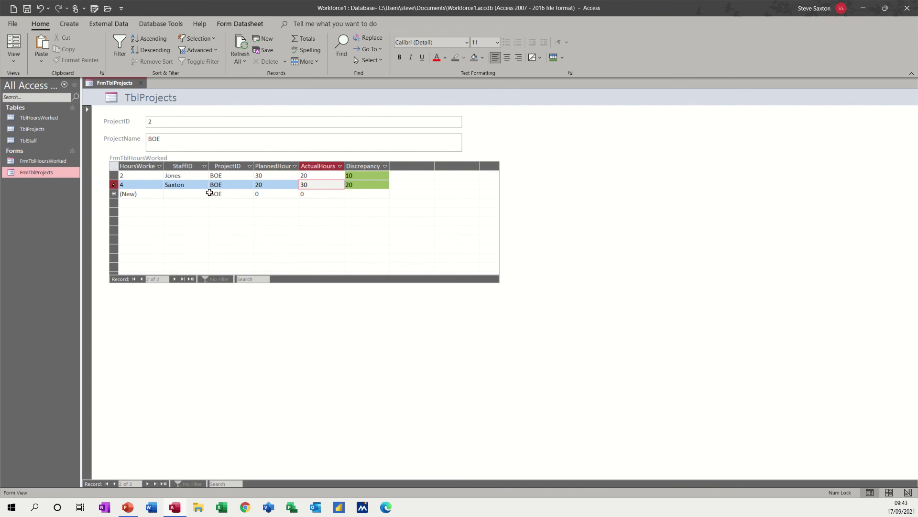
{"action": "type", "text": "0"}
{"action": "left_click", "coordinate": [198, 194]}
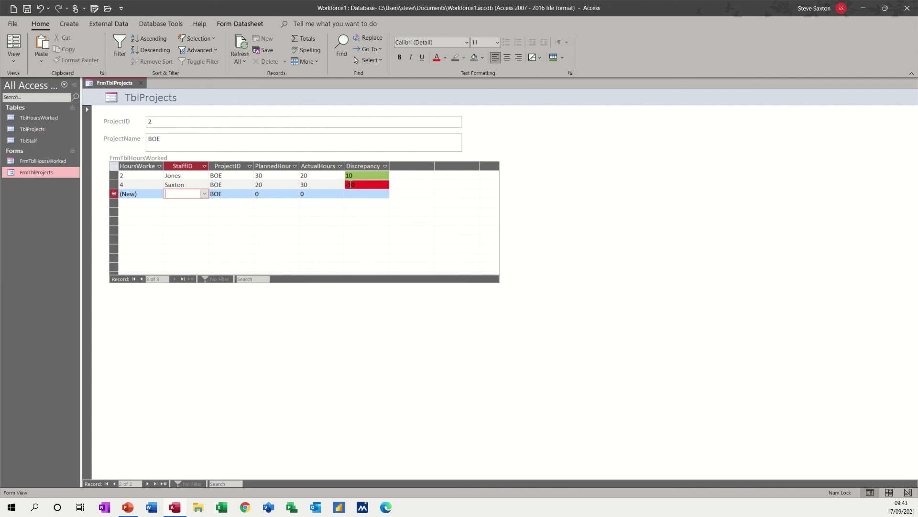
{"action": "left_click", "coordinate": [115, 484]}
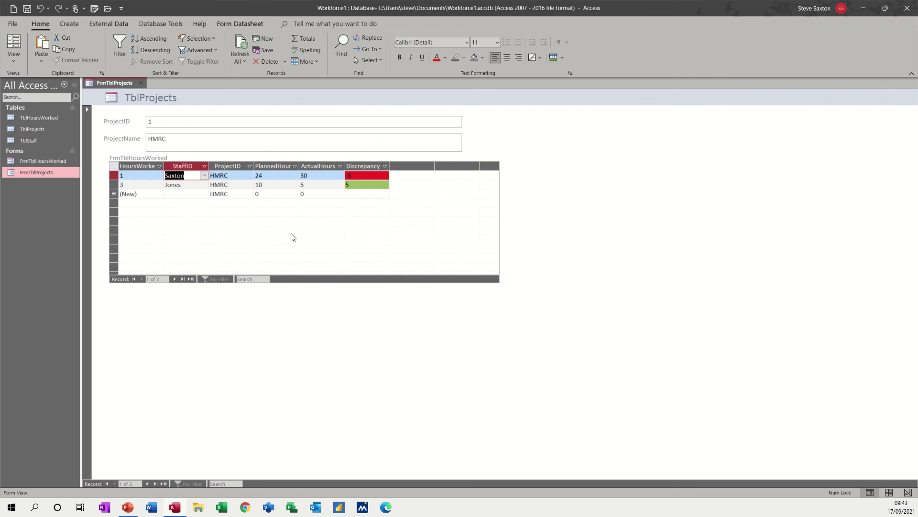
Return to Design view and delete the subform's caption label.
{"action": "left_click", "coordinate": [14, 60]}
{"action": "left_click", "coordinate": [31, 124]}
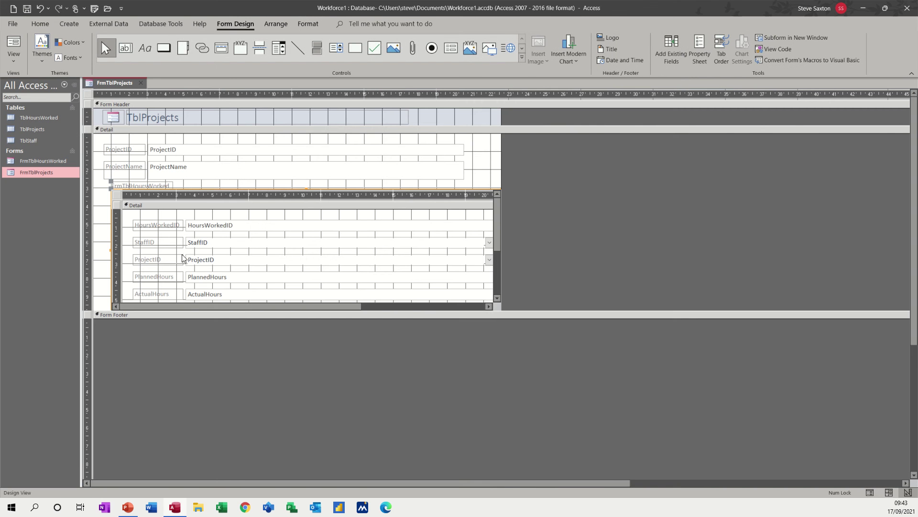
{"action": "left_click", "coordinate": [138, 186]}
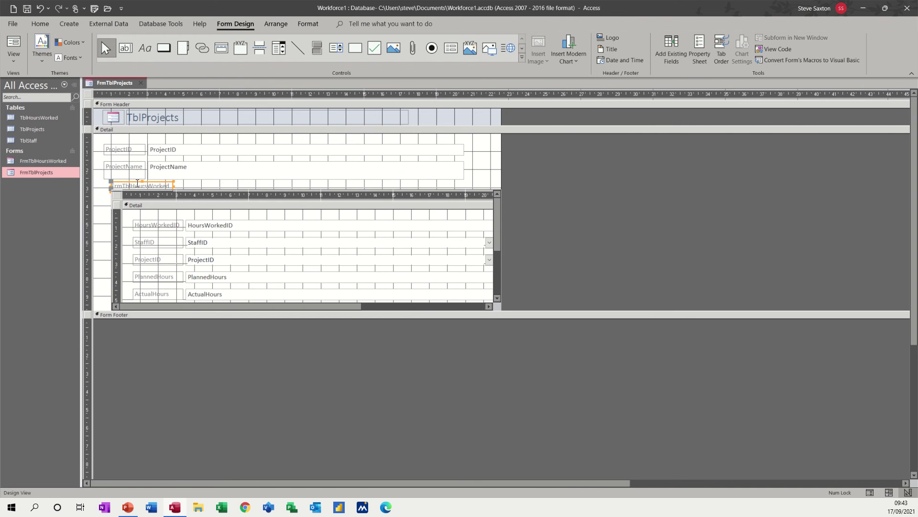
{"action": "key", "text": "Delete"}
Move the subform into the layout under ProjectName and widen it to the right.
{"action": "left_click", "coordinate": [143, 189]}
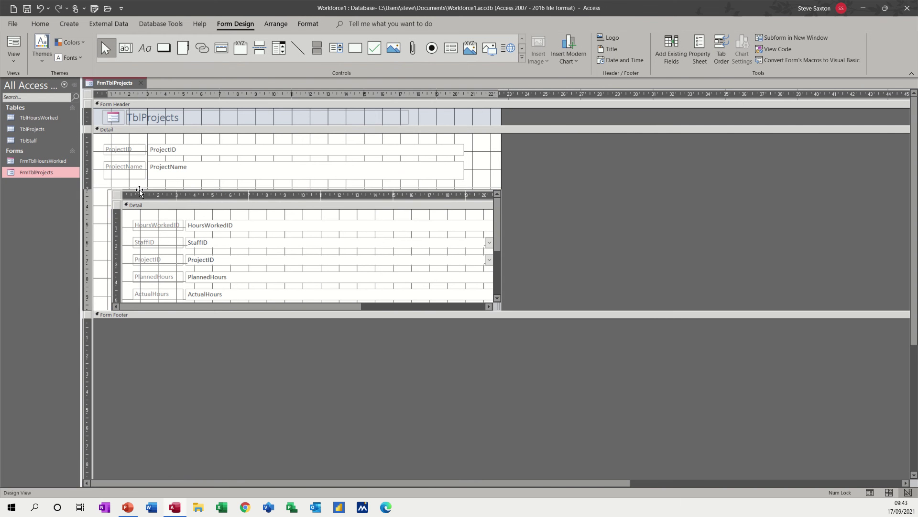
{"action": "left_click_drag", "start_coordinate": [136, 186], "coordinate": [153, 197]}
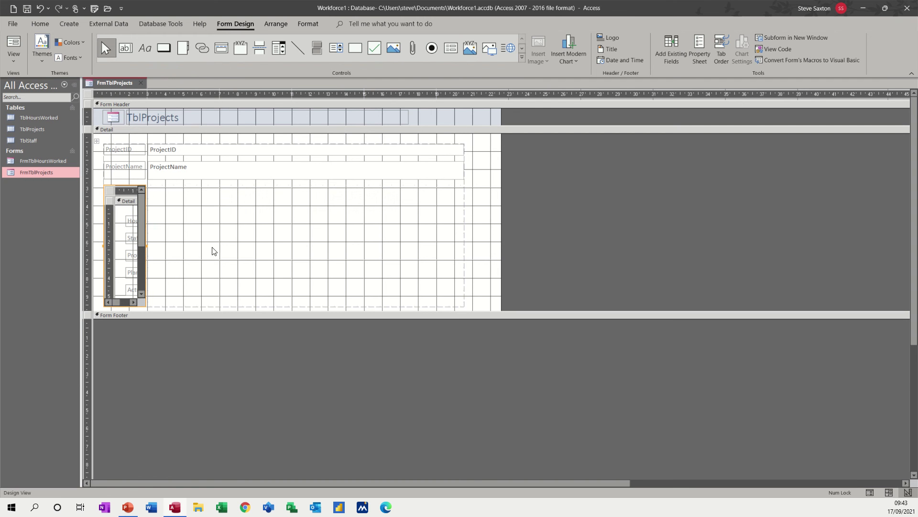
{"action": "left_click_drag", "start_coordinate": [146, 246], "coordinate": [460, 252]}
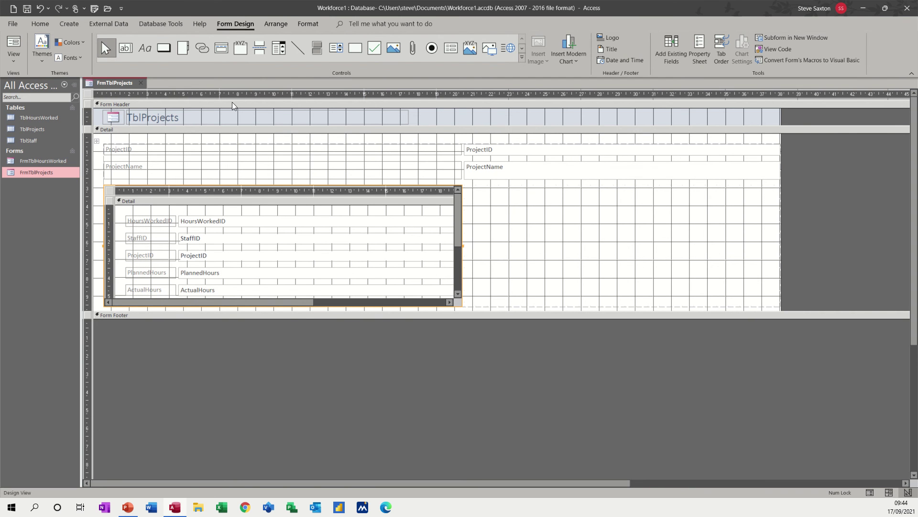
Delete the empty layout cell beside the subform and widen the subform across the form.
{"action": "left_click", "coordinate": [277, 24]}
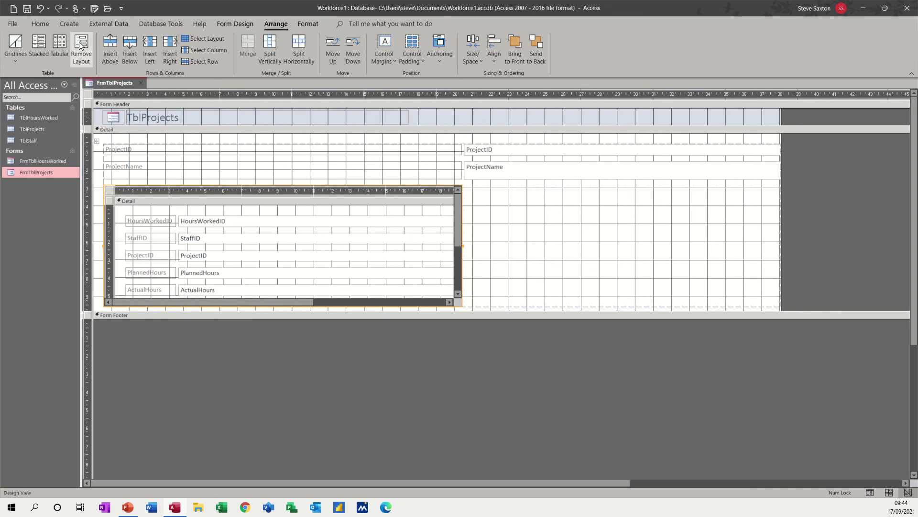
{"action": "left_click", "coordinate": [510, 244]}
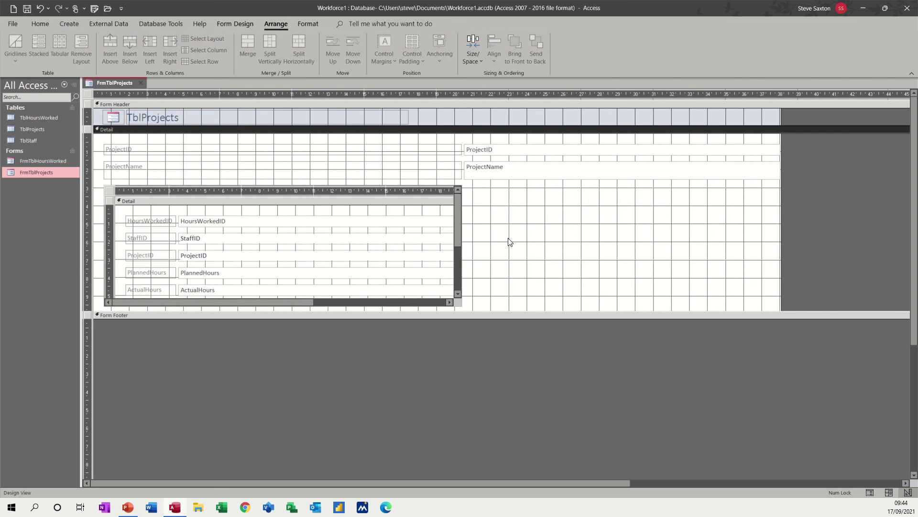
{"action": "key", "text": "ctrl+z"}
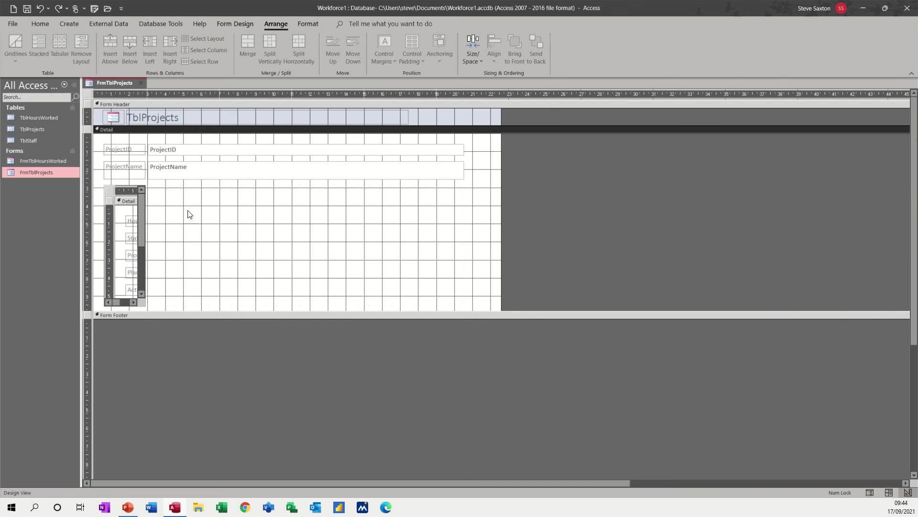
{"action": "left_click", "coordinate": [108, 146]}
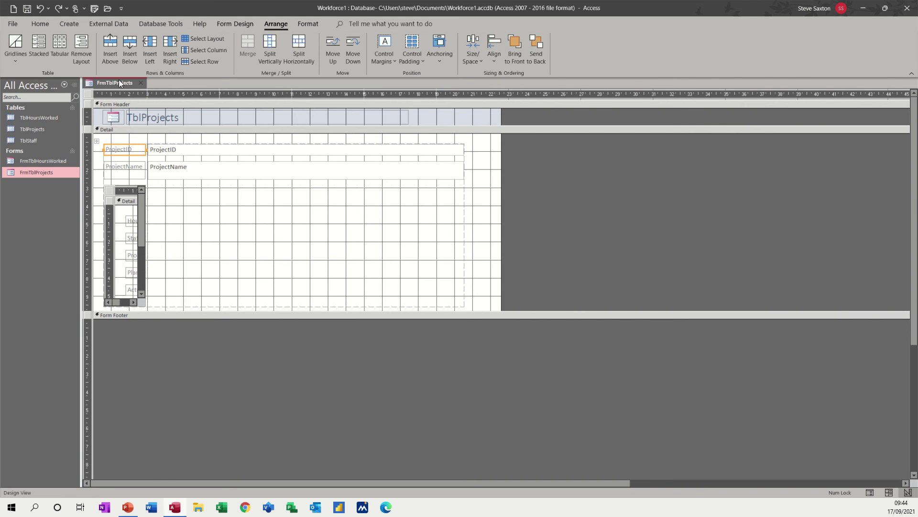
{"action": "left_click", "coordinate": [163, 238]}
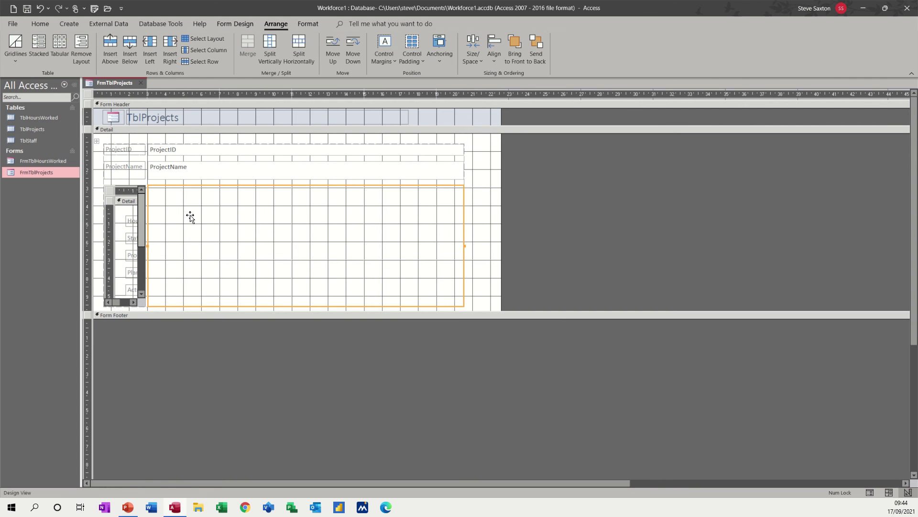
{"action": "key", "text": "Delete"}
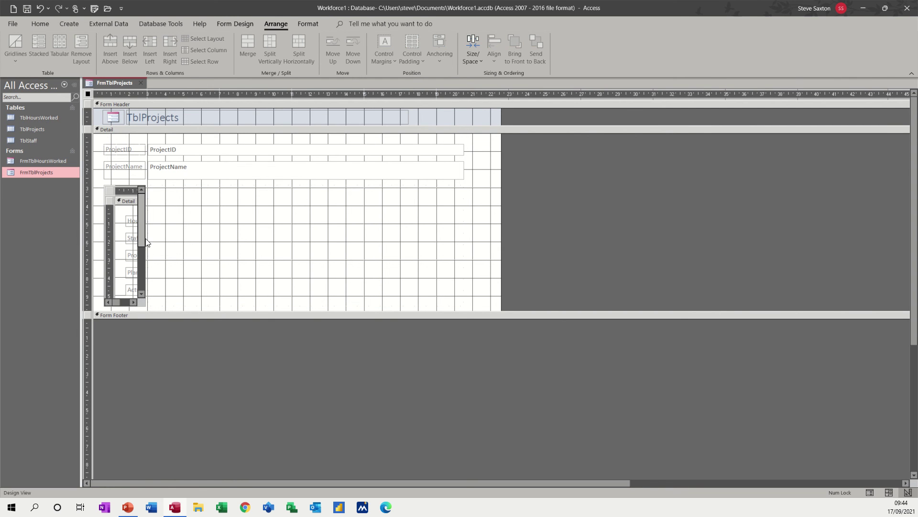
{"action": "left_click", "coordinate": [145, 255]}
{"action": "left_click", "coordinate": [109, 191]}
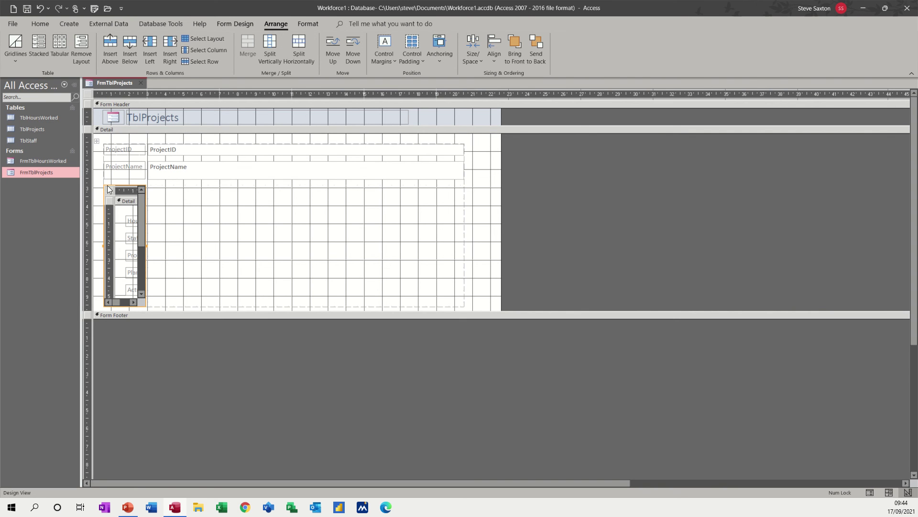
{"action": "left_click_drag", "start_coordinate": [146, 246], "coordinate": [380, 257]}
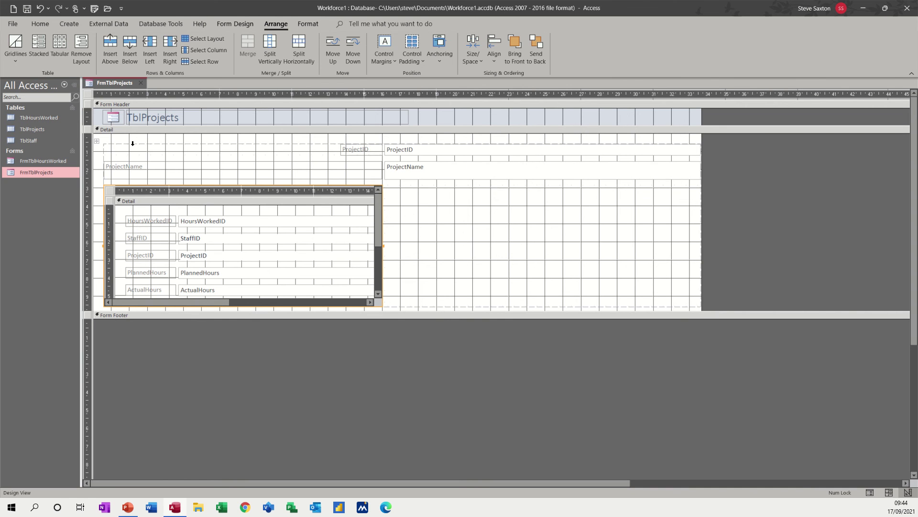
Remove the old layout, then stack the ProjectID and ProjectName controls and shift them left.
{"action": "left_click", "coordinate": [97, 141]}
{"action": "left_click", "coordinate": [75, 47]}
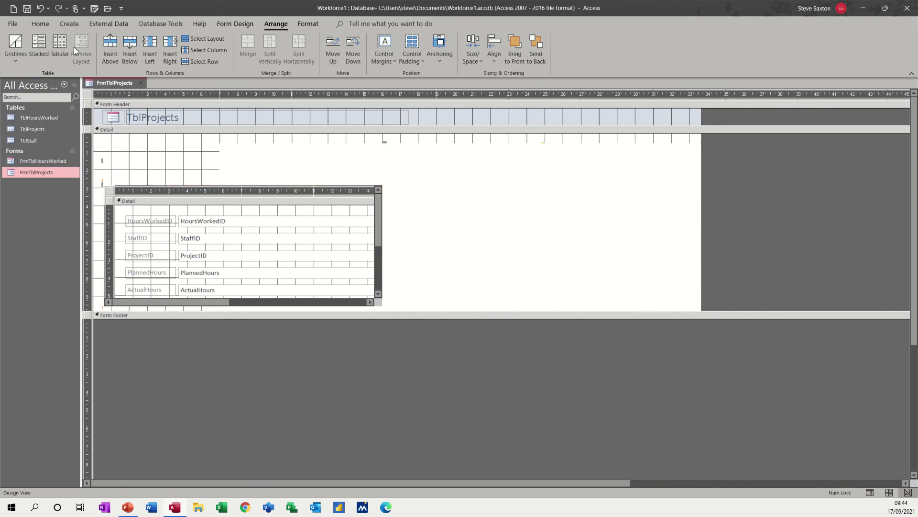
{"action": "left_click", "coordinate": [402, 199]}
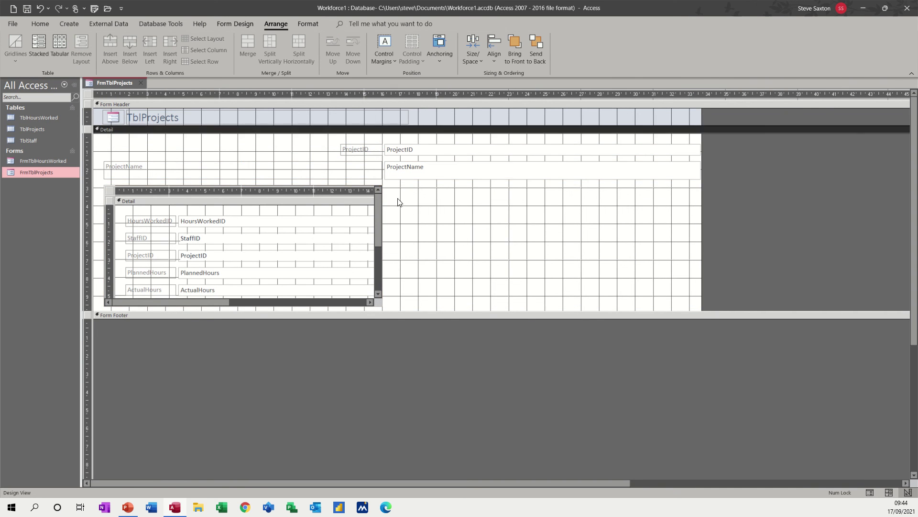
{"action": "left_click", "coordinate": [371, 167]}
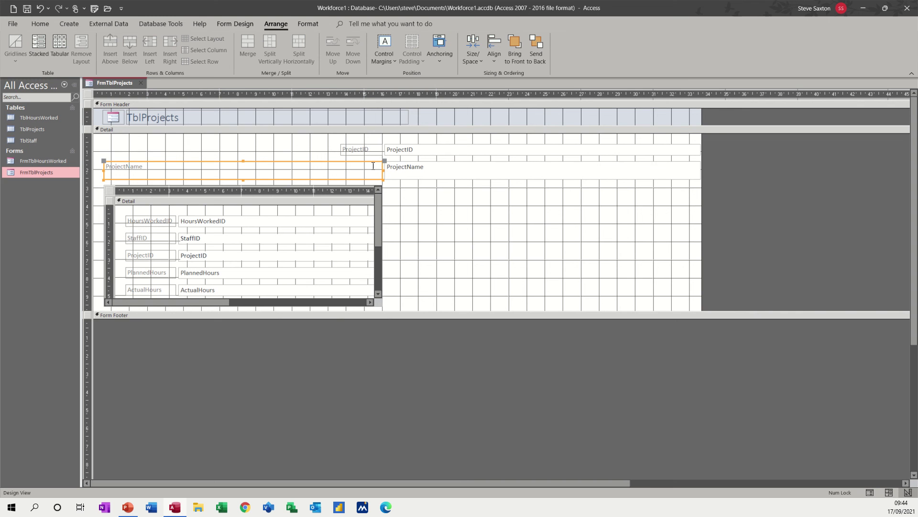
{"action": "left_click_drag", "start_coordinate": [101, 144], "coordinate": [421, 184]}
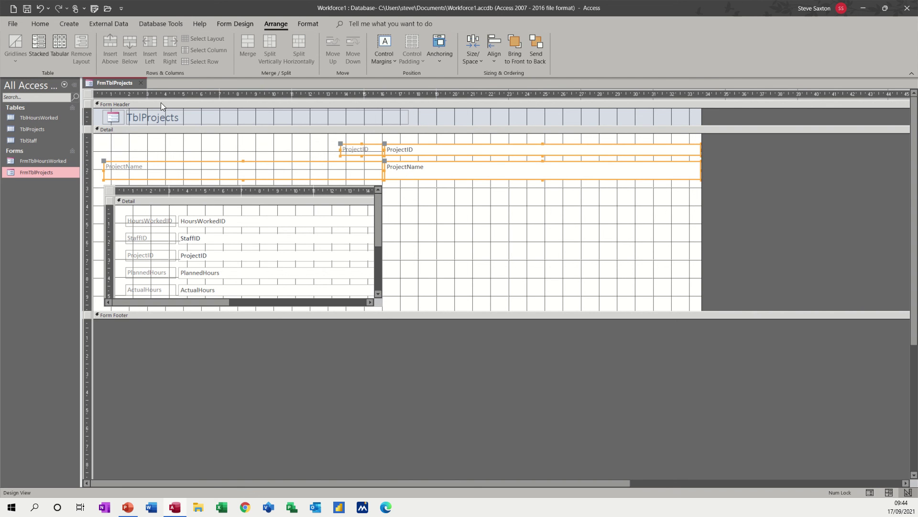
{"action": "left_click", "coordinate": [42, 45]}
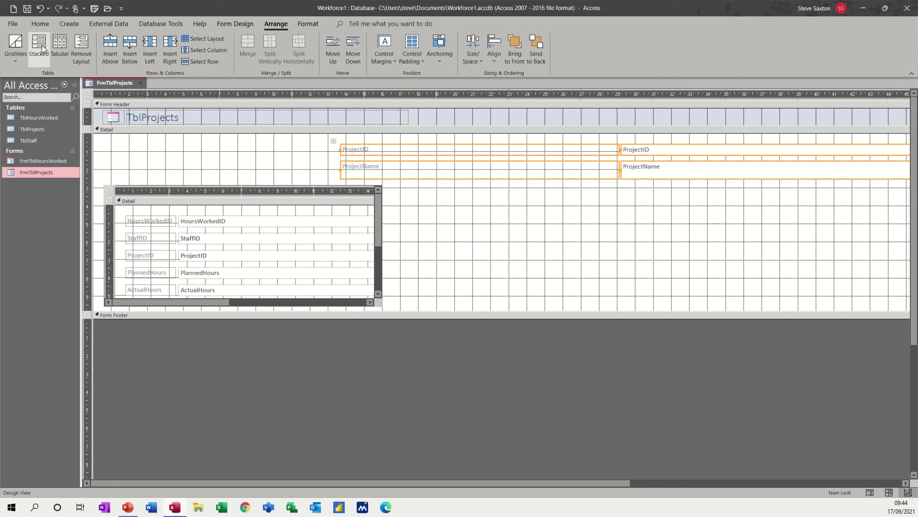
{"action": "left_click", "coordinate": [332, 149]}
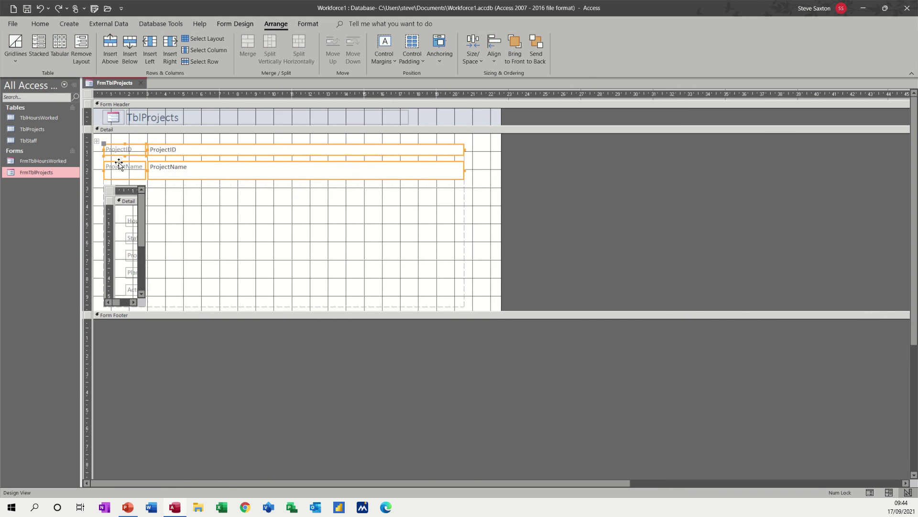
Remove the stacked layout and shrink the ProjectName and ProjectID text boxes to short widths.
{"action": "left_click", "coordinate": [90, 92]}
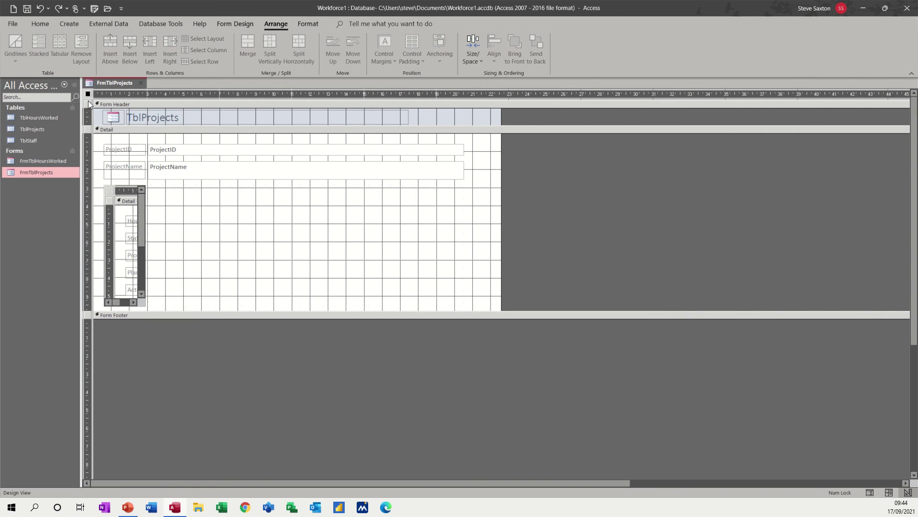
{"action": "left_click", "coordinate": [89, 134]}
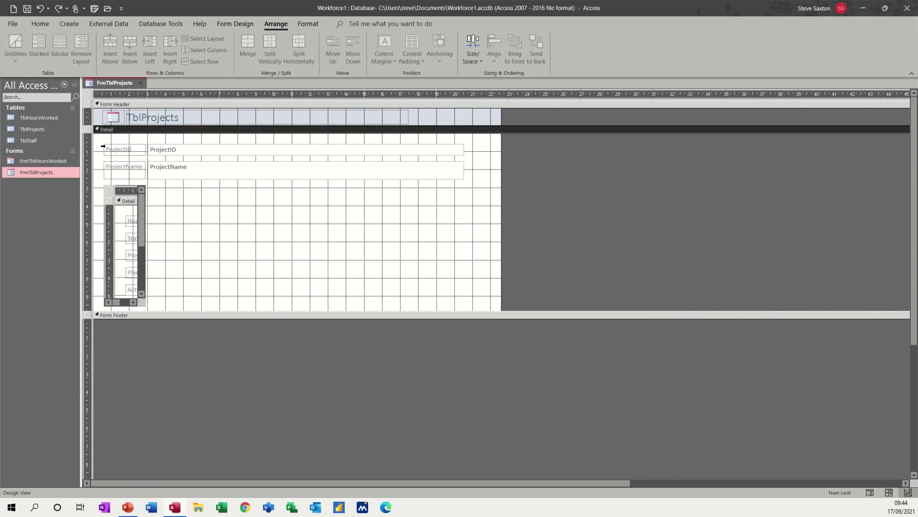
{"action": "left_click", "coordinate": [99, 143]}
{"action": "left_click", "coordinate": [97, 142]}
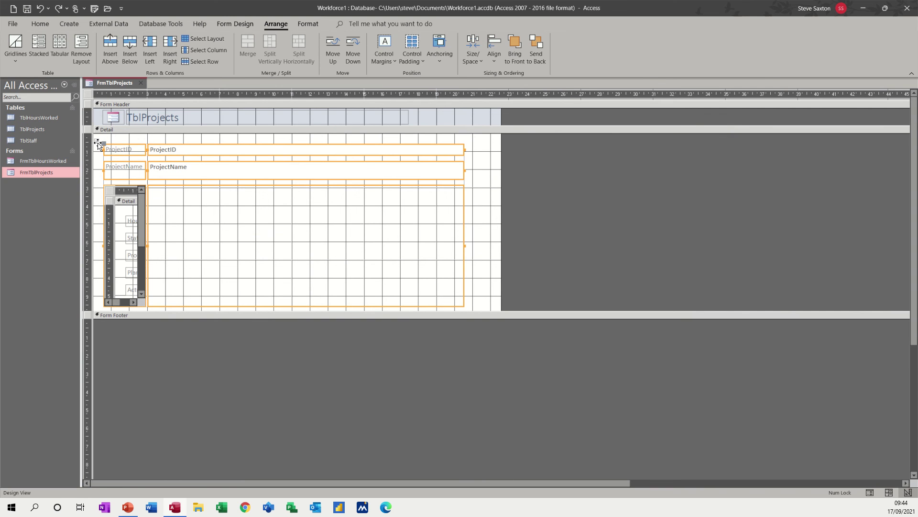
{"action": "left_click", "coordinate": [83, 47]}
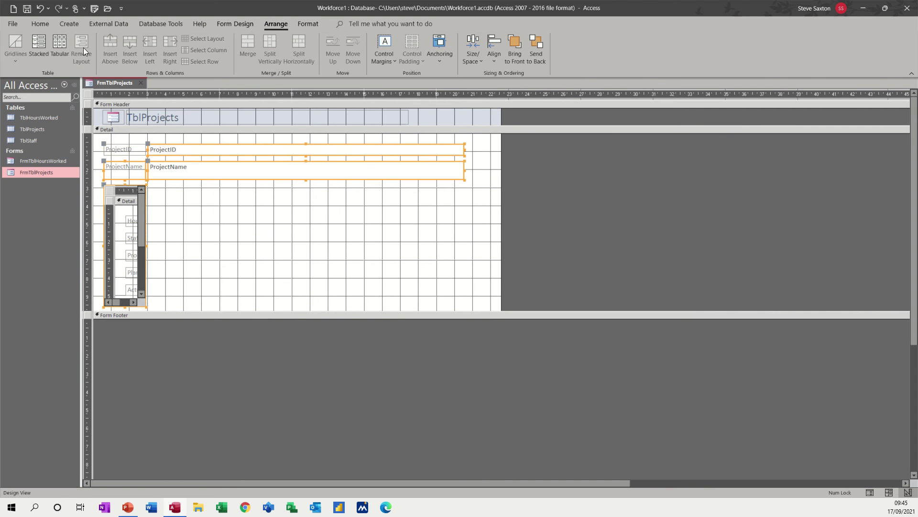
{"action": "left_click", "coordinate": [476, 206]}
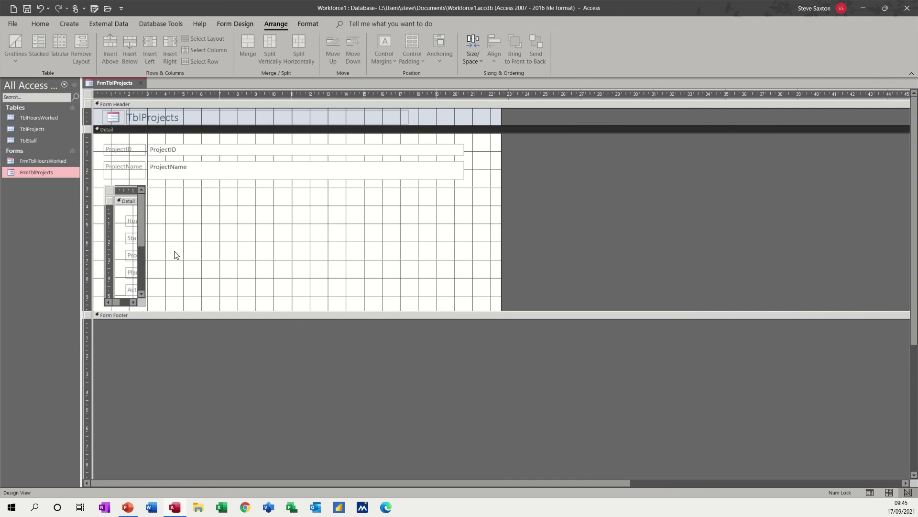
{"action": "left_click", "coordinate": [180, 175]}
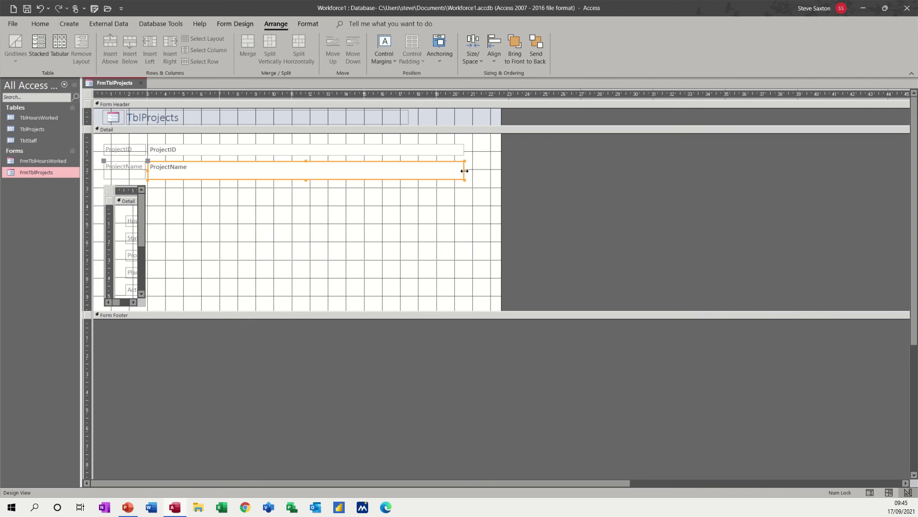
{"action": "left_click_drag", "start_coordinate": [464, 171], "coordinate": [220, 169]}
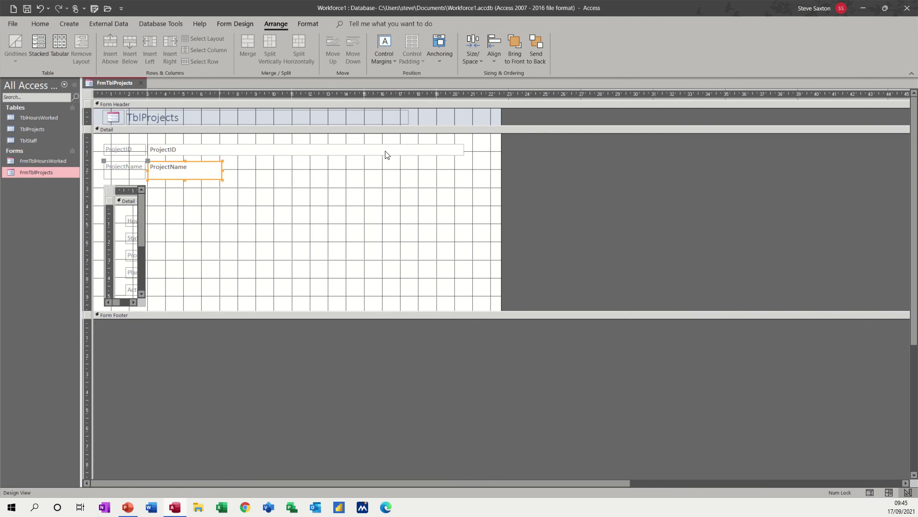
{"action": "left_click", "coordinate": [413, 149]}
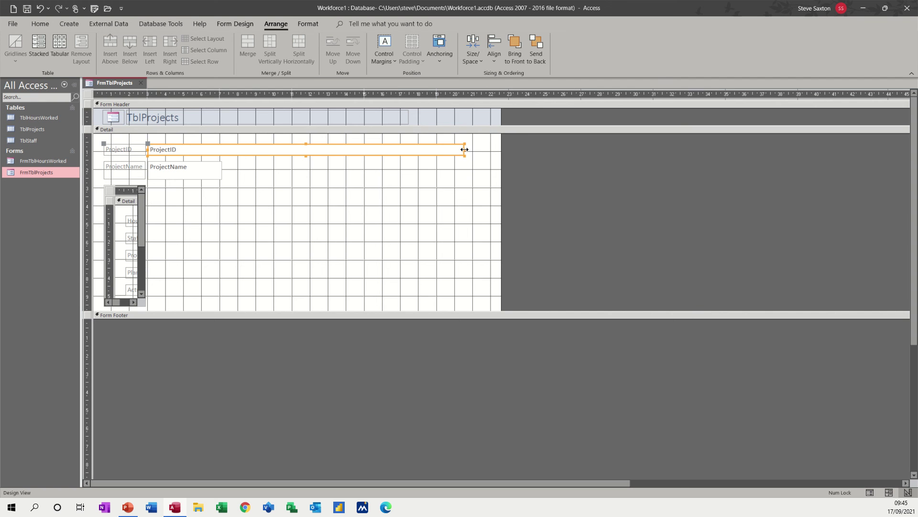
{"action": "left_click_drag", "start_coordinate": [464, 150], "coordinate": [184, 143]}
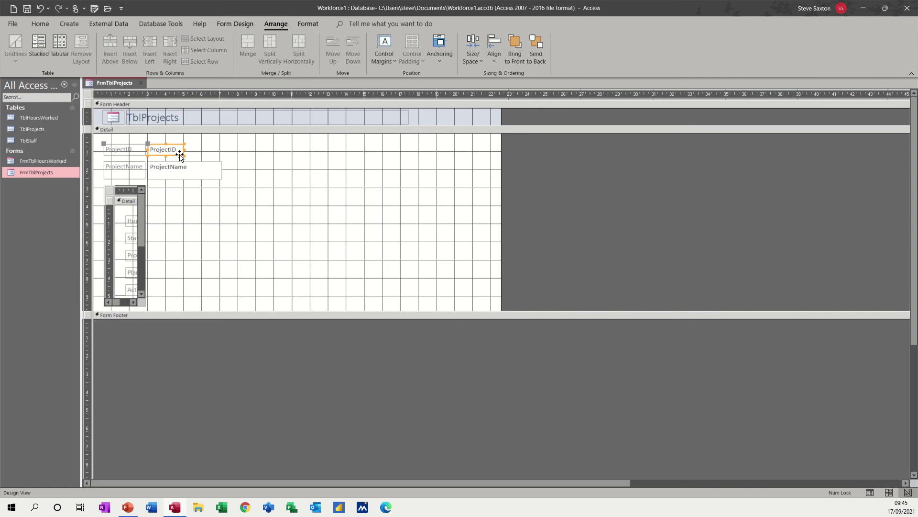
Widen the hours-worked subform, make it shorter, and reduce the Detail section height to fit.
{"action": "left_click", "coordinate": [147, 249]}
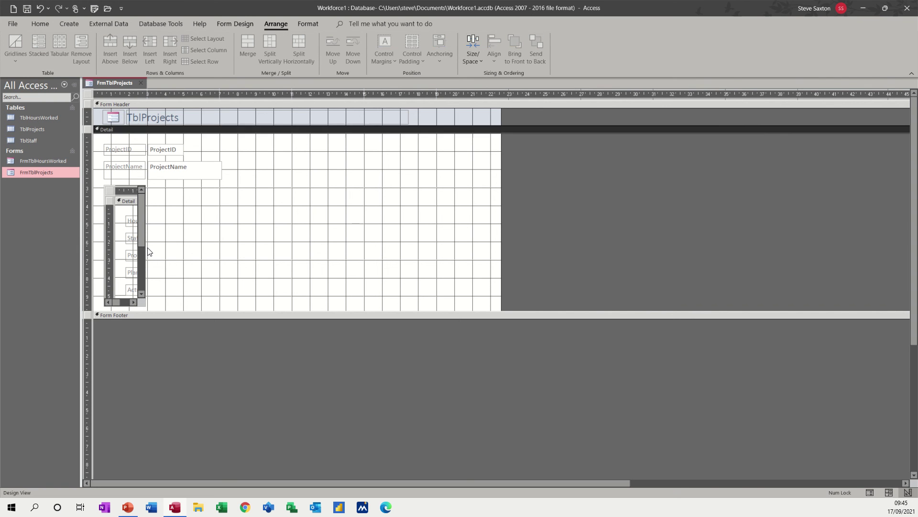
{"action": "left_click", "coordinate": [144, 231]}
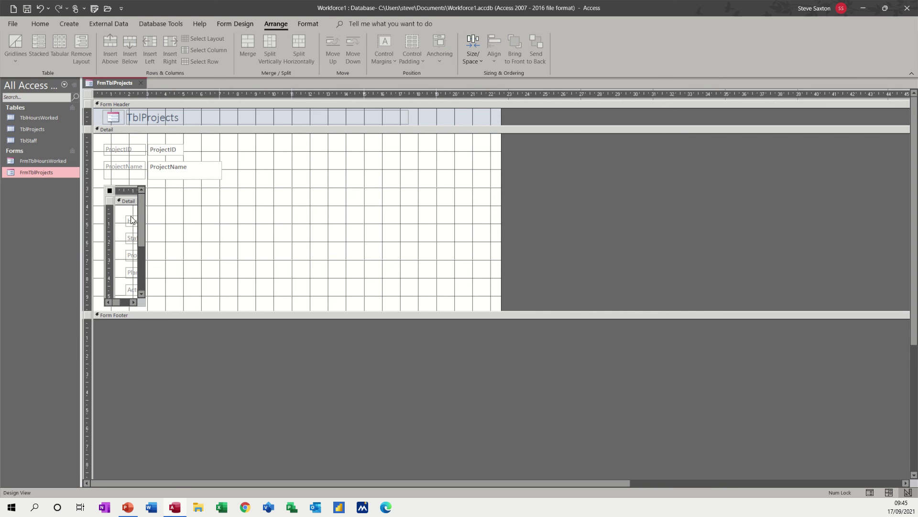
{"action": "left_click", "coordinate": [109, 189]}
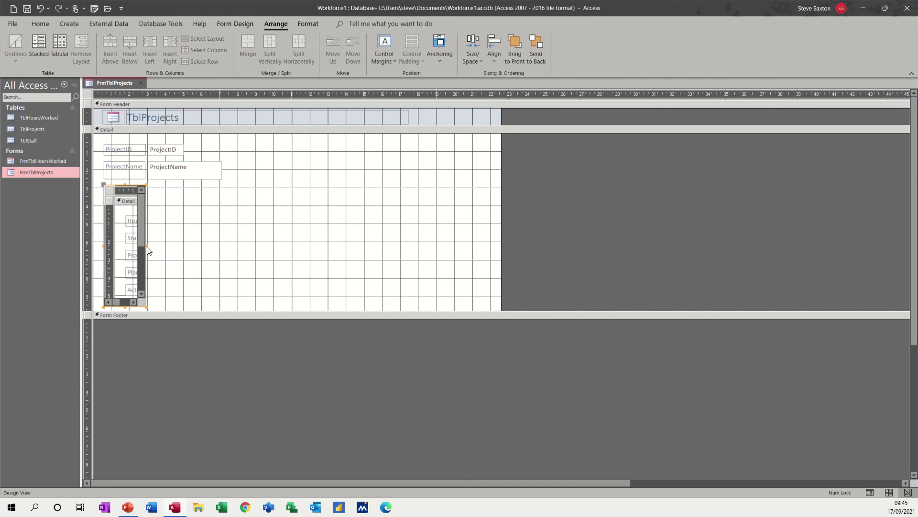
{"action": "left_click_drag", "start_coordinate": [146, 248], "coordinate": [401, 260]}
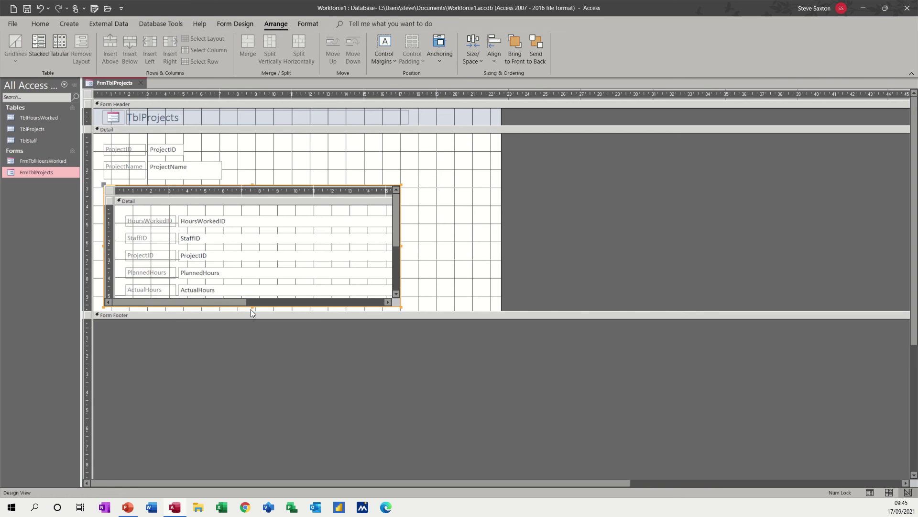
{"action": "left_click_drag", "start_coordinate": [250, 309], "coordinate": [252, 270]}
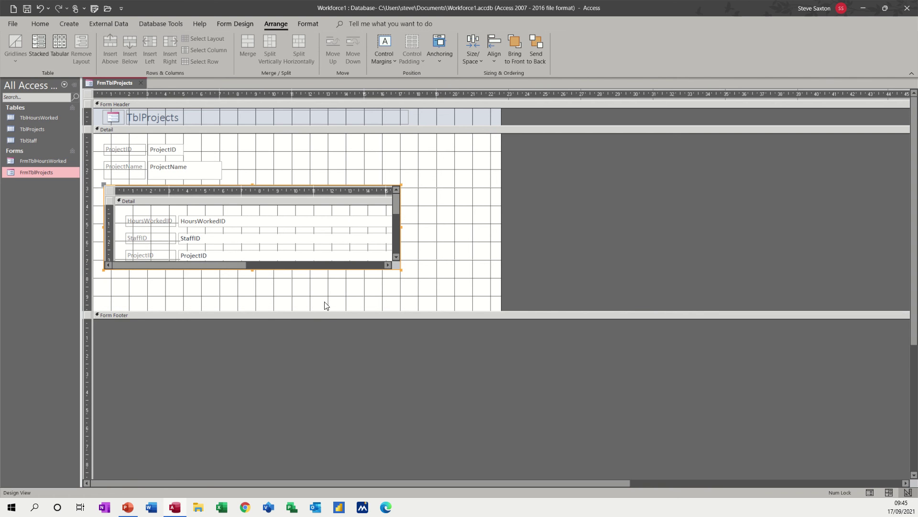
{"action": "left_click_drag", "start_coordinate": [314, 314], "coordinate": [312, 283]}
{"action": "left_click", "coordinate": [254, 161]}
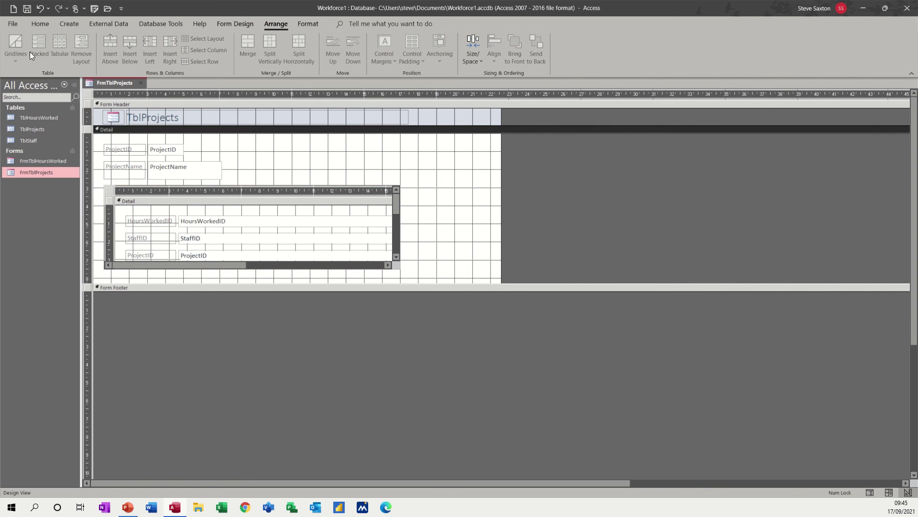
Preview the form in Form view, then return to Design view.
{"action": "left_click", "coordinate": [247, 27]}
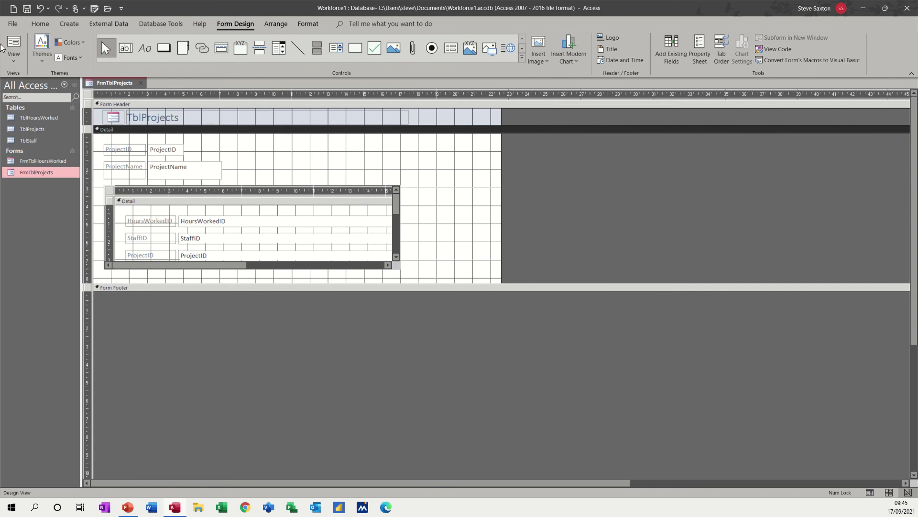
{"action": "left_click", "coordinate": [11, 46]}
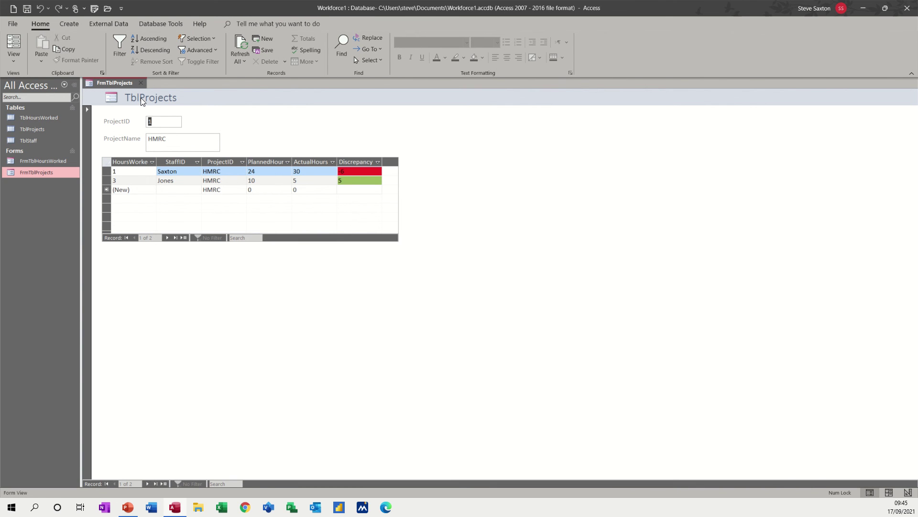
{"action": "left_click", "coordinate": [12, 61]}
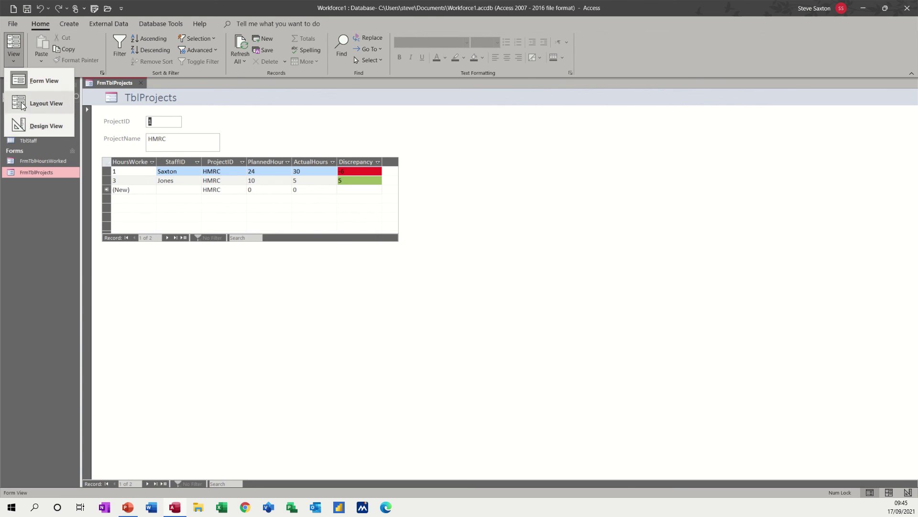
{"action": "left_click", "coordinate": [41, 121]}
Edit the header title from 'TblProjects' to 'Projects'.
{"action": "left_click", "coordinate": [142, 119]}
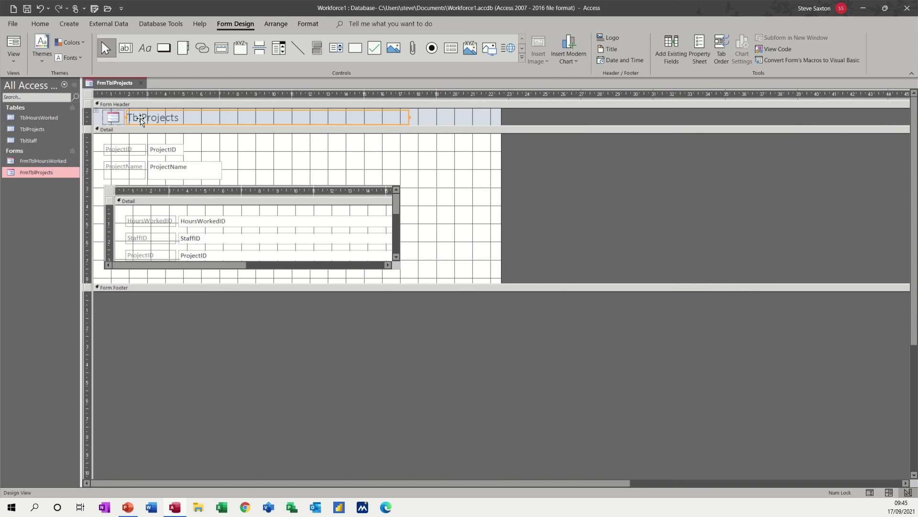
{"action": "left_click", "coordinate": [137, 118]}
{"action": "key", "text": "BackSpace"}
{"action": "key", "text": "BackSpace"}
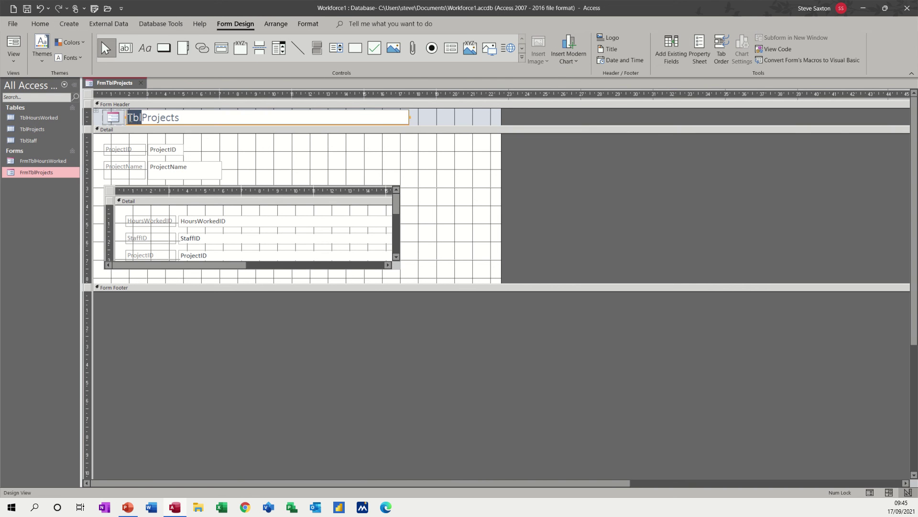
{"action": "left_click", "coordinate": [421, 195]}
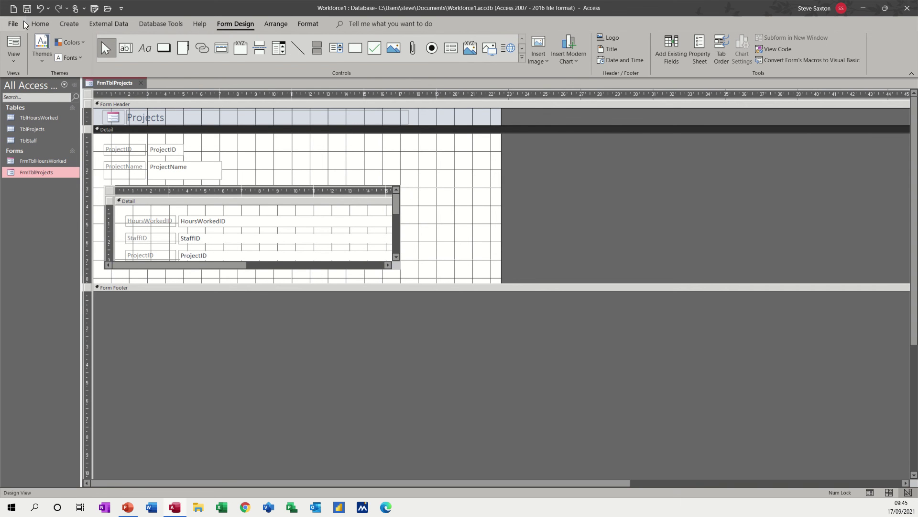
Review the Projects form in Form view, showing HMRC's hours rows with red -6 and green 5 Discrepancy cells.
{"action": "left_click", "coordinate": [13, 46]}
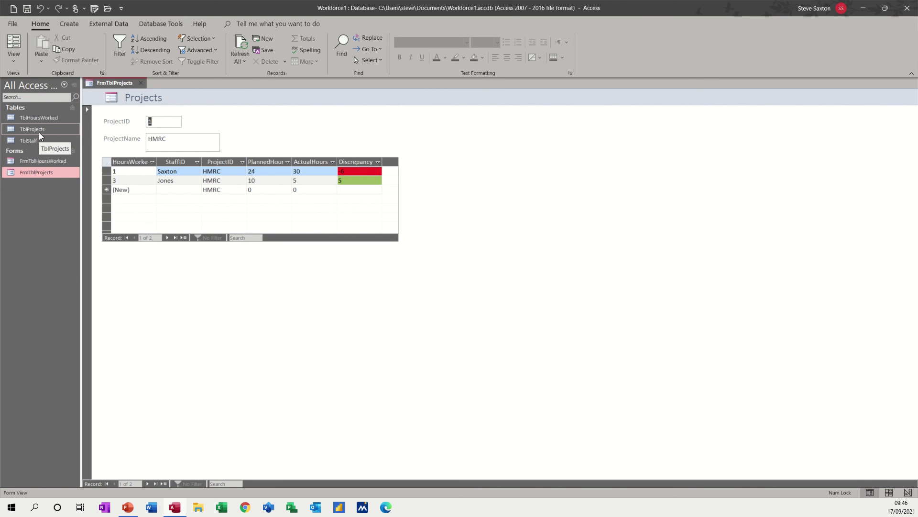
{"action": "key", "text": "alt"}
{"action": "key", "text": "r"}
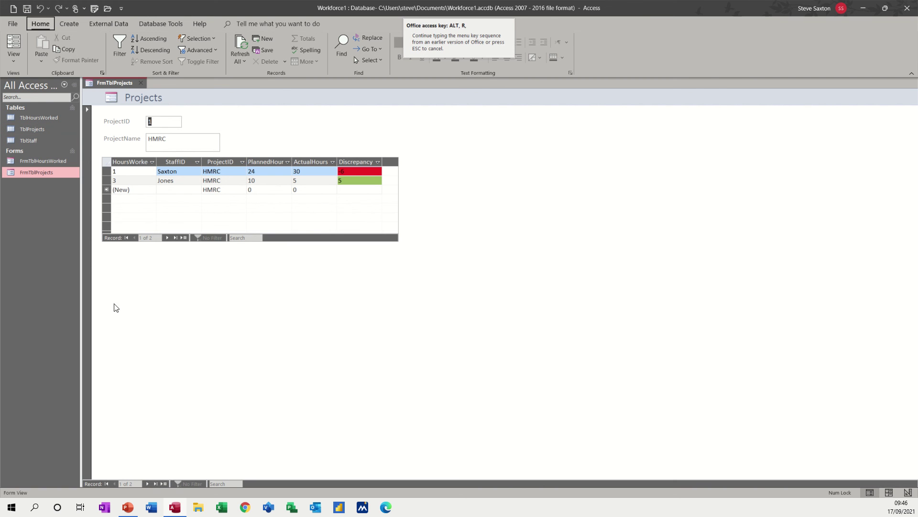
{"action": "key", "text": "Escape"}
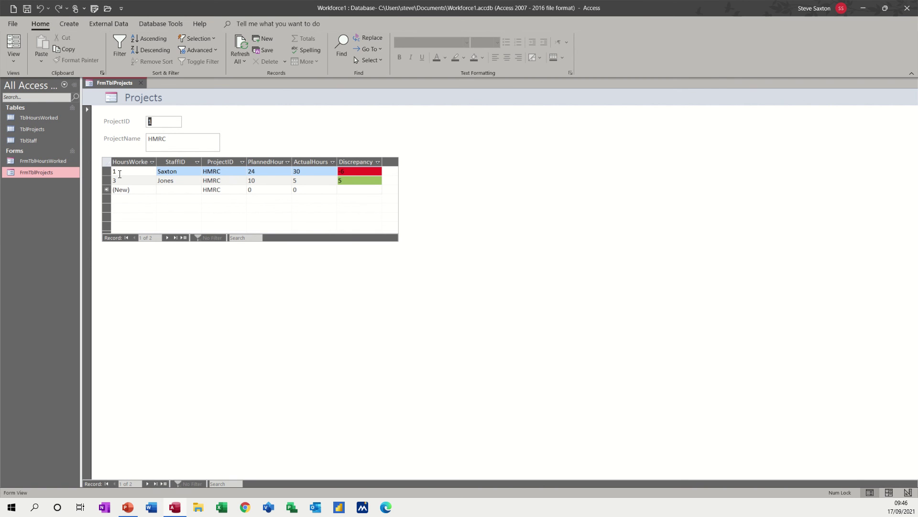